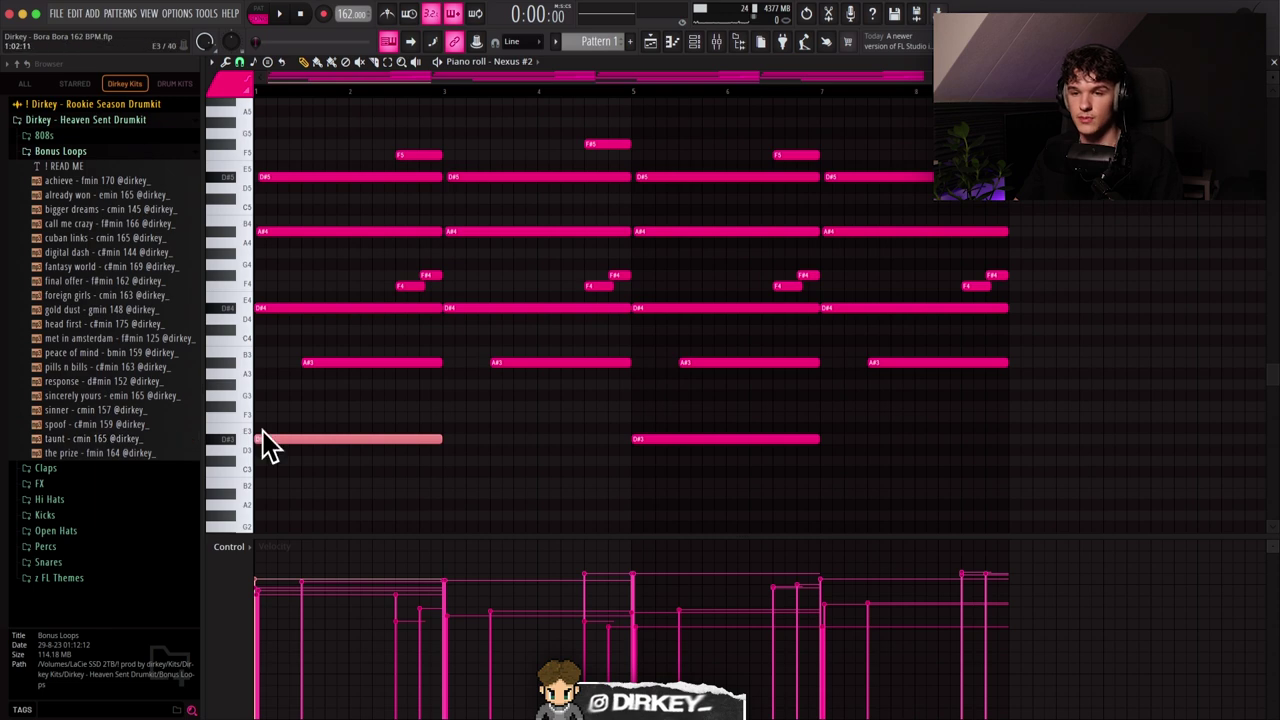
Examine the sustained D#3, A#3 and A#4 notes of the first chord in the piano roll.
left_click_drag(287, 236, 308, 260)
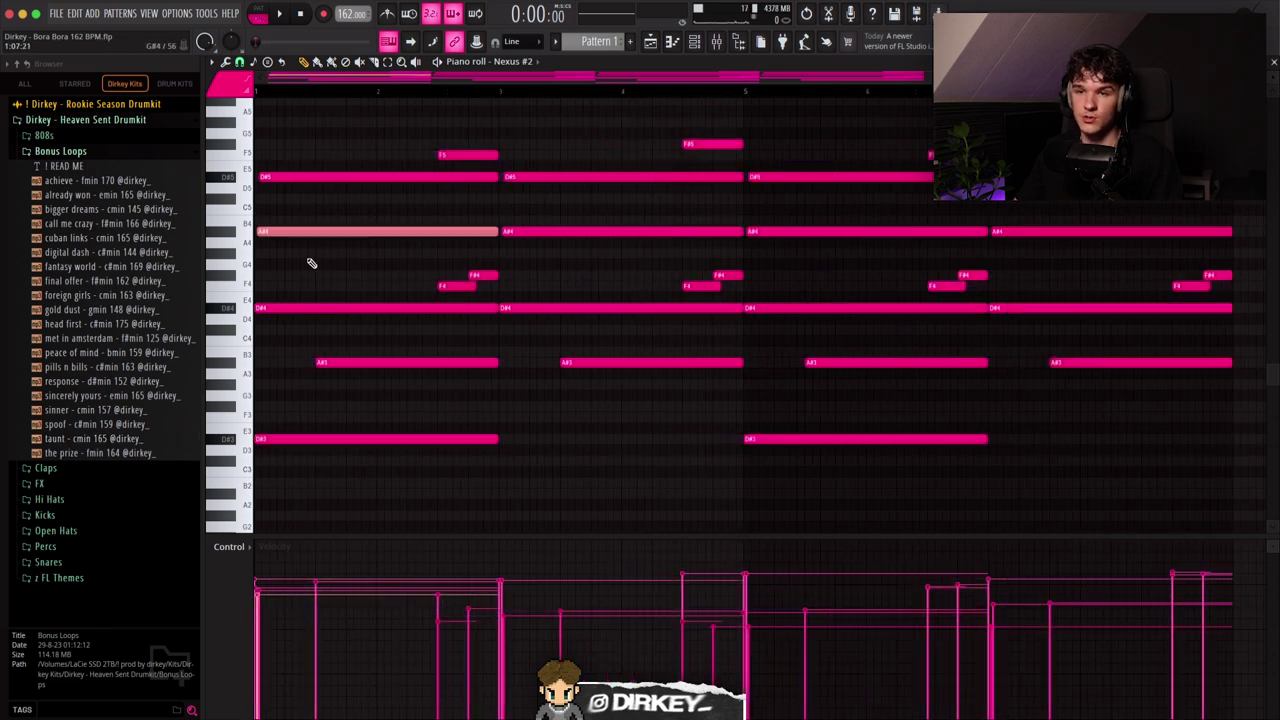
key("super+Down")
key("super+Up")
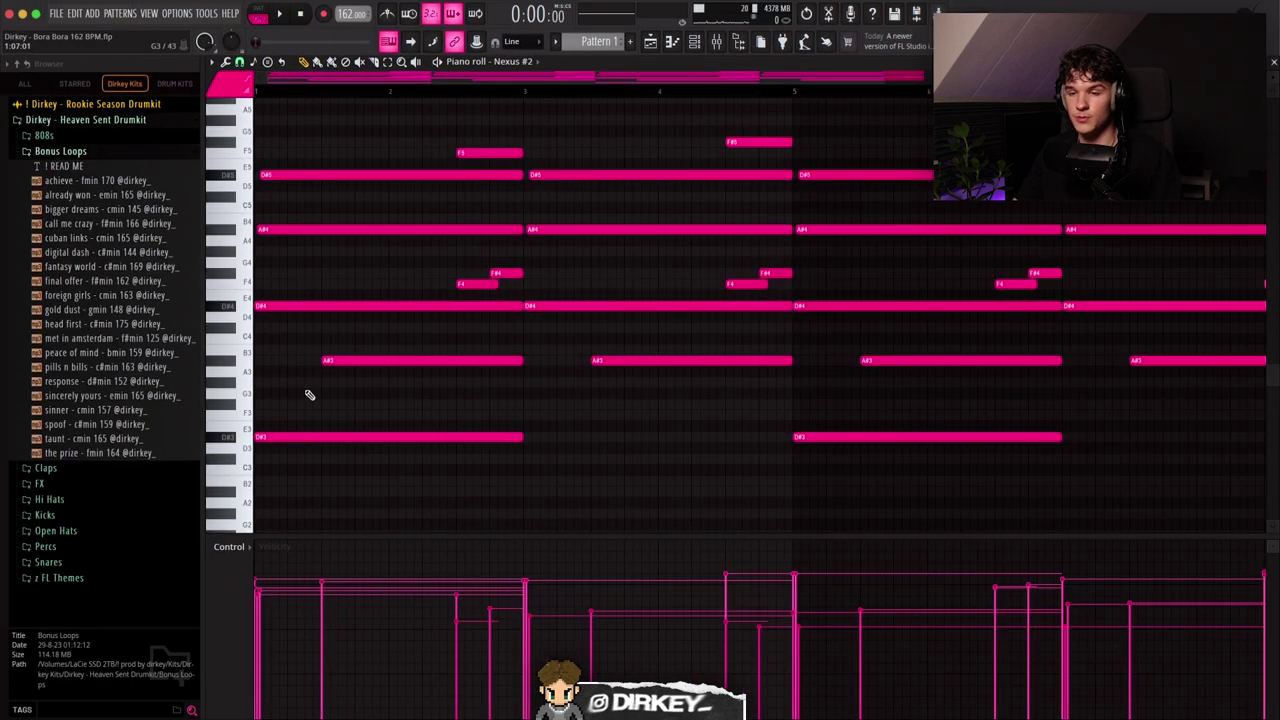
left_click_drag(307, 392, 268, 467)
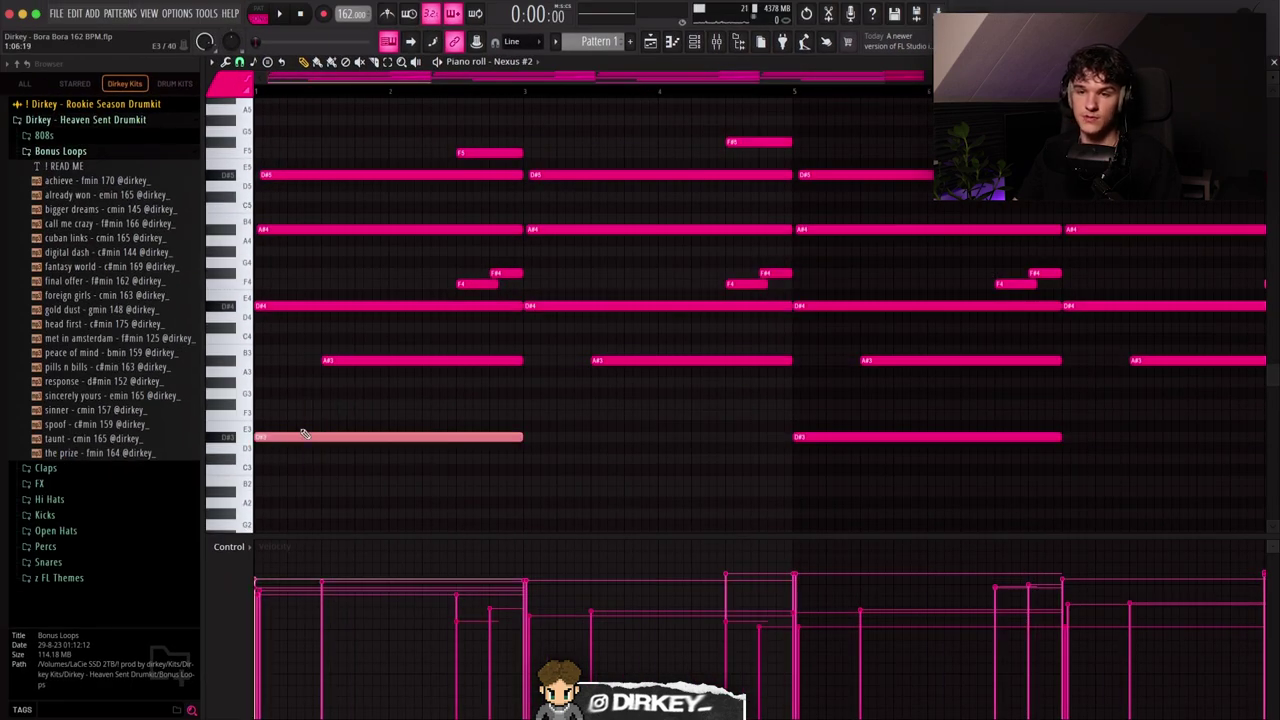
left_click(340, 361)
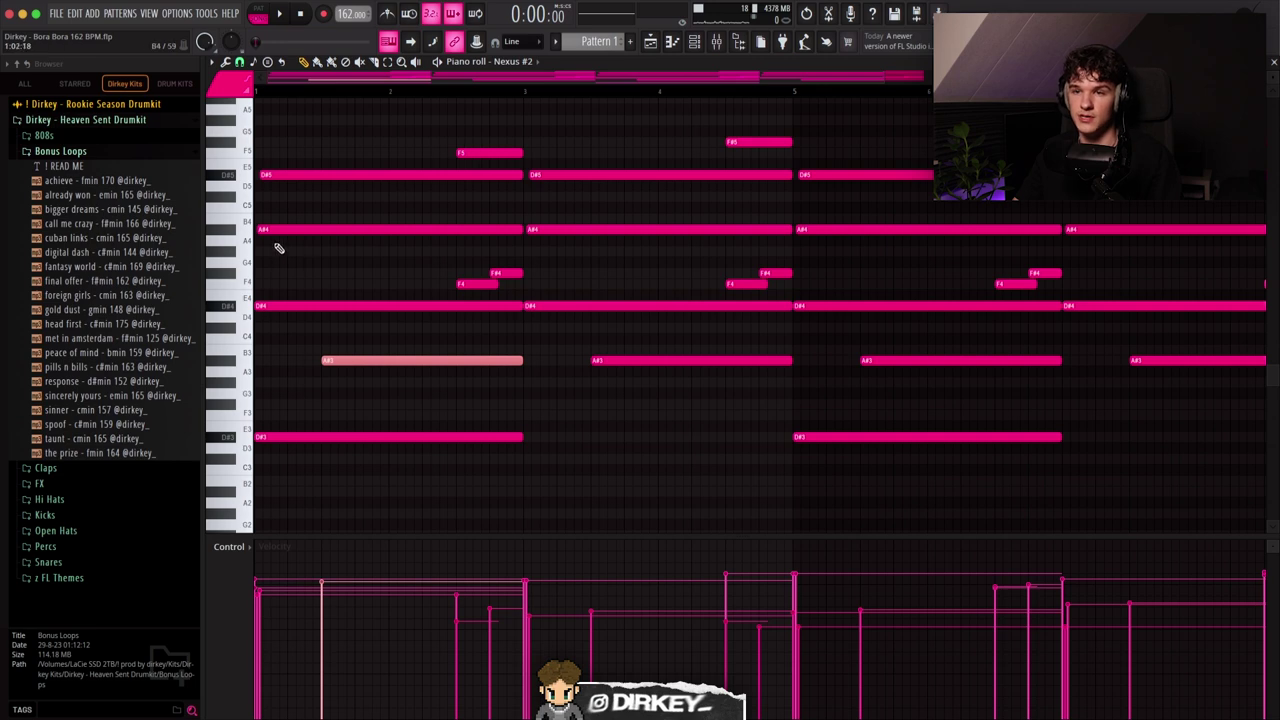
Examine the short F5, F4 and F#4 notes at the end of the first chord.
left_click(470, 152)
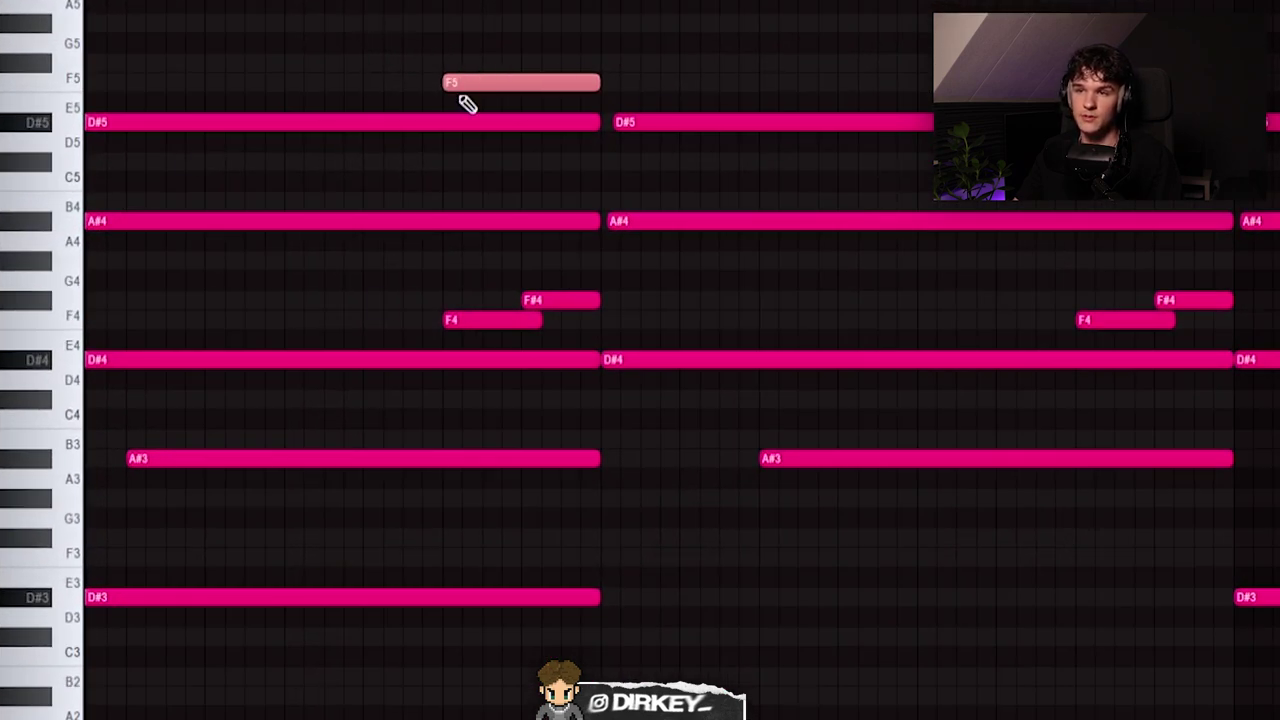
key("ctrl+Down")
key("ctrl+Up")
key("ctrl+Down")
key("ctrl+Up")
left_click(488, 321)
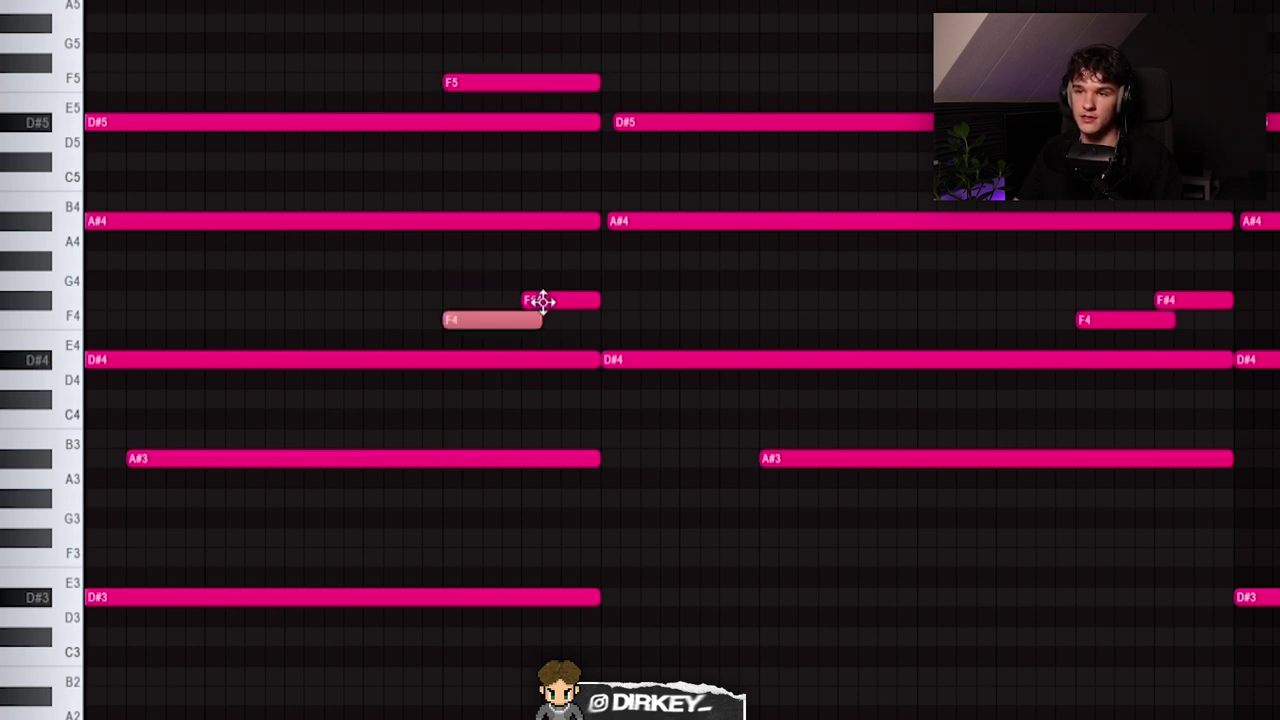
key("shift+Up")
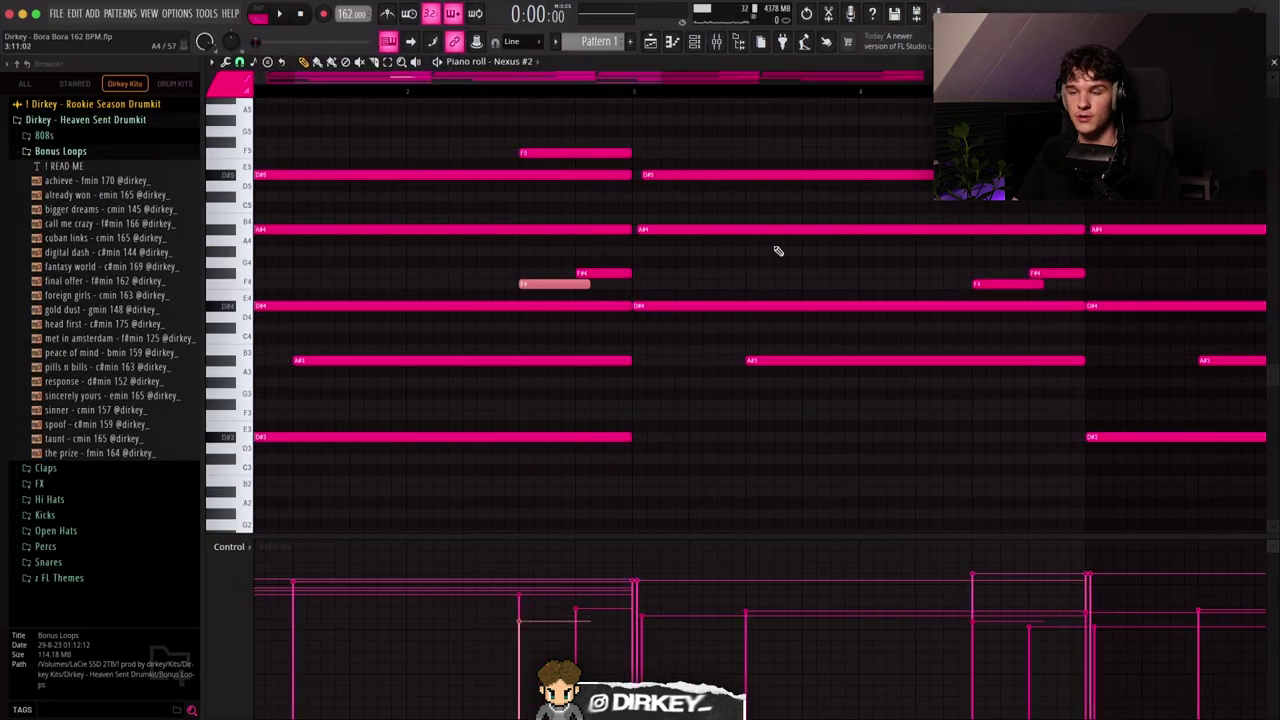
scroll(504, 301, "down", 2)
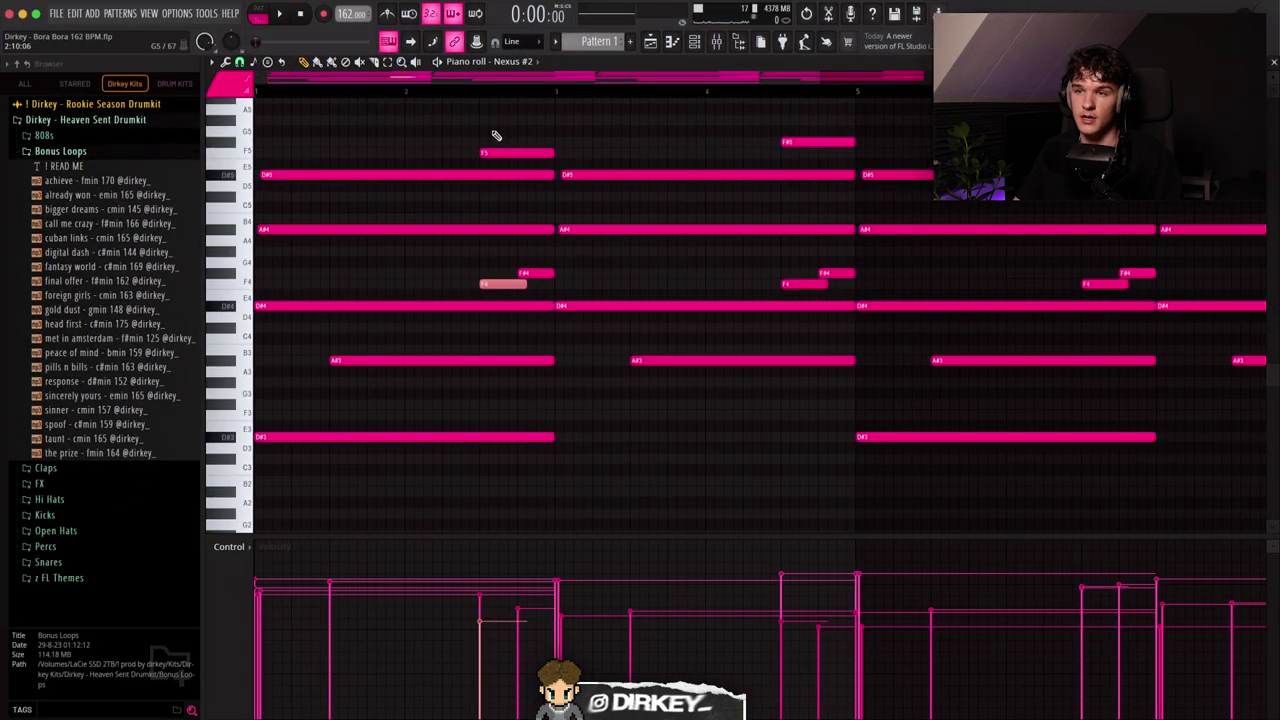
left_click_drag(522, 258, 536, 281)
left_click_drag(536, 281, 538, 284)
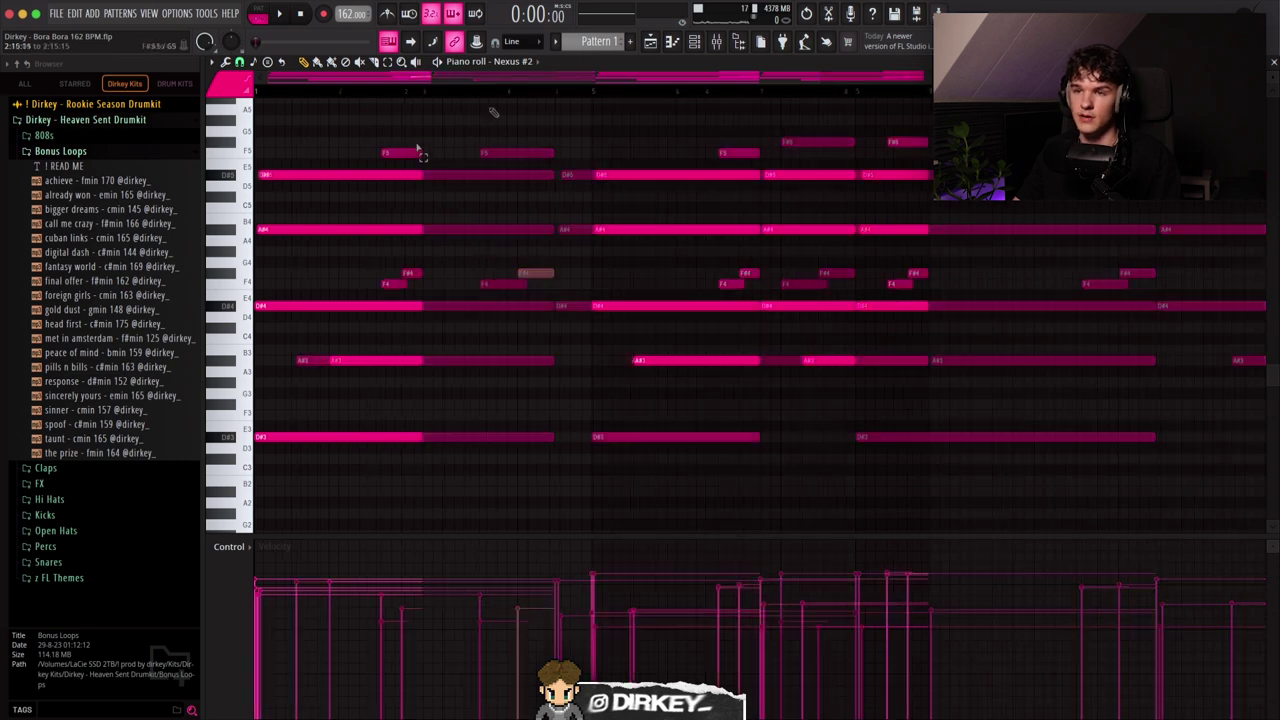
Duplicate the first two-bar chord into bars 3 and 4 and delete the copy's D#3 bass note.
left_click_drag(426, 126, 256, 496)
key("super+b")
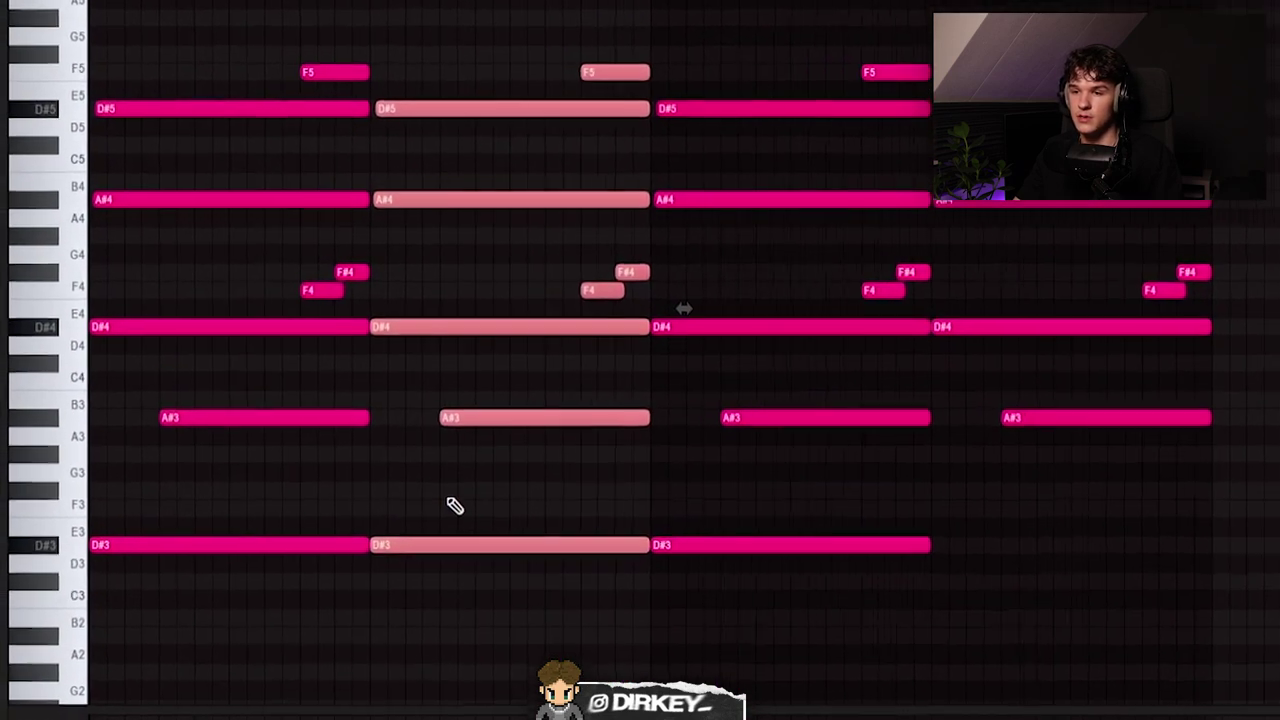
left_click_drag(475, 414, 516, 483)
key("Delete")
Raise the F5 note at the end of the second chord by one semitone to F#5.
scroll(620, 58, "up", 2)
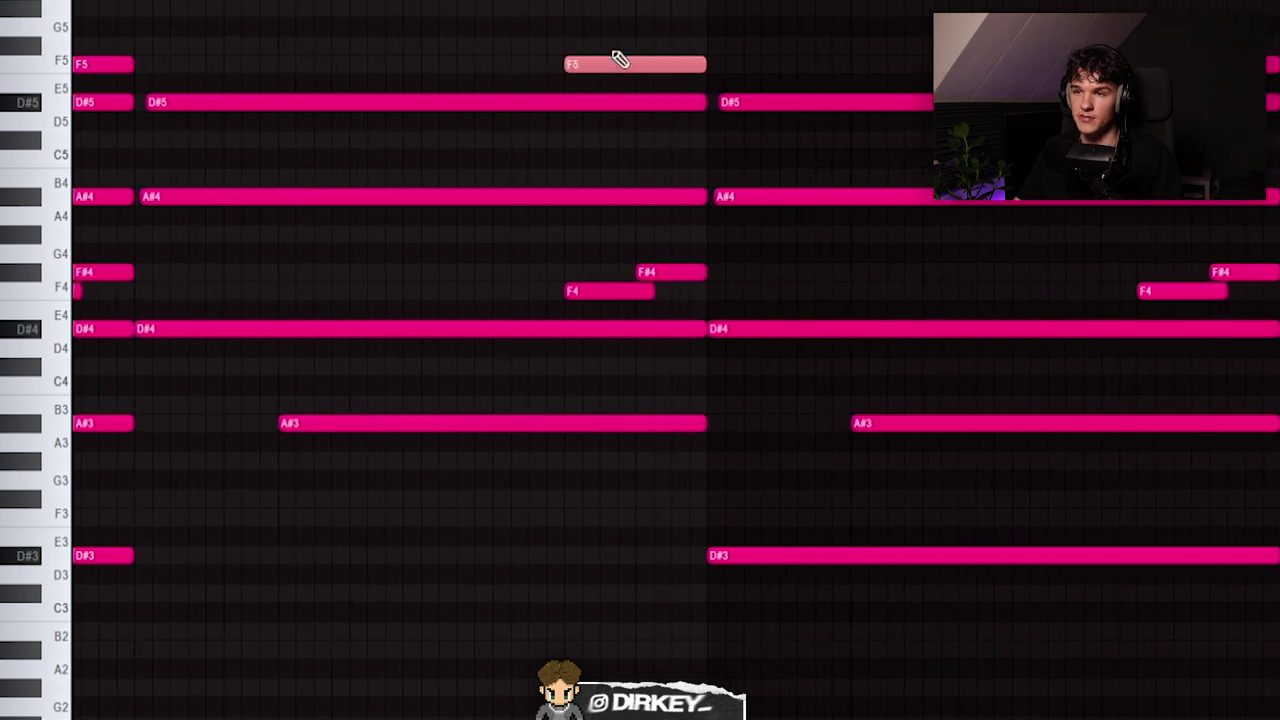
key("Up")
scroll(600, 12, "down", 2)
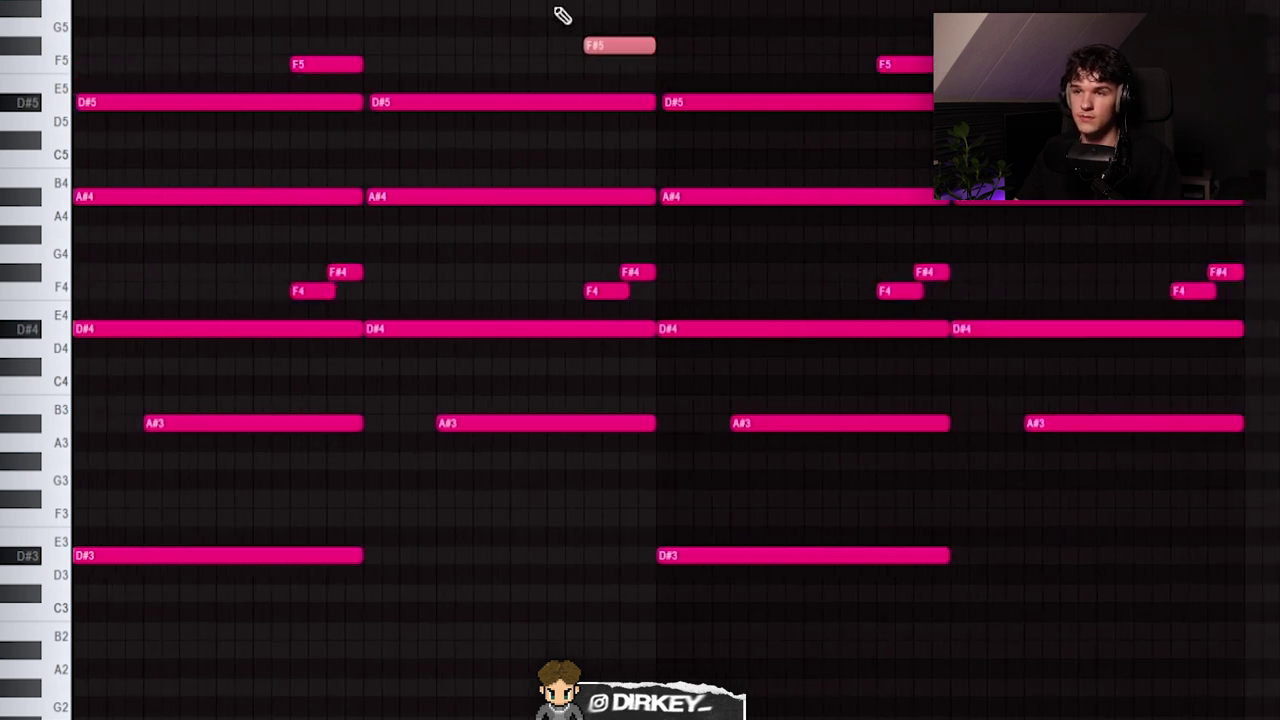
Enlarge the velocity lane to review the velocities of the chord notes, then shrink it again.
left_click_drag(711, 20, 334, 75)
left_click_drag(298, 22, 346, 592)
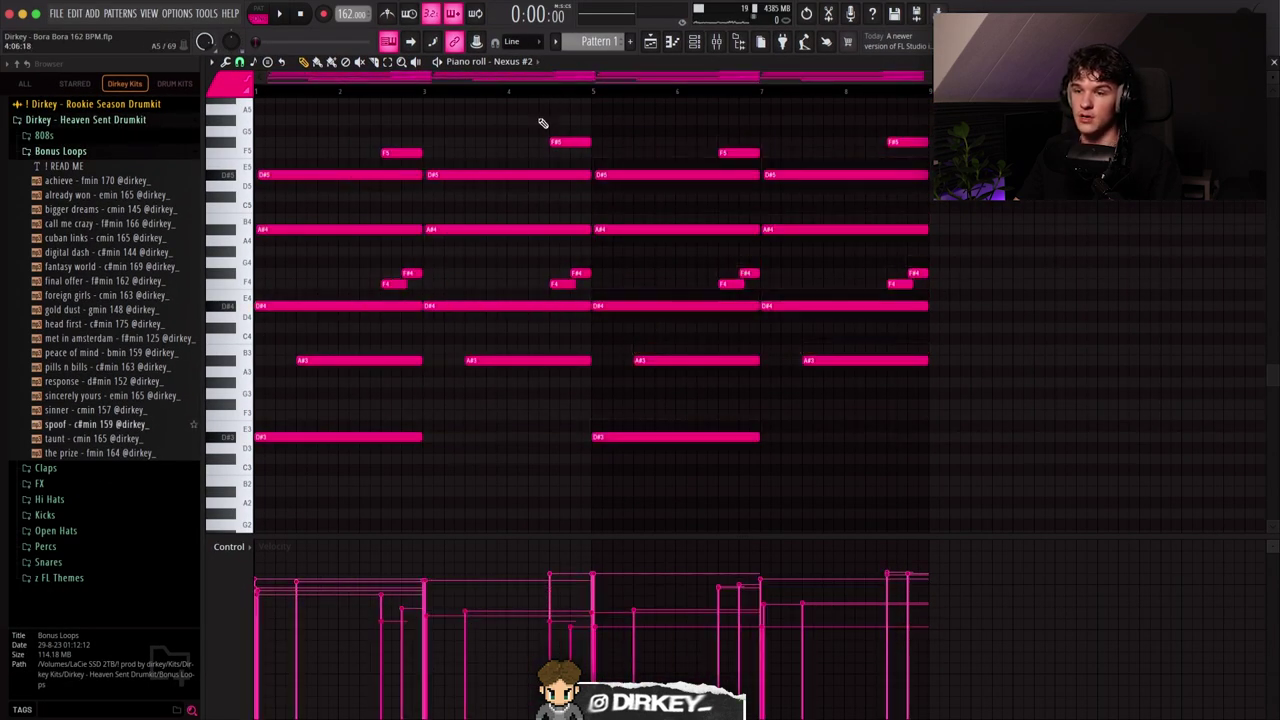
left_click_drag(347, 535, 405, 297)
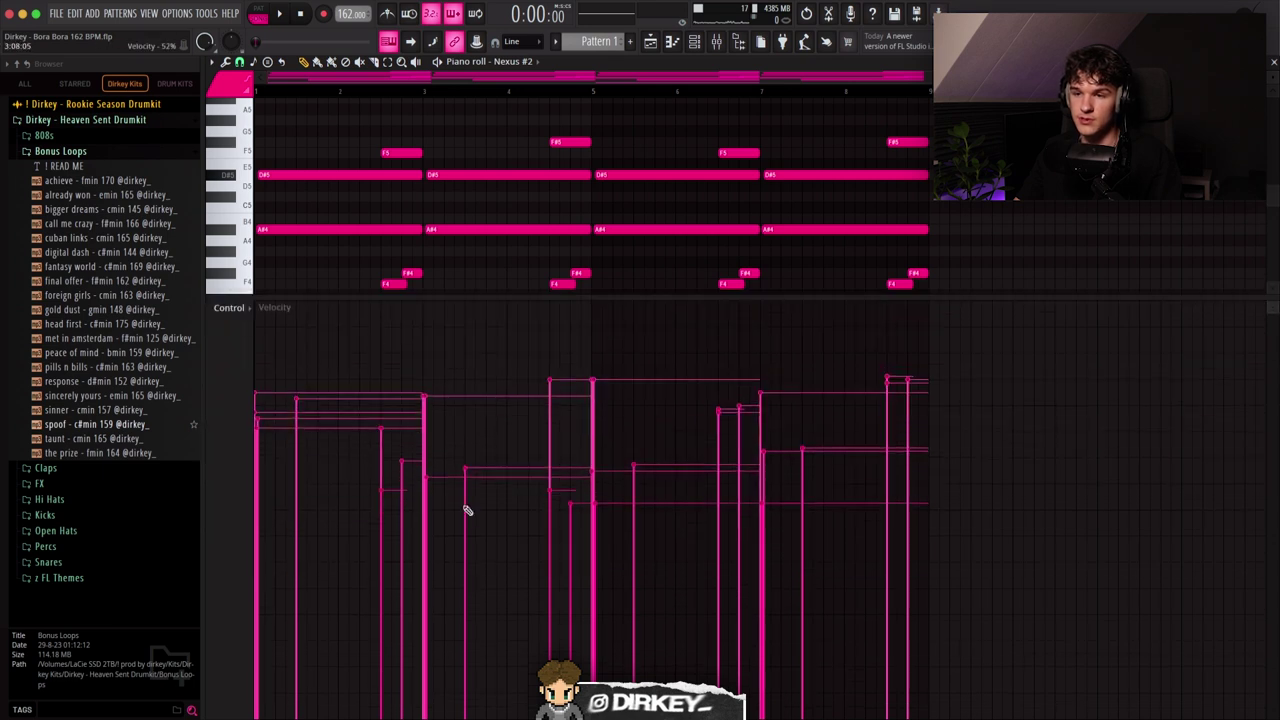
left_click_drag(498, 293, 486, 477)
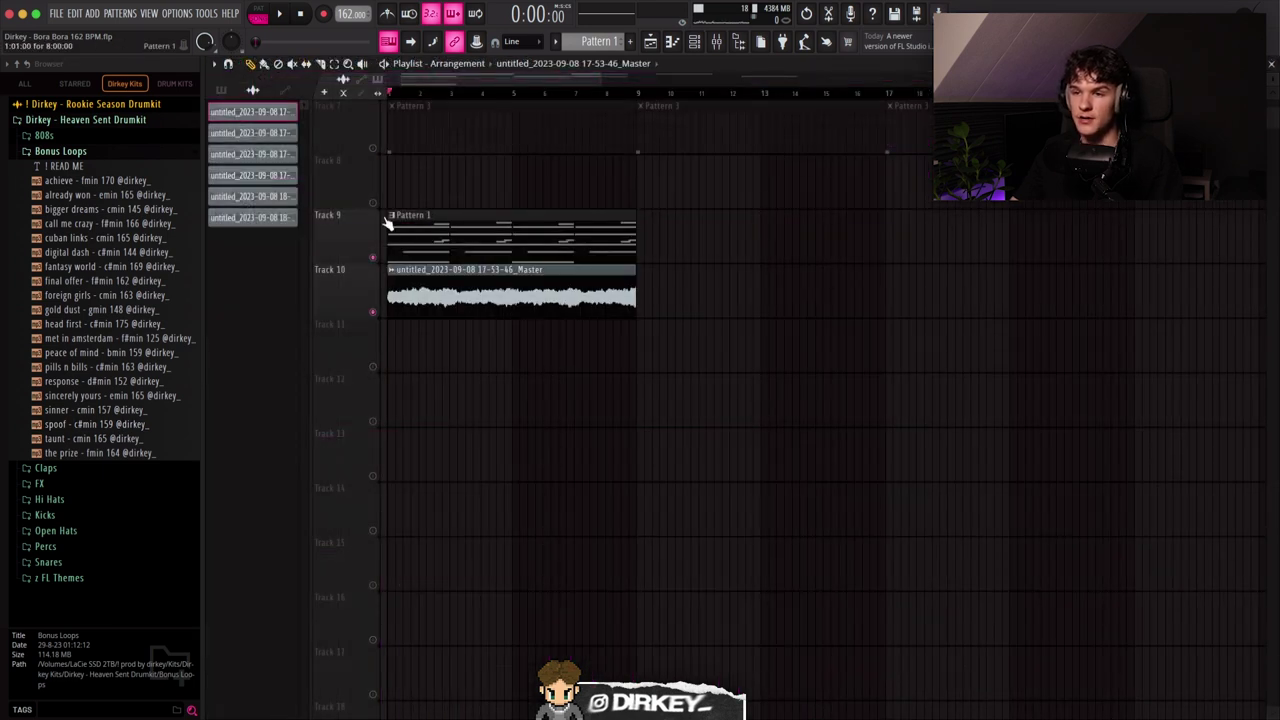
Delete the Pattern 1 clip from Track 9 and move the audio clip on Track 10 into its place.
right_click(541, 238)
left_click_drag(456, 296, 453, 246)
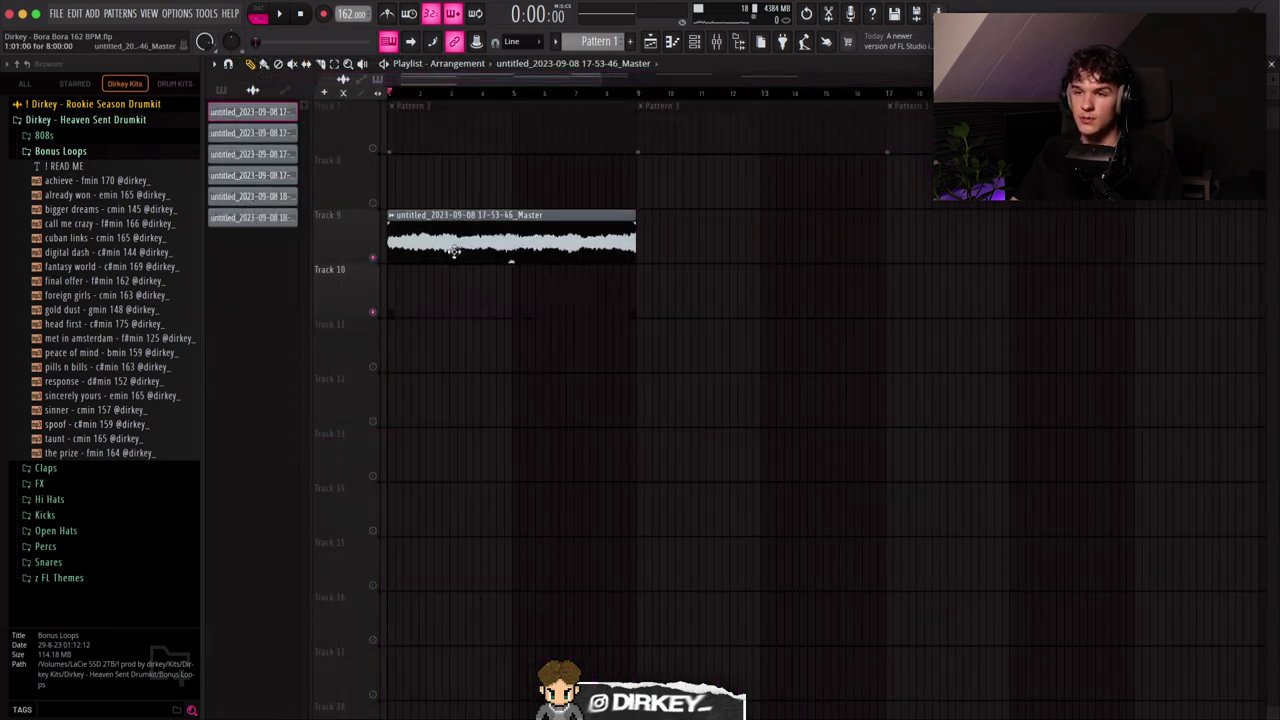
Review the HalfTime settings on the mixer insert of the 17-53-46 Master clip and close the mixer.
left_click(715, 42)
left_click_drag(540, 183, 636, 254)
left_click(489, 304)
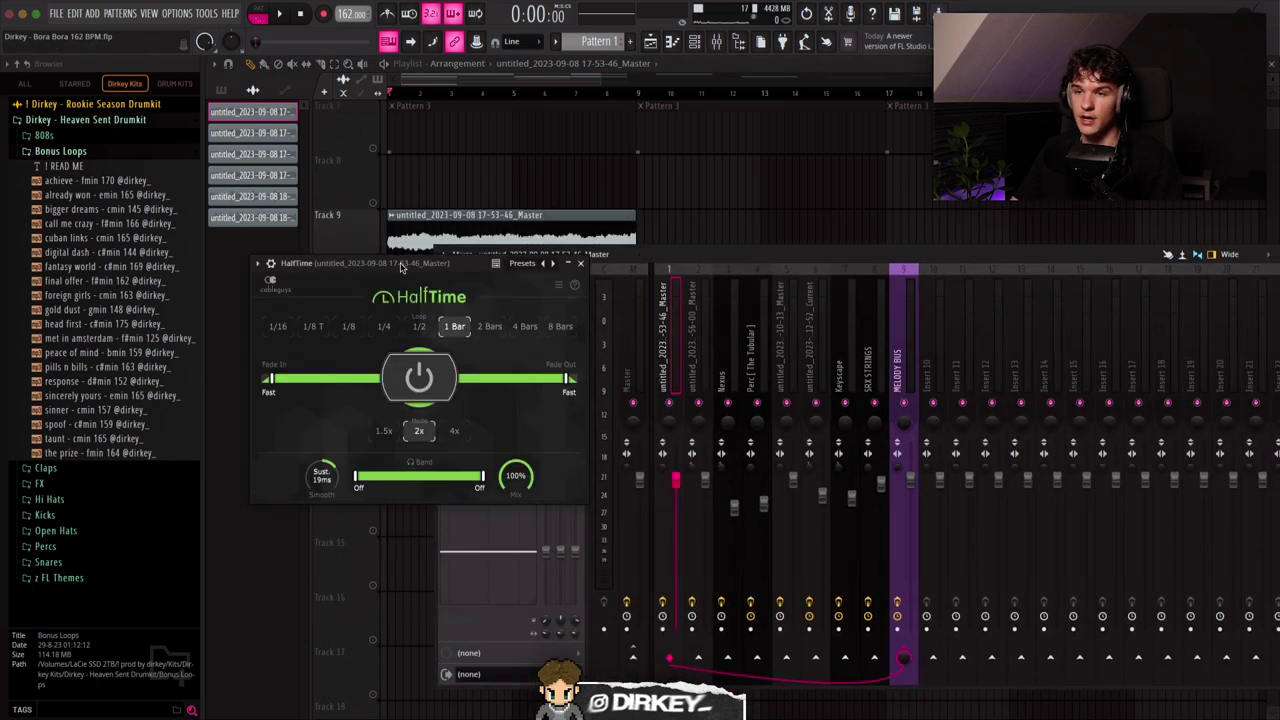
left_click_drag(400, 268, 420, 254)
left_click(601, 249)
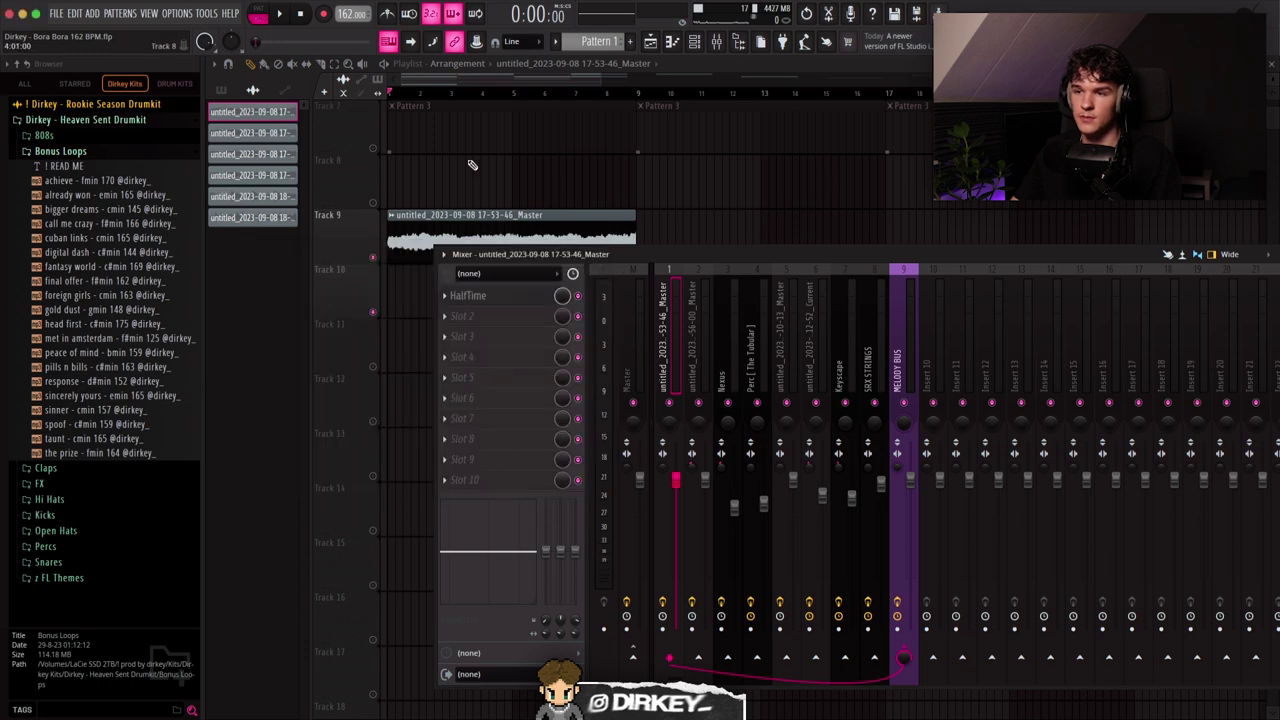
left_click(722, 210)
right_click(722, 210)
Select bars 1 to 8 in the playlist and play back the Track 9 audio clip.
left_click_drag(642, 94, 388, 96)
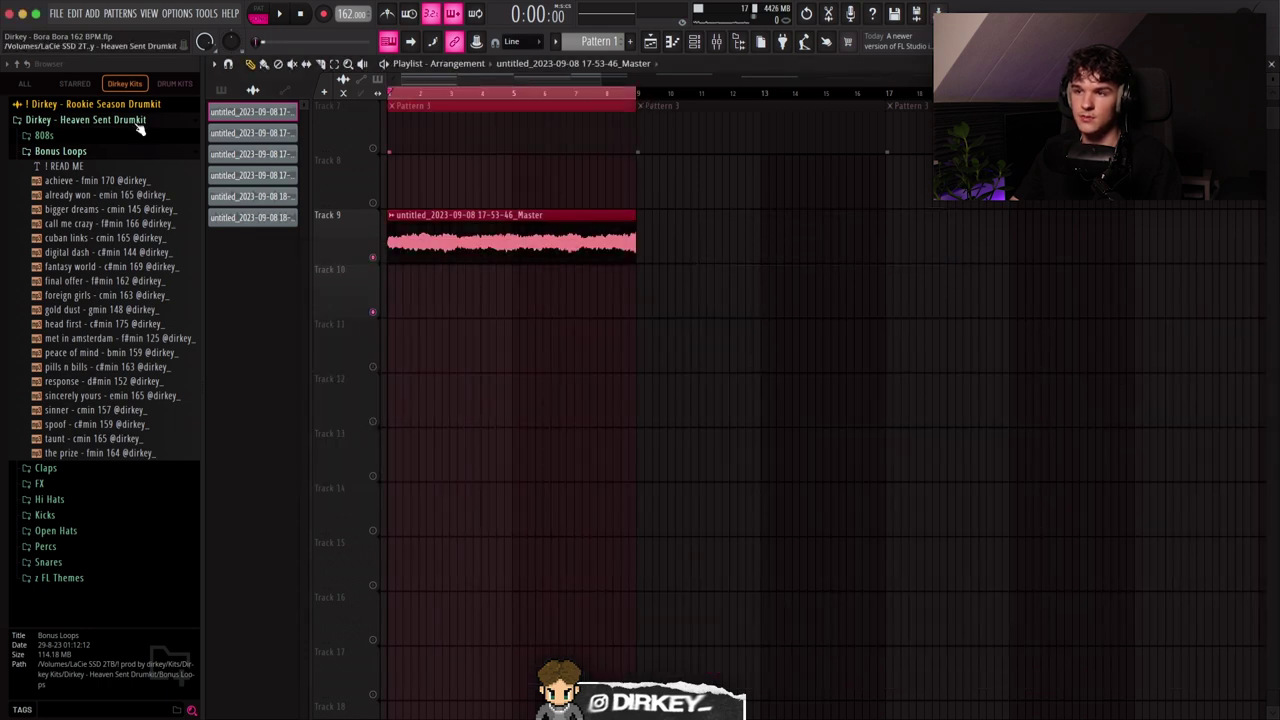
double_click(538, 228)
left_click(632, 182)
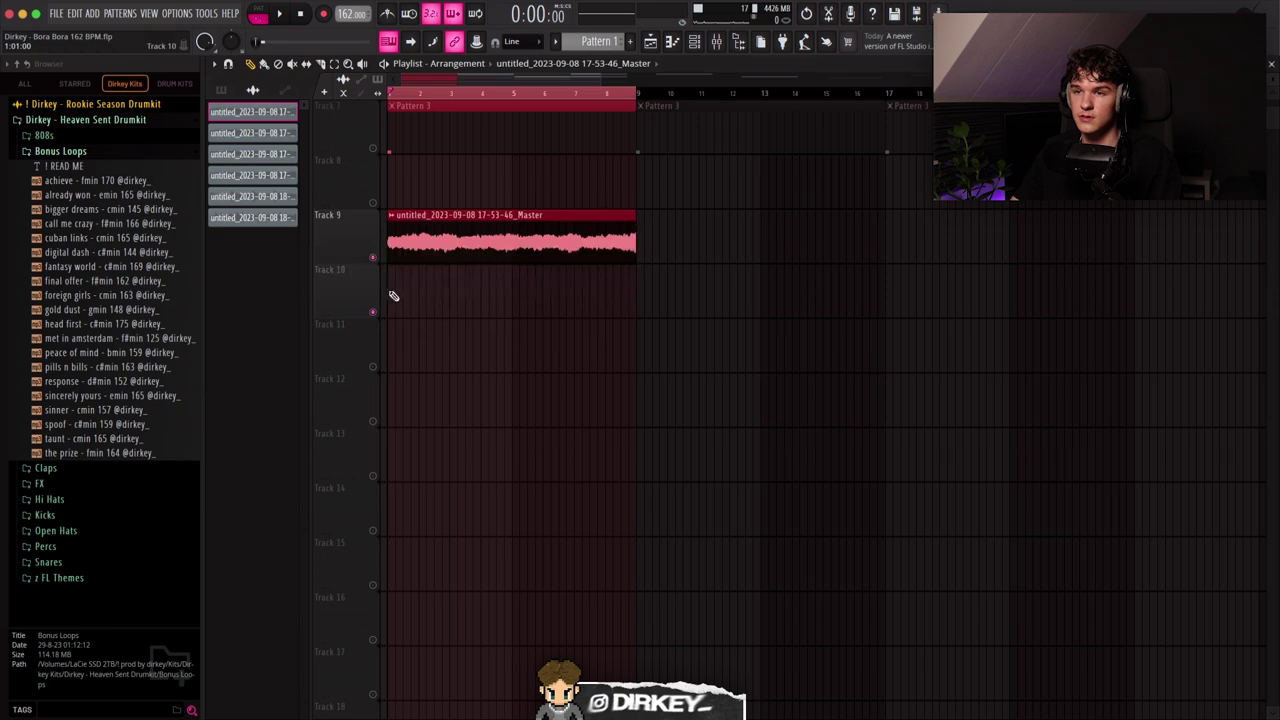
scroll(437, 96, "up", 3)
key("space")
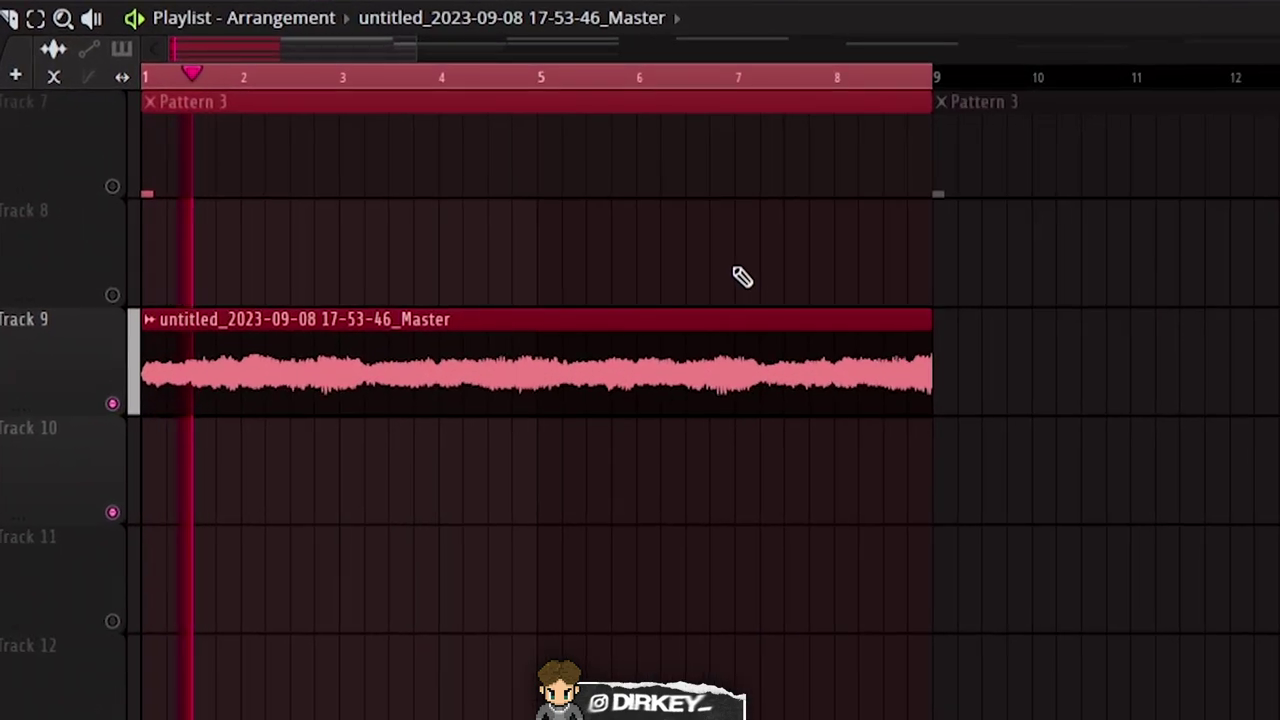
Remove the audio clip from Track 9 and solo Track 1.
key("ctrl+d")
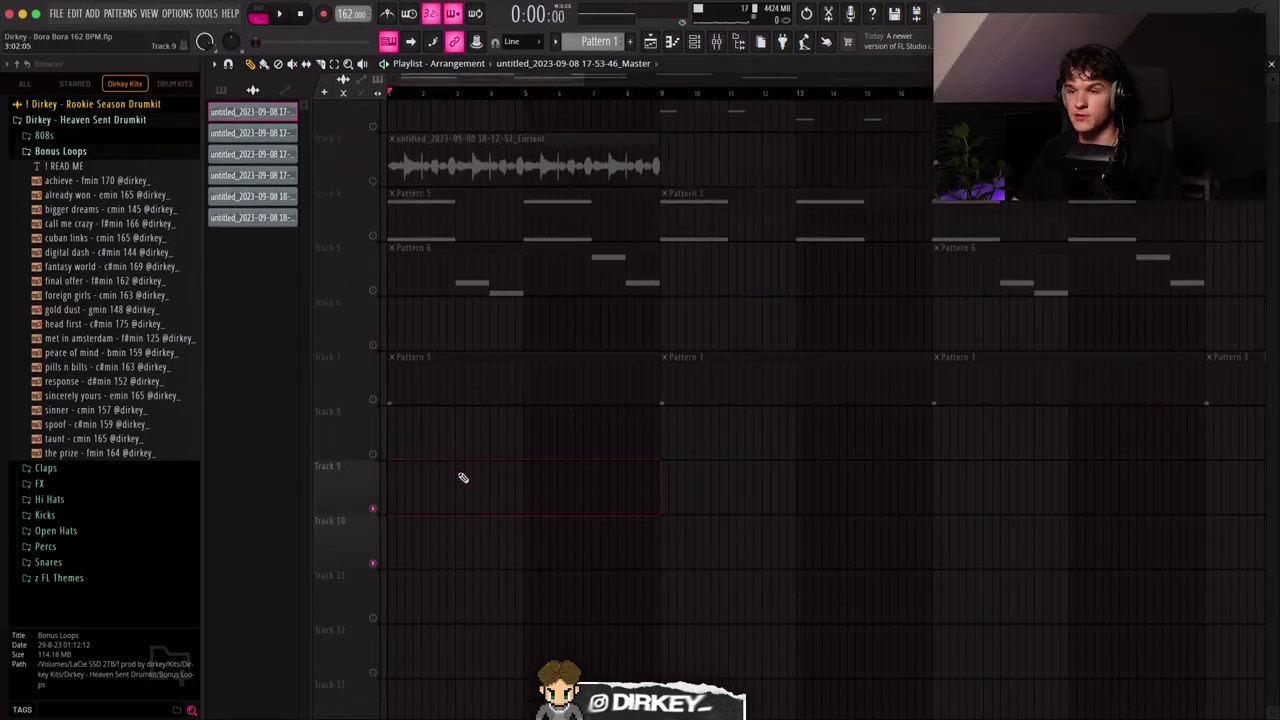
left_click(373, 151)
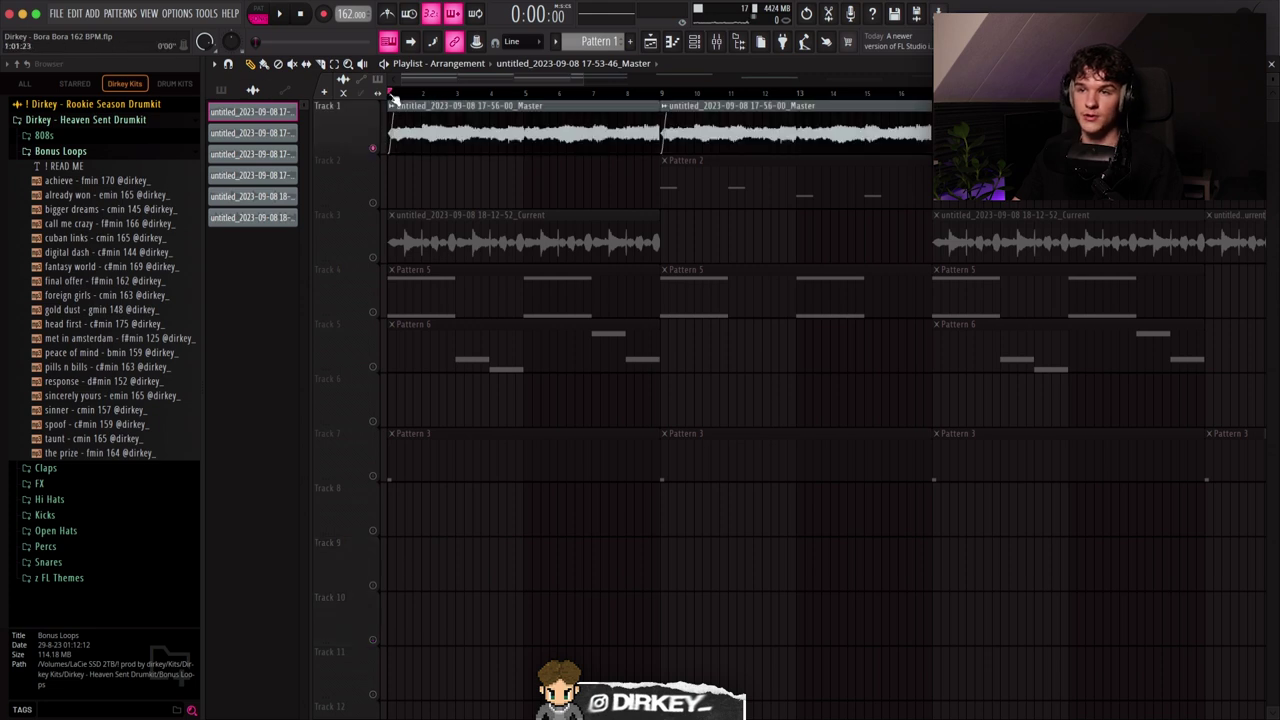
scroll(423, 87, "up", 3)
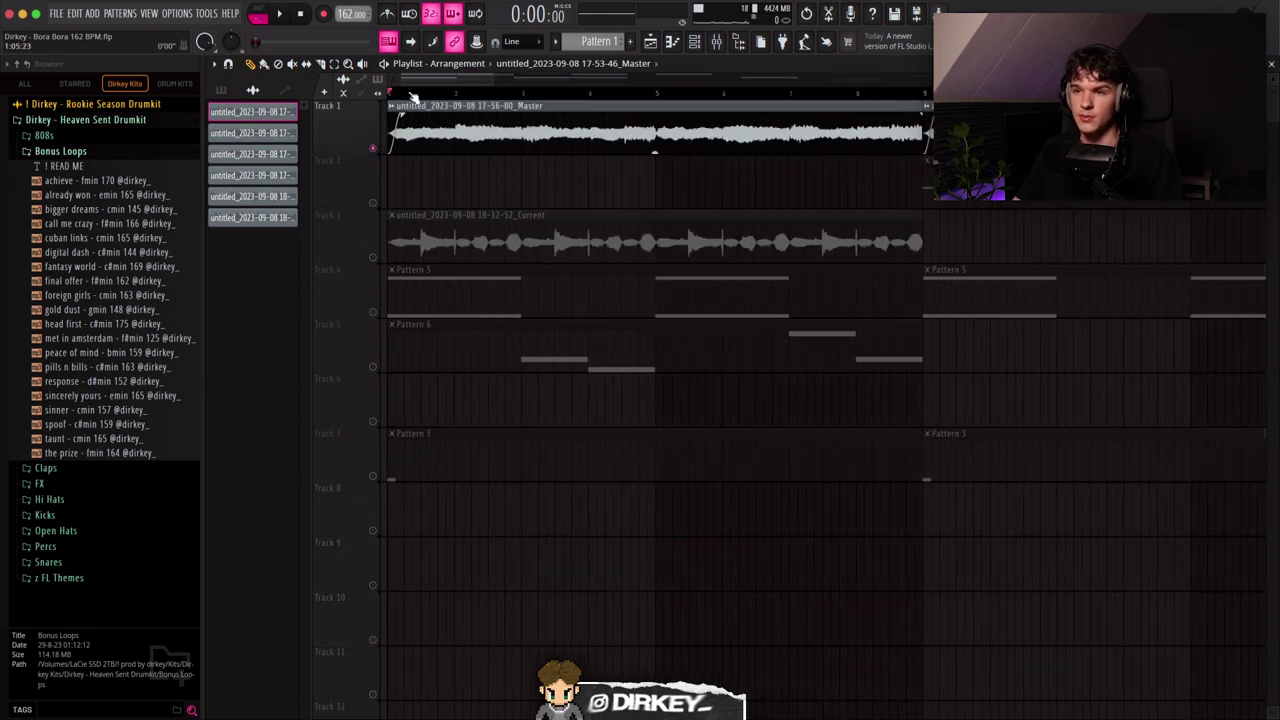
scroll(407, 93, "down", 2)
scroll(433, 100, "up", 1)
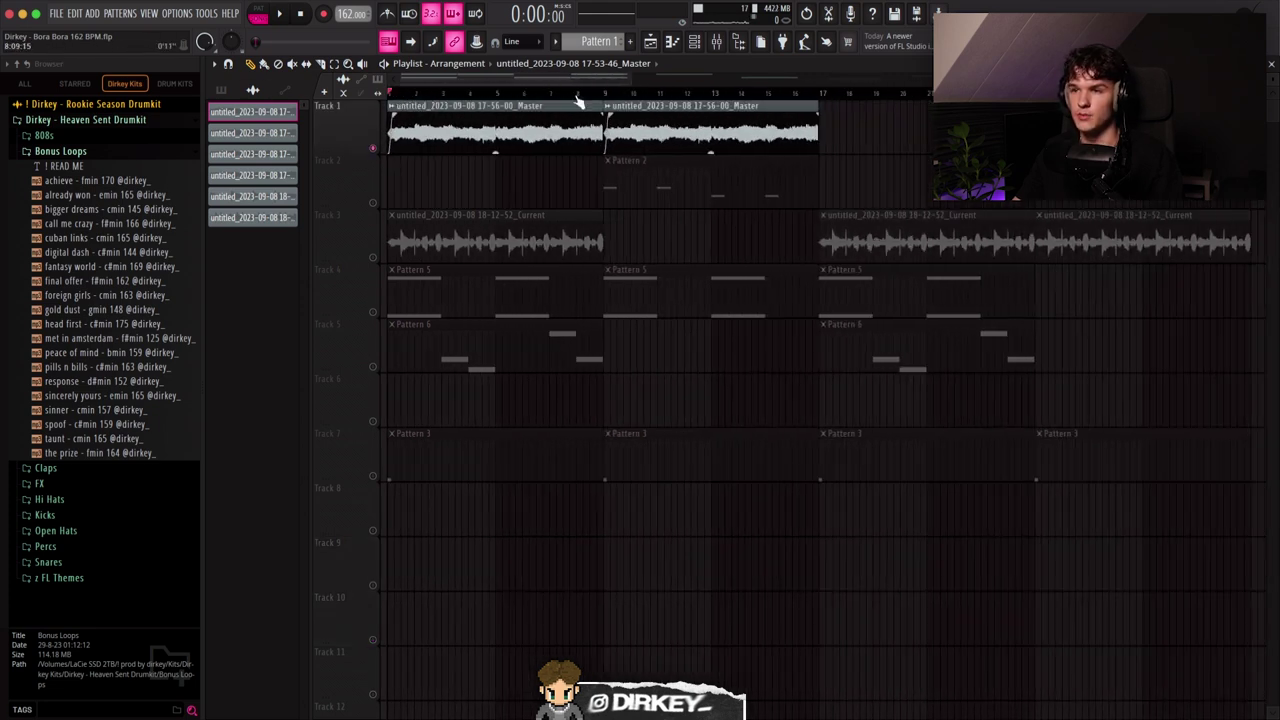
Open the mixer insert of the Track 1 audio clip and play the clip with its effects disabled.
double_click(438, 122)
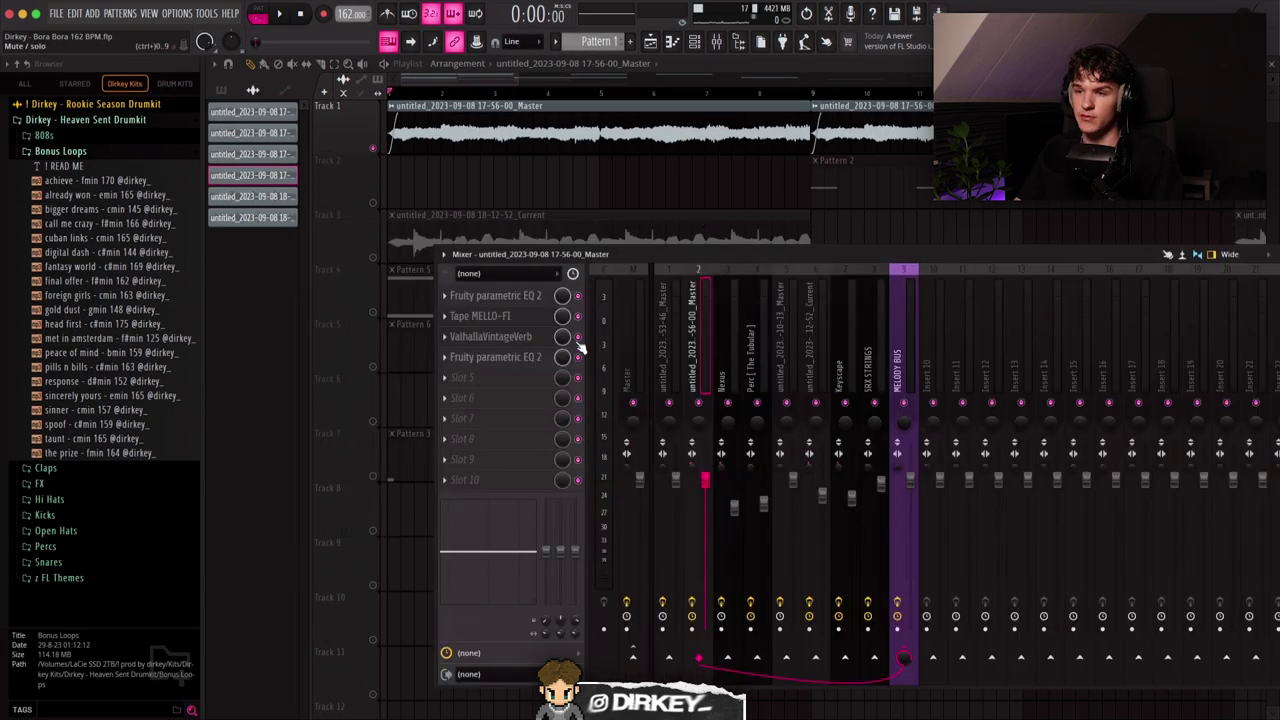
left_click_drag(591, 254, 524, 220)
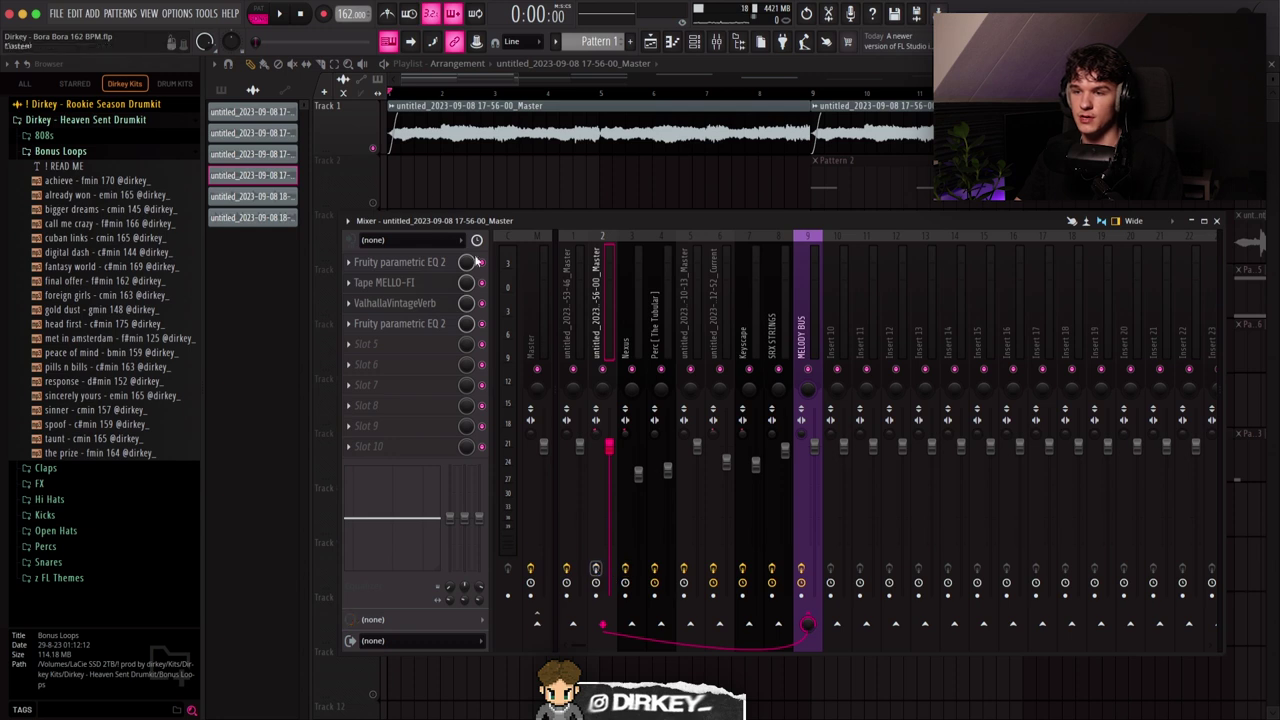
key("space")
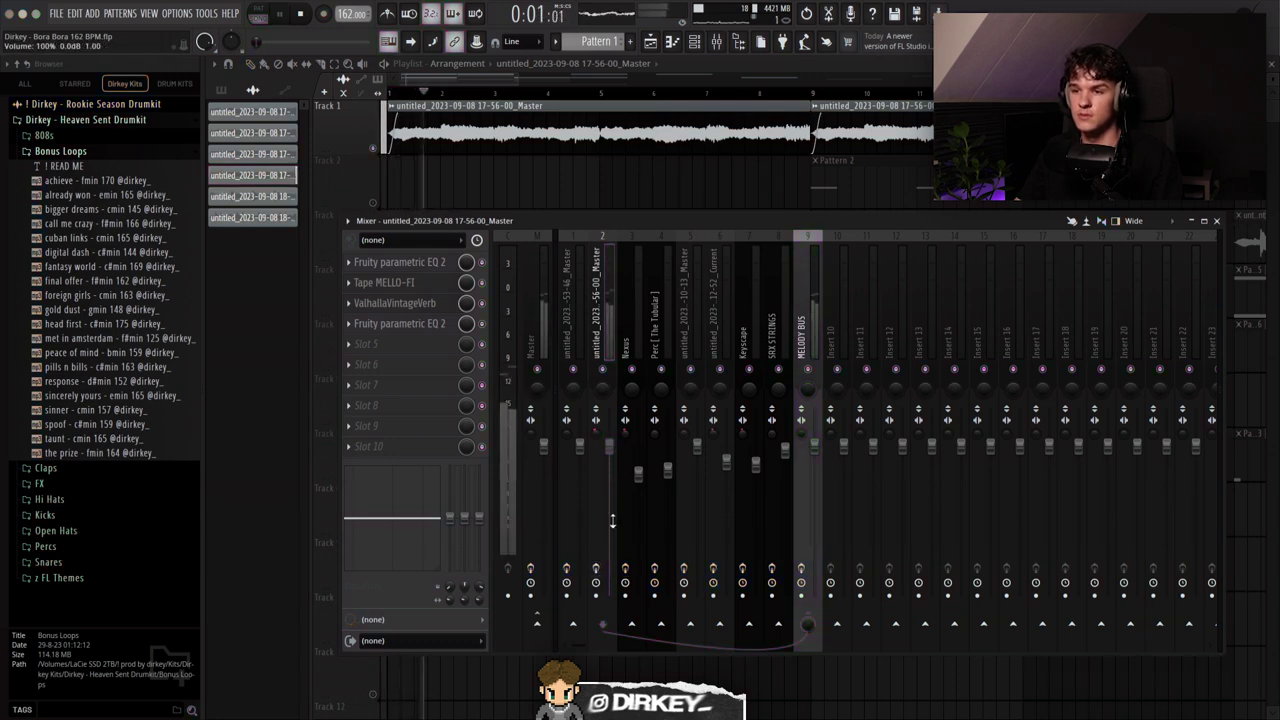
key("space")
Enable the effects on the 17-56-00 Master insert and play the clip again for comparison.
left_click(597, 582)
key("space")
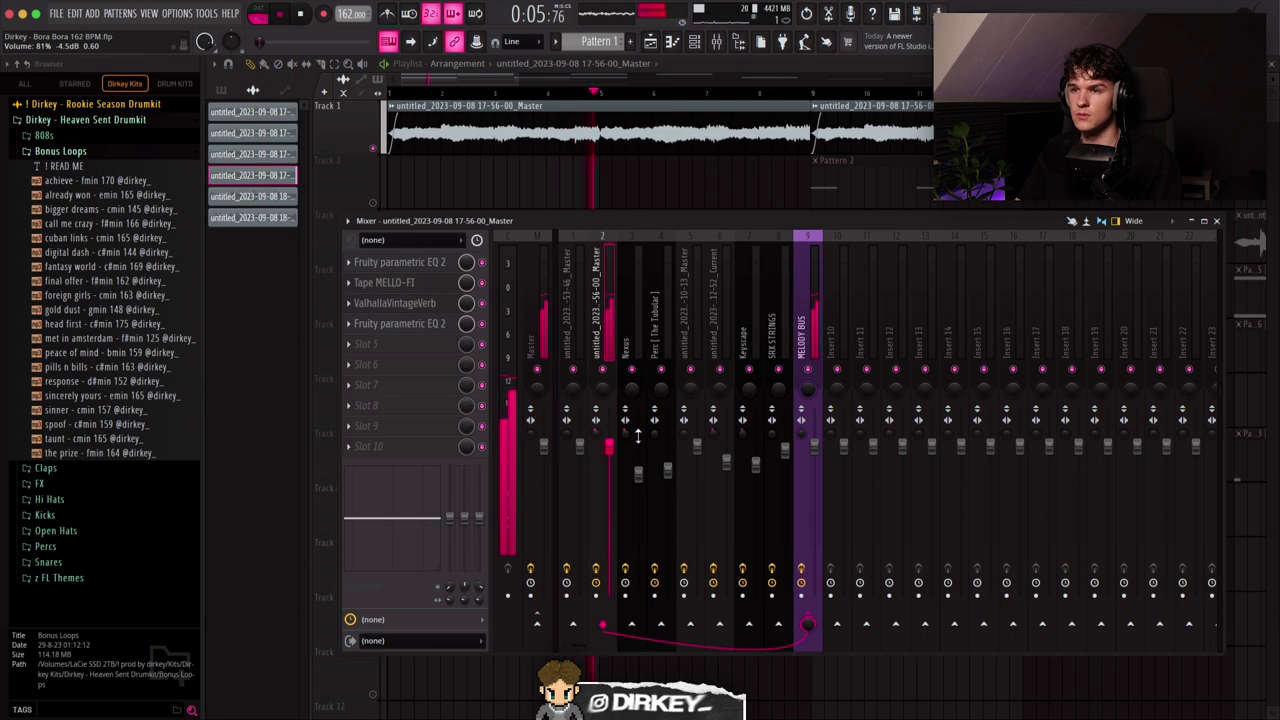
key("space")
Review the settings of the insert's first Fruity parametric EQ 2 and its Tape MELLO-FI effect.
left_click(396, 262)
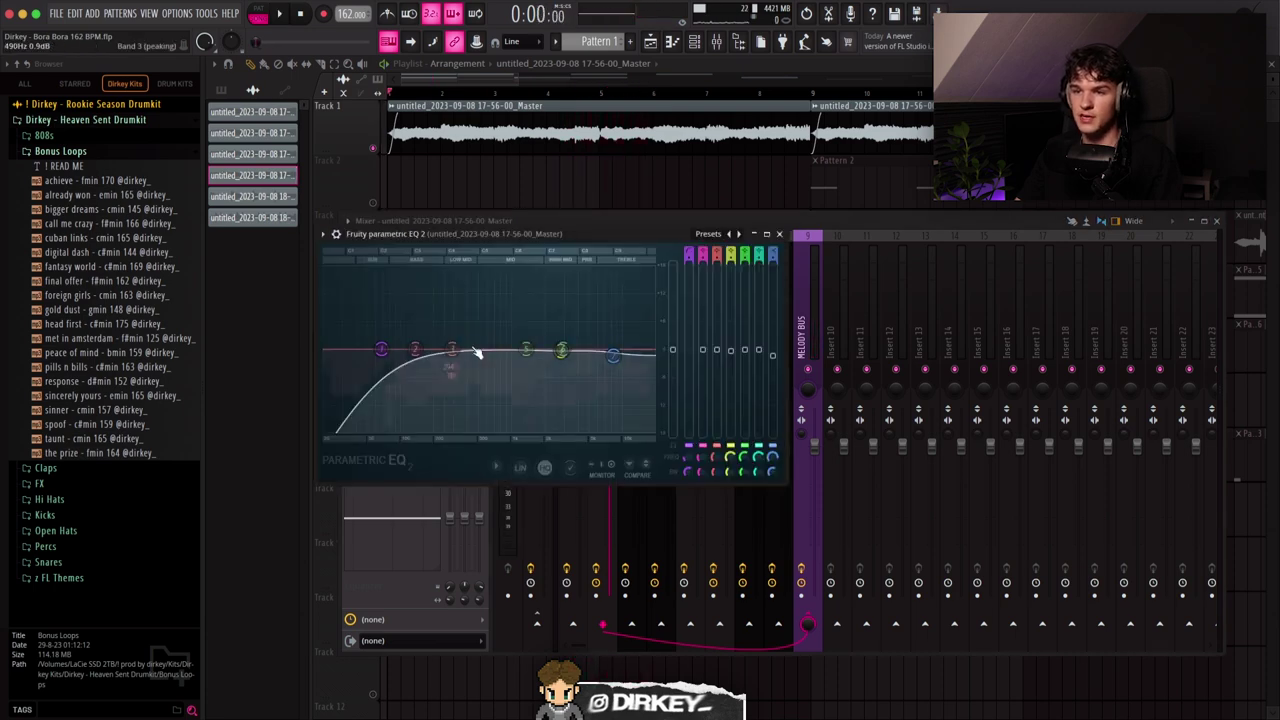
left_click_drag(511, 236, 538, 222)
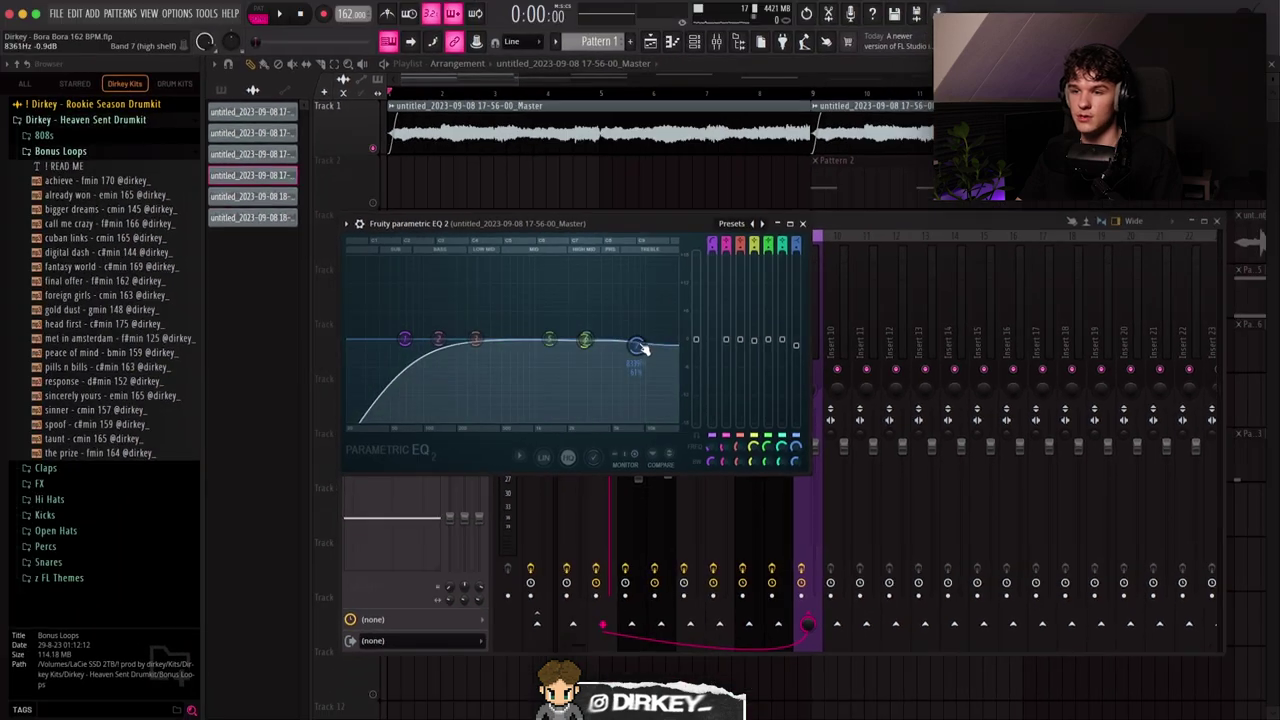
key("Escape")
left_click(388, 282)
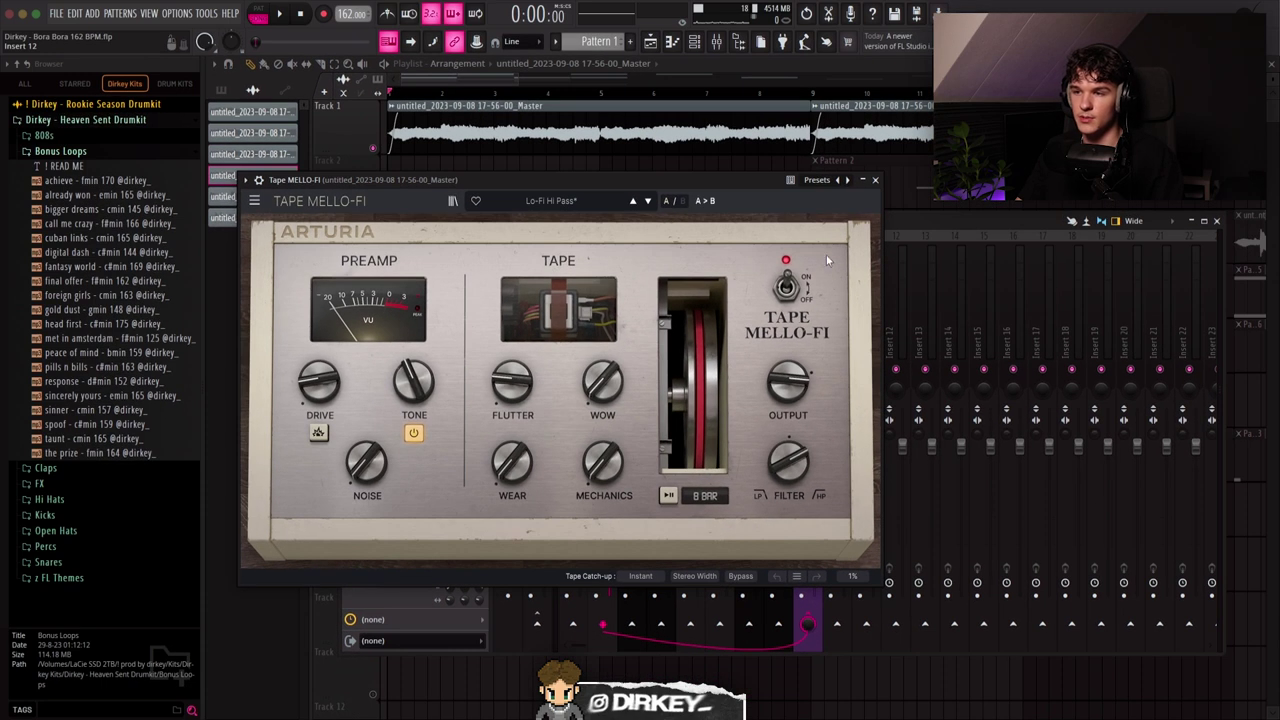
left_click(865, 114)
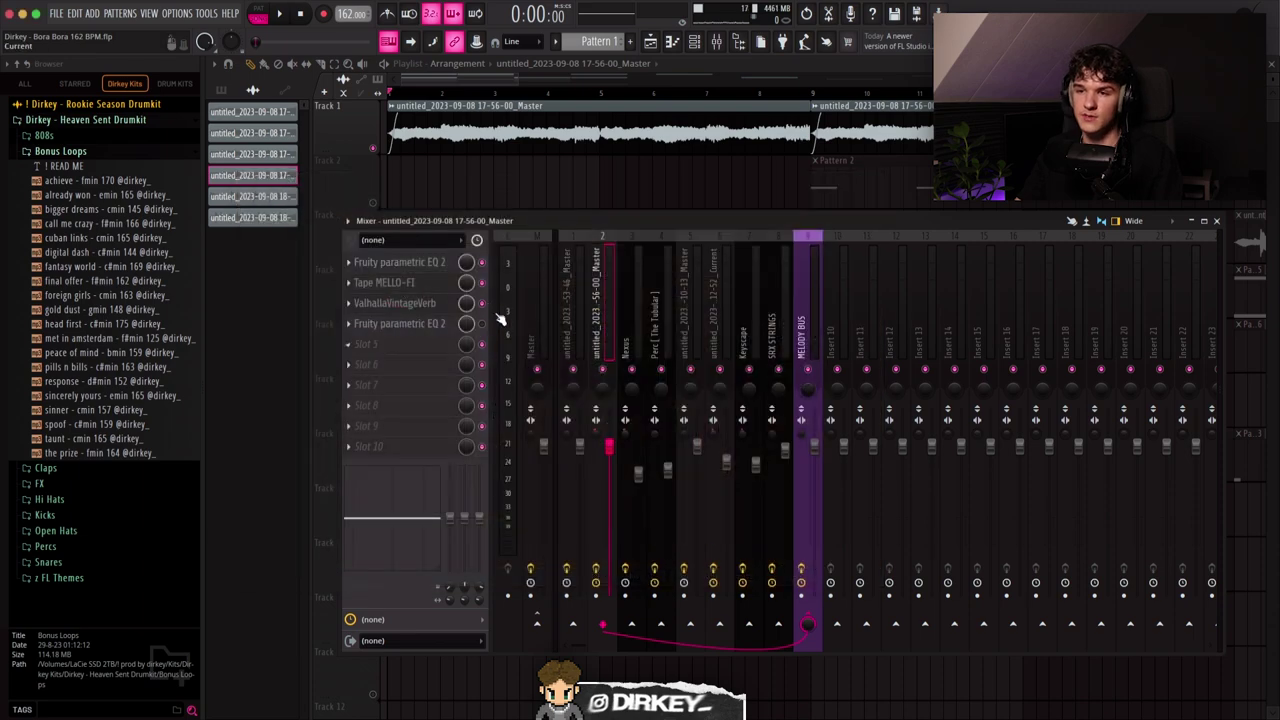
Review the settings of ValhallaVintageVerb and the last Fruity parametric EQ 2 on the insert.
left_click(393, 303)
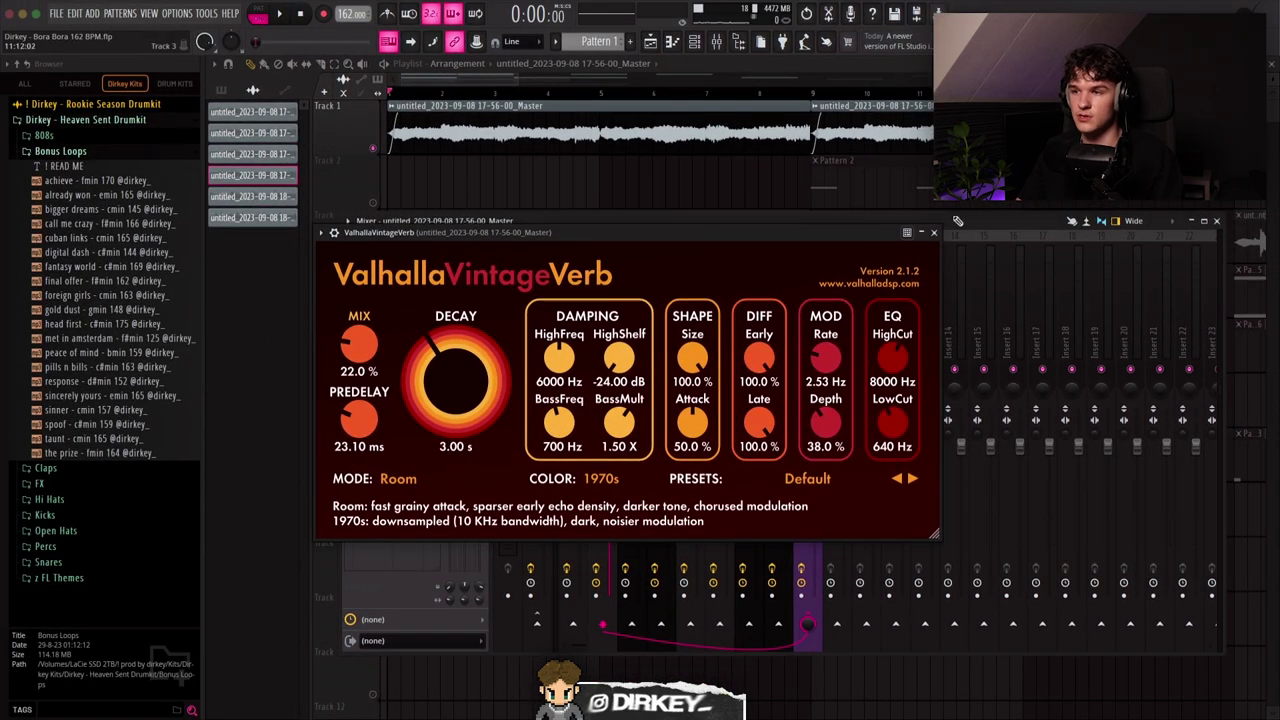
left_click(872, 153)
left_click(428, 335)
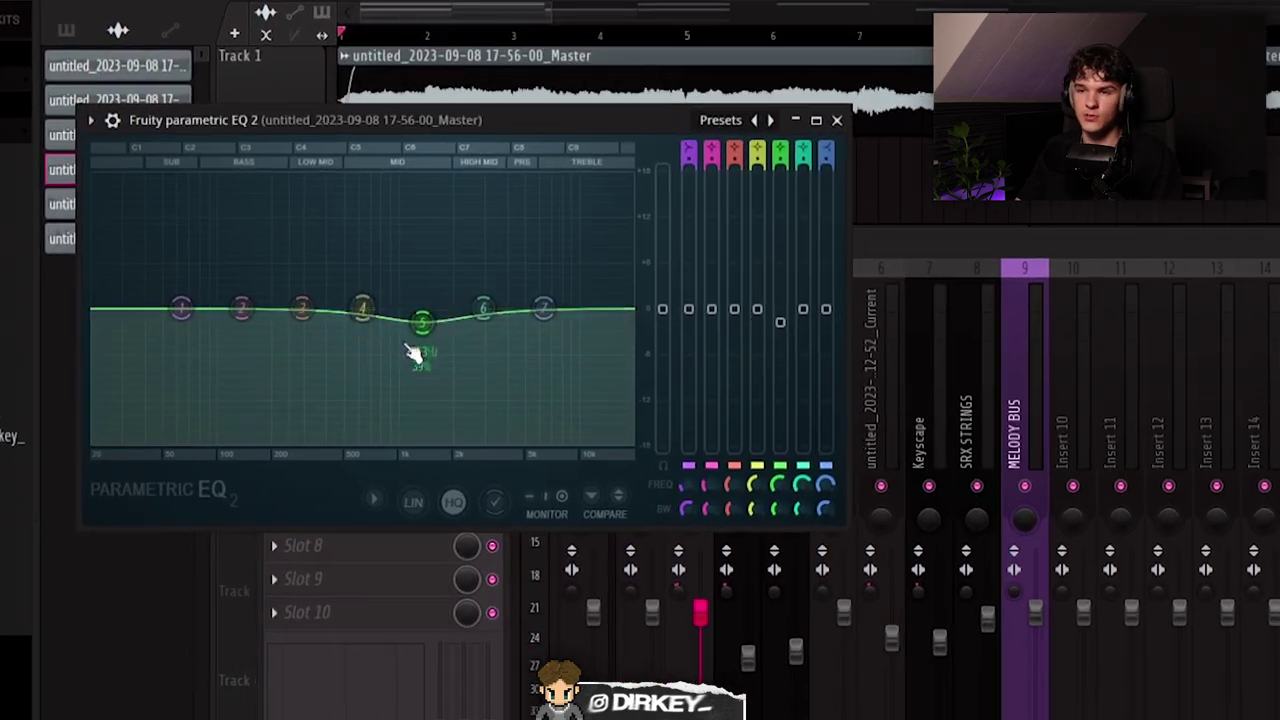
Move the EQ window aside, select the Track 1 audio clip, and unmute Track 2 and Track 3 in the playlist.
left_click_drag(503, 121, 549, 147)
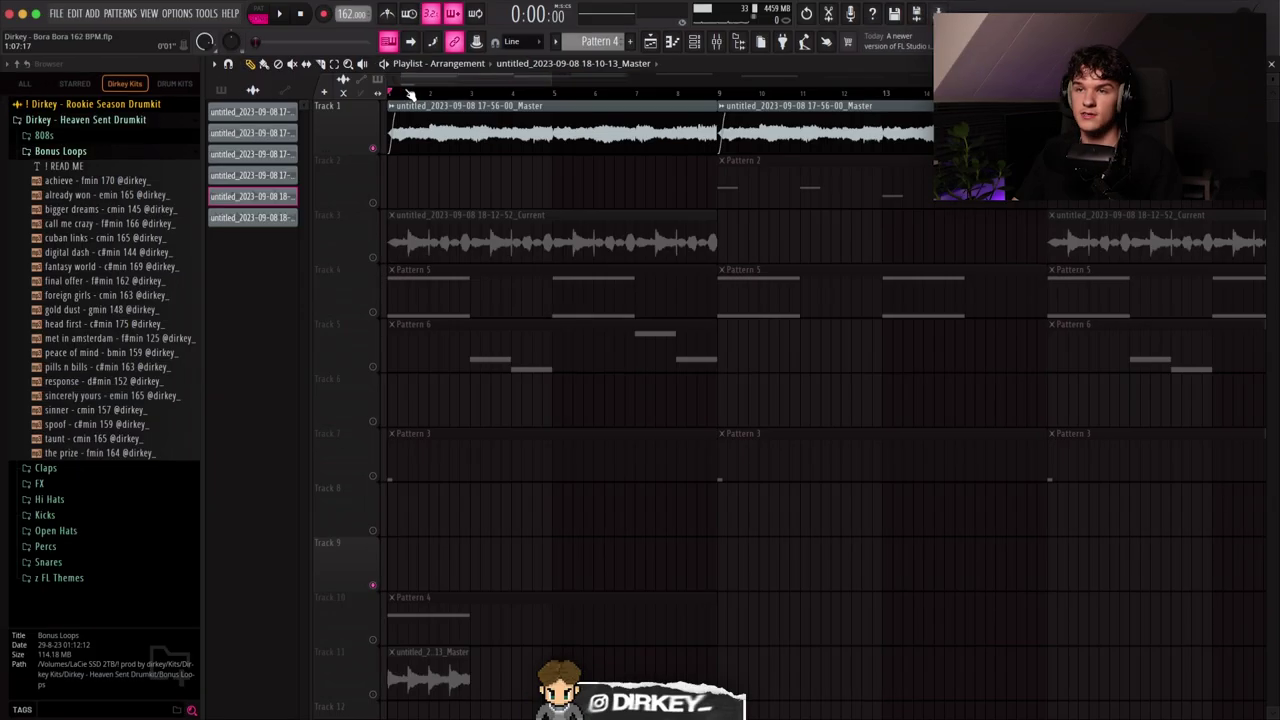
left_click_drag(412, 182, 572, 122)
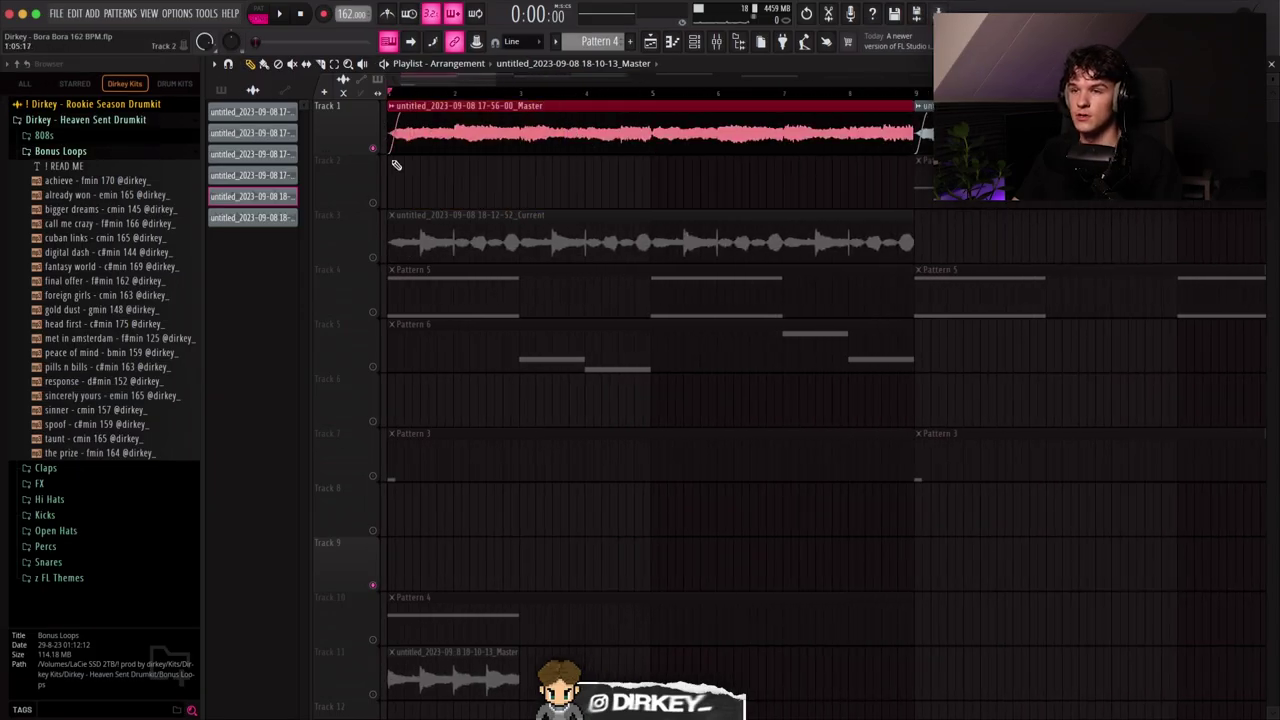
left_click(378, 258)
left_click(381, 202)
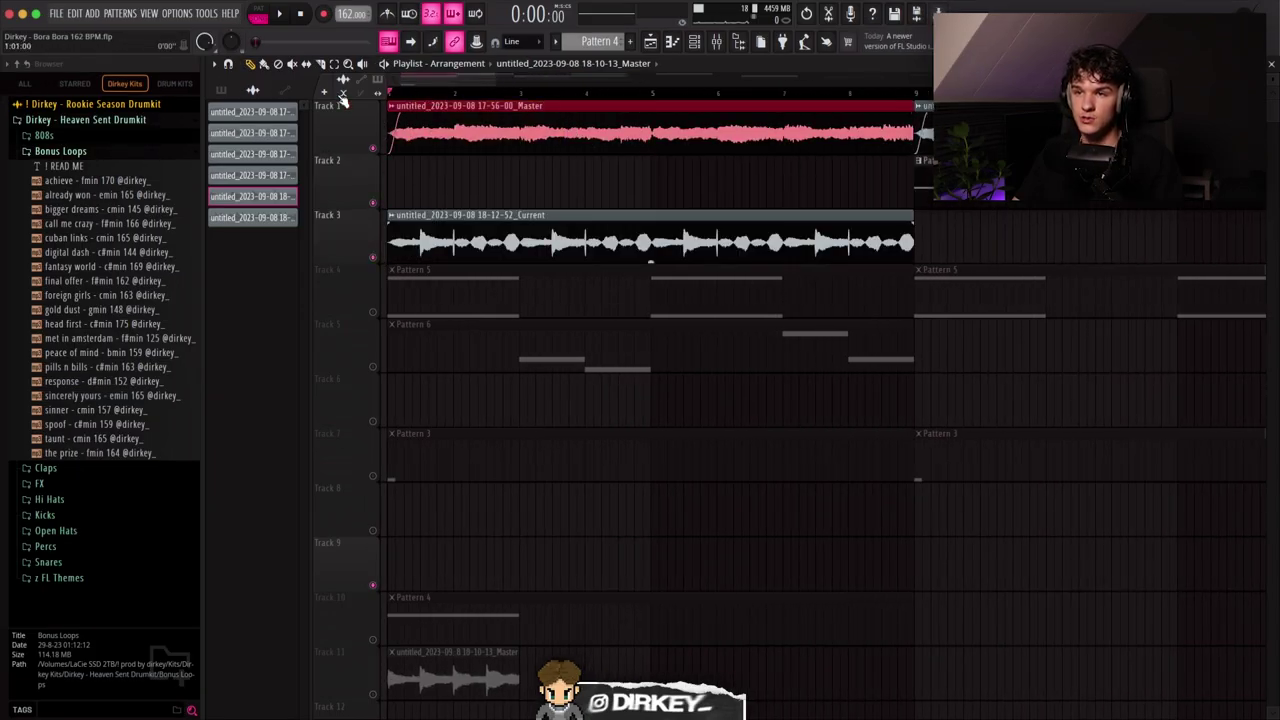
Select the audio clips on Track 1 and Track 3 and play the two layers together.
left_click(493, 224)
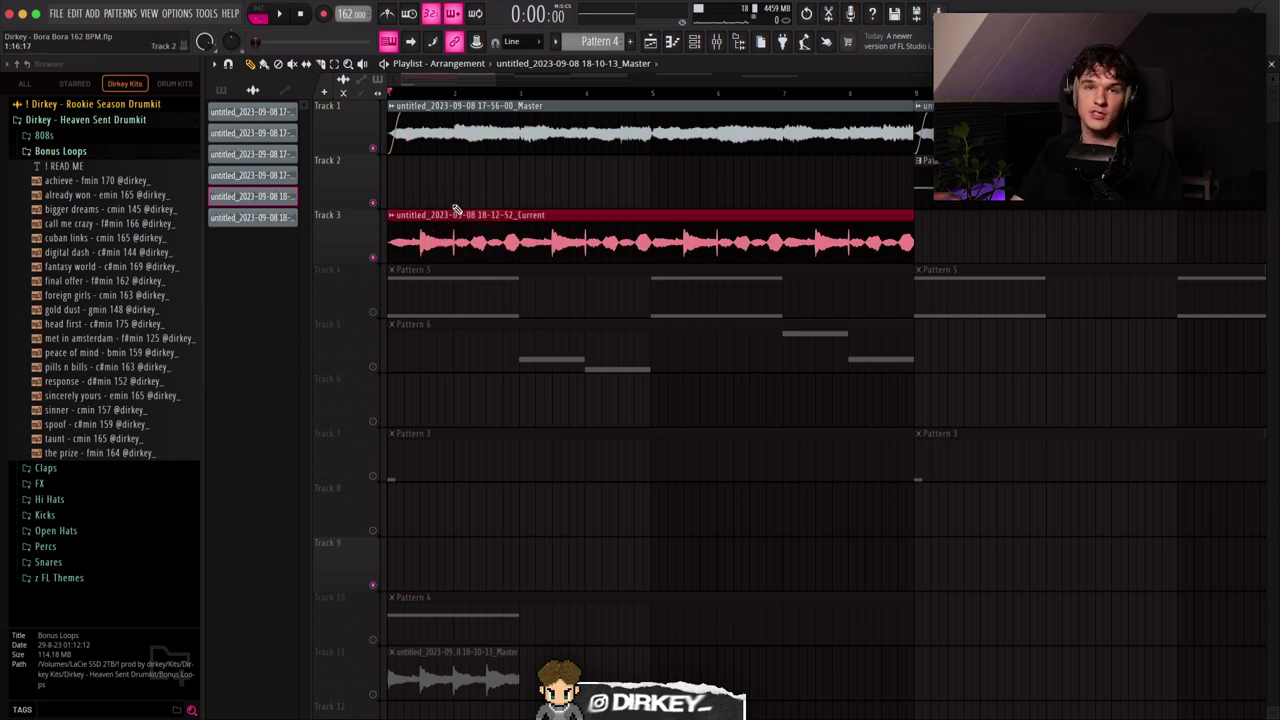
left_click(456, 205, "super")
left_click_drag(442, 168, 620, 134)
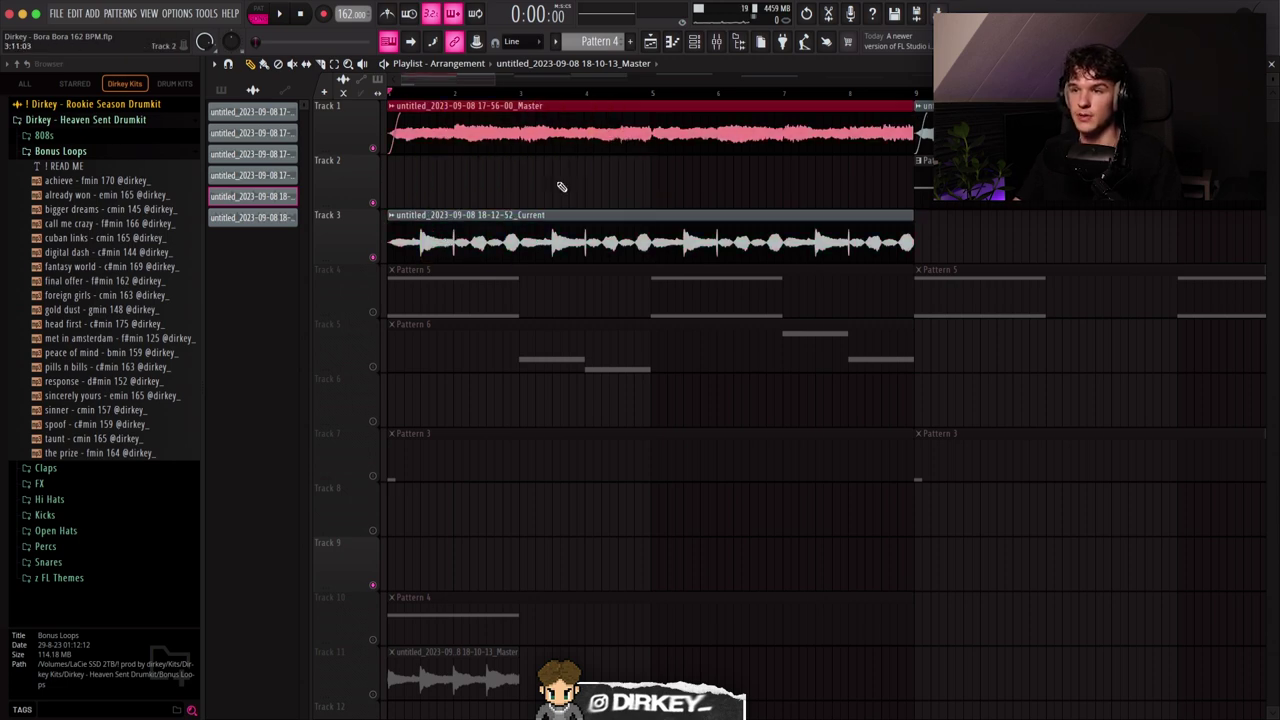
left_click(580, 184, "super")
key("space")
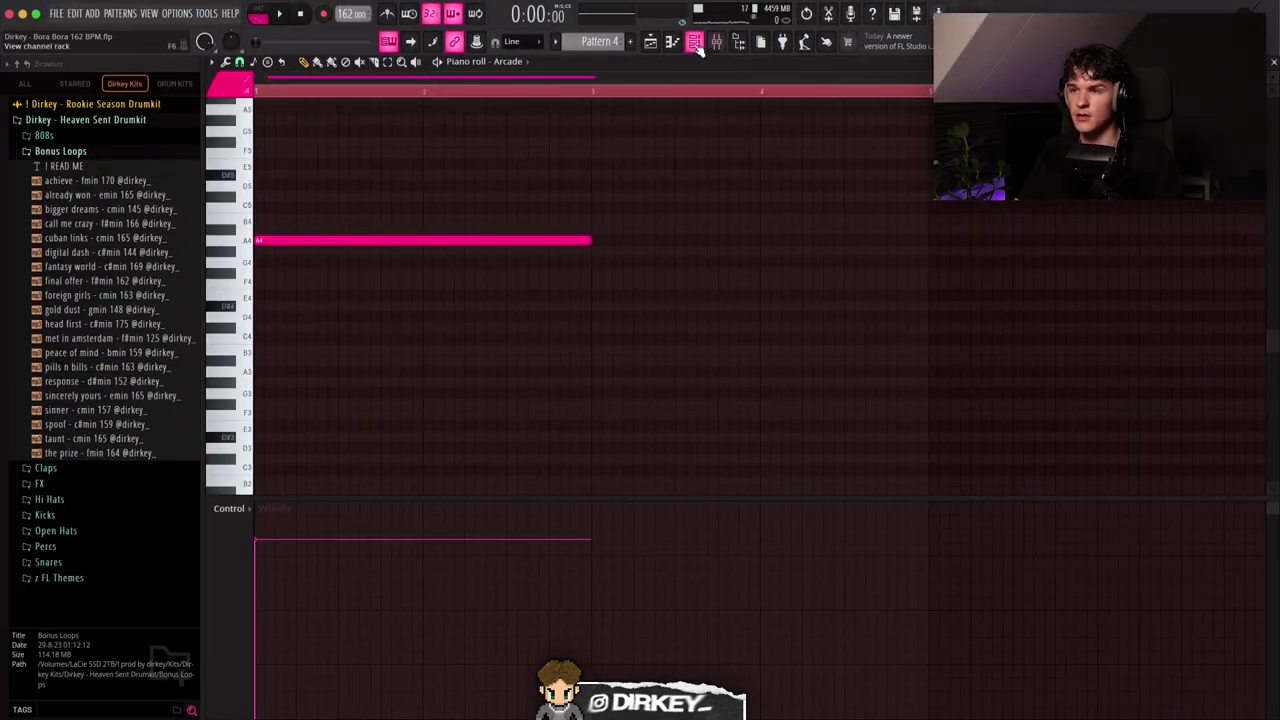
Play the single A4 Arcade note of Pattern 4 in the piano roll.
left_click(695, 45)
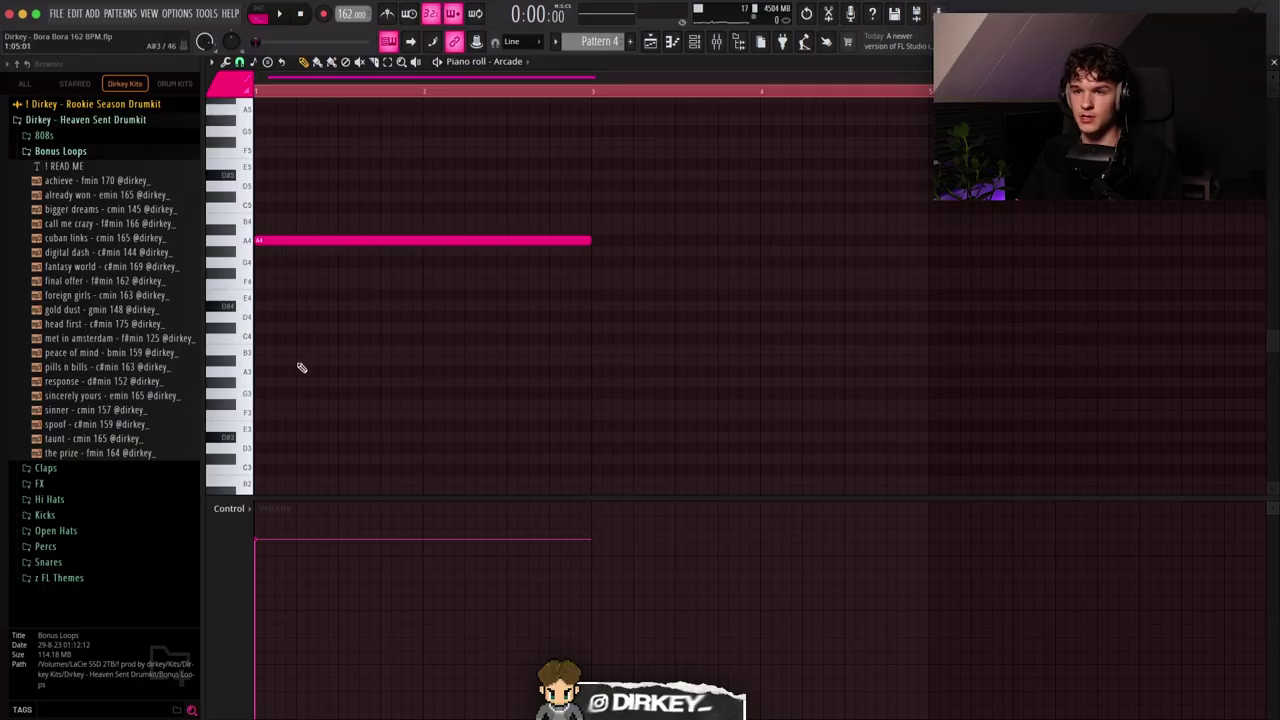
key("space")
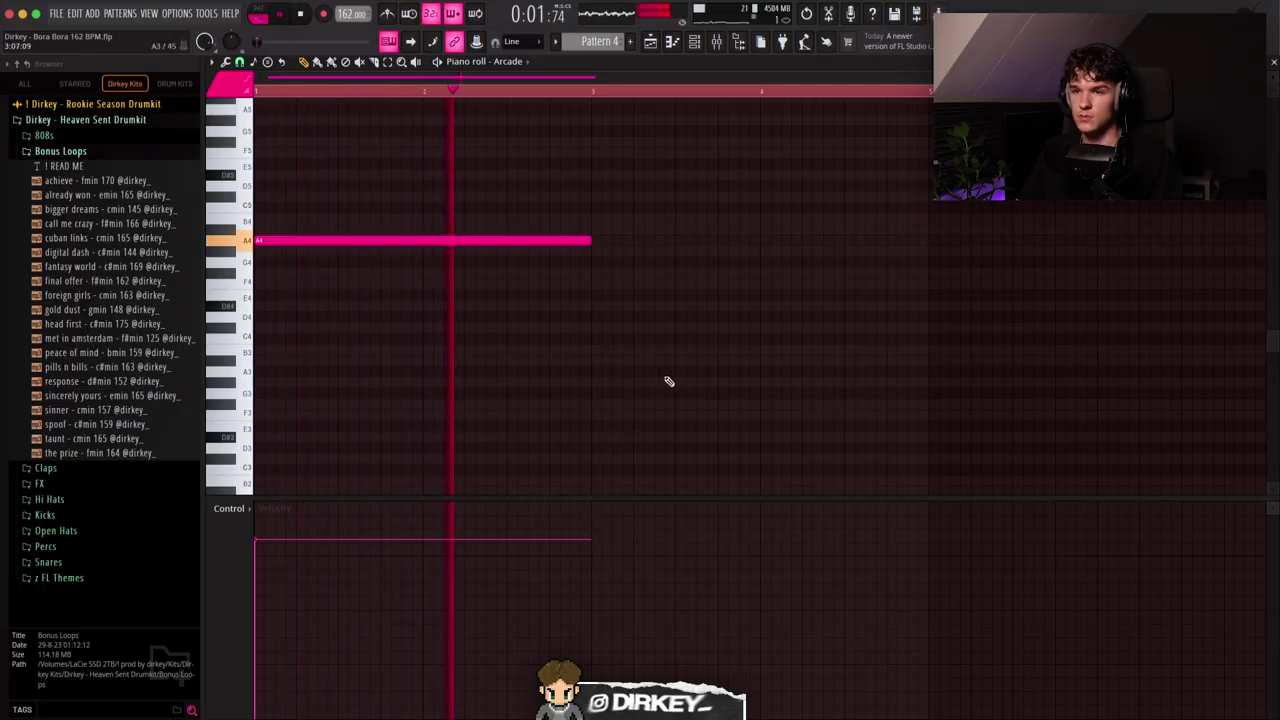
key("space")
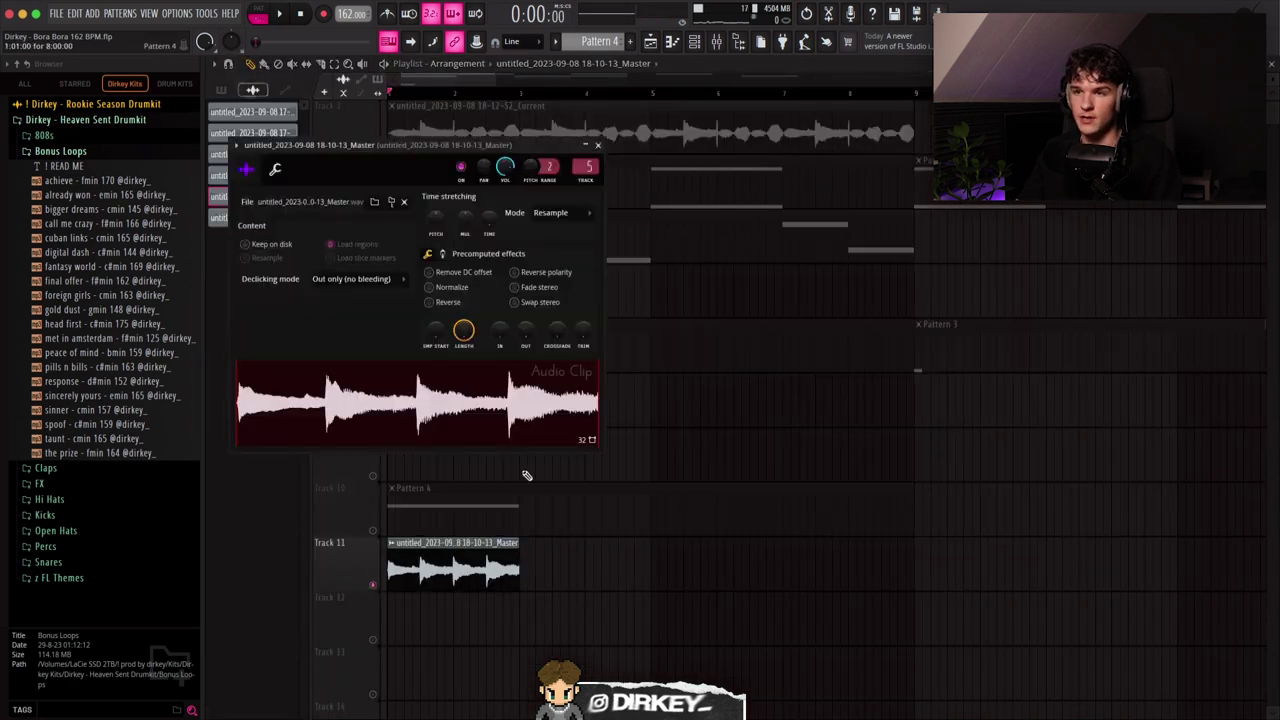
Review and play the Effectrix reverse sequence on the mixer insert of the 18-10-13 Master clip.
left_click(719, 43)
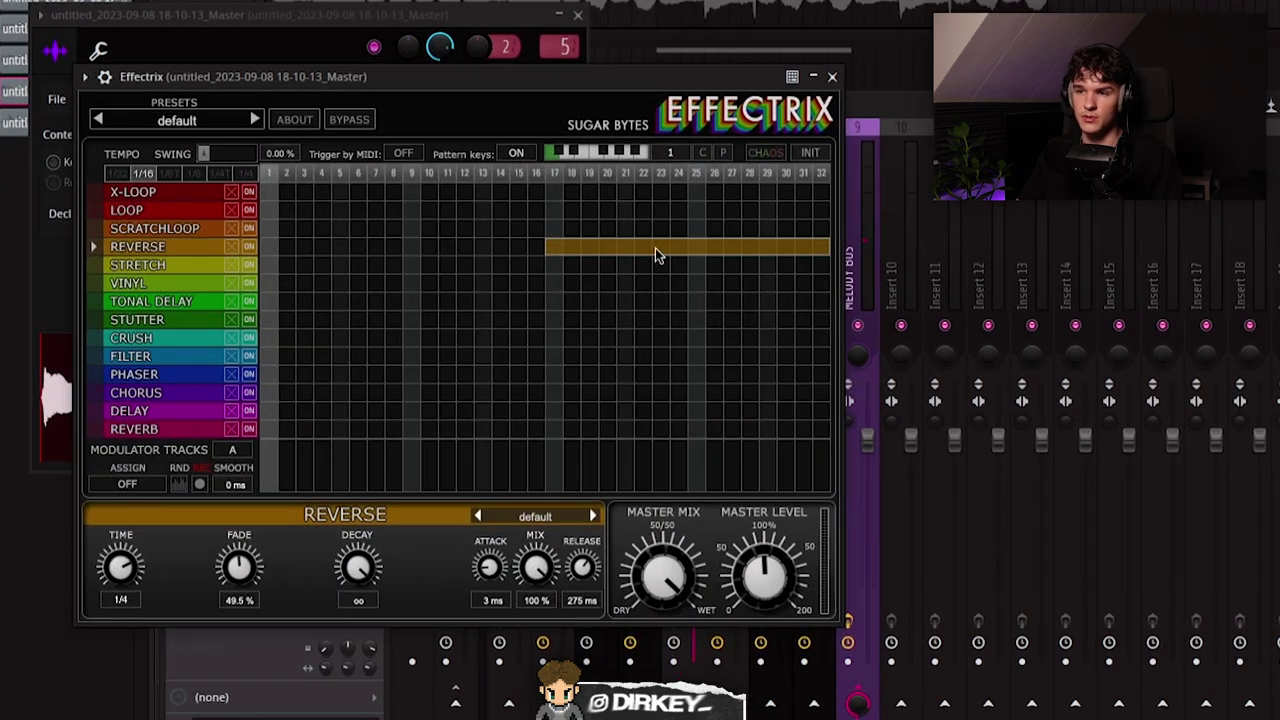
key("space")
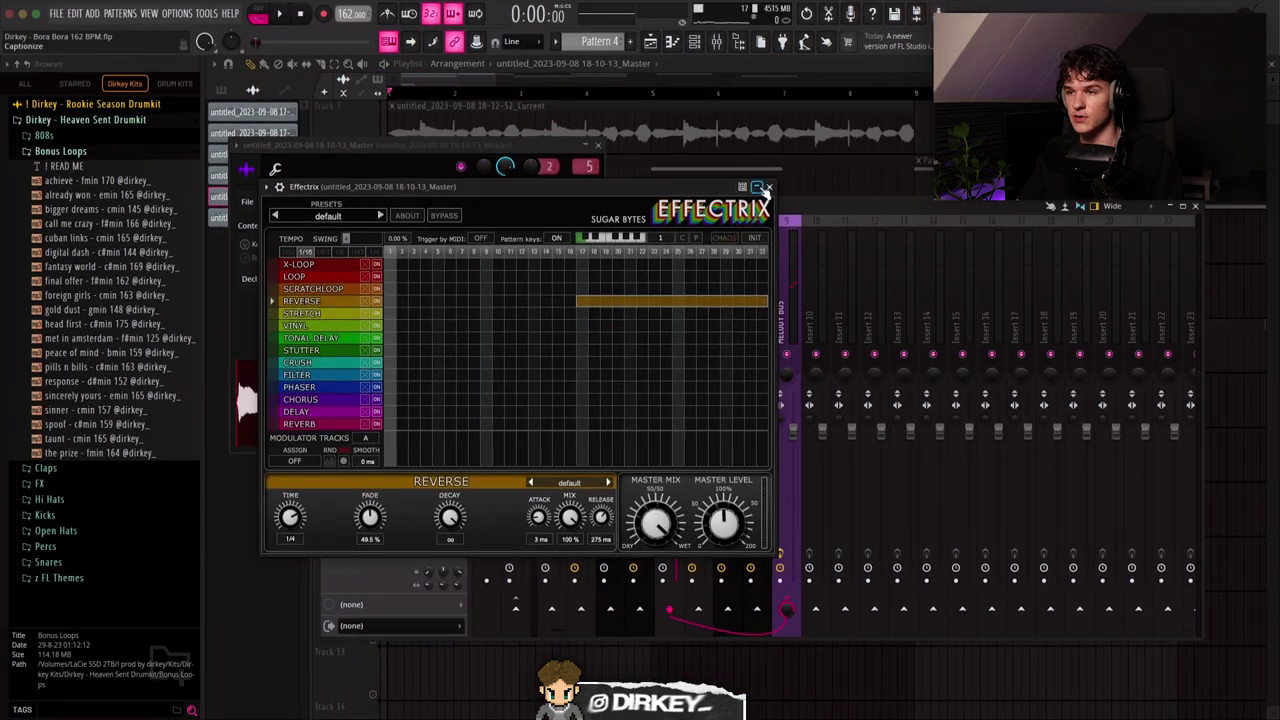
left_click(767, 187)
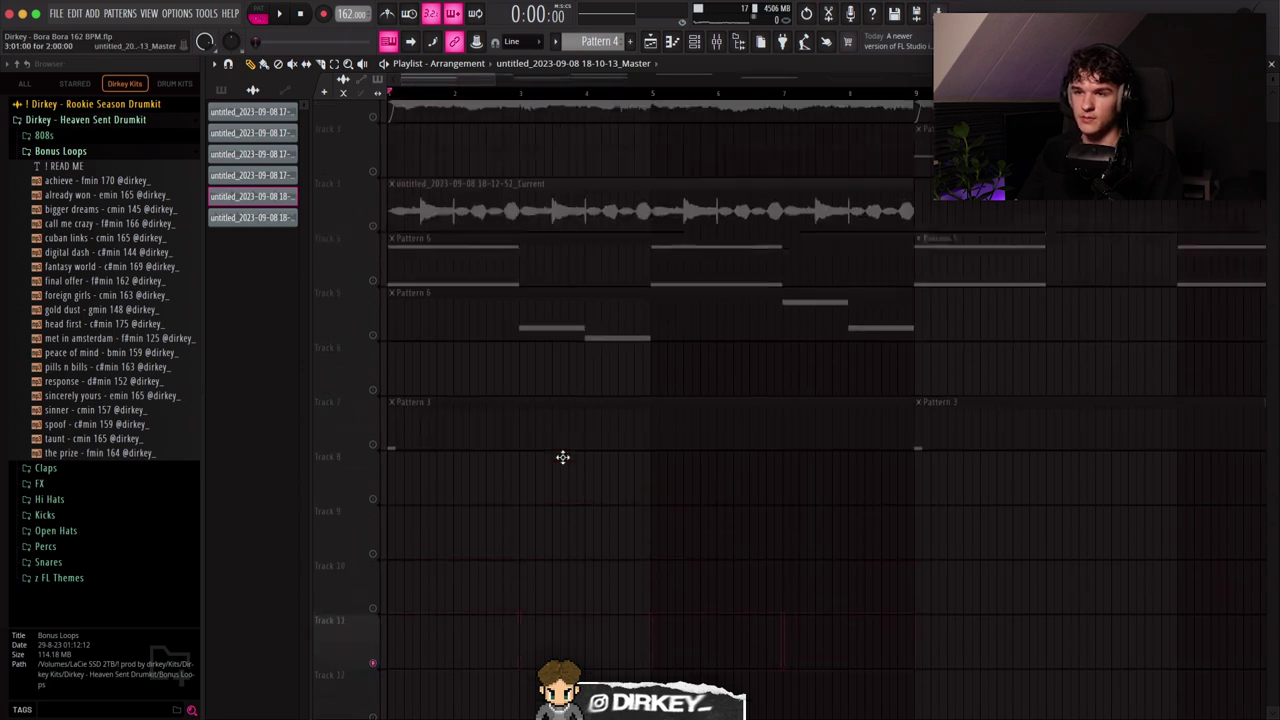
Play the 18-12-52 Current clip with Track 3 soloed.
scroll(563, 457, "up", 1)
key("space")
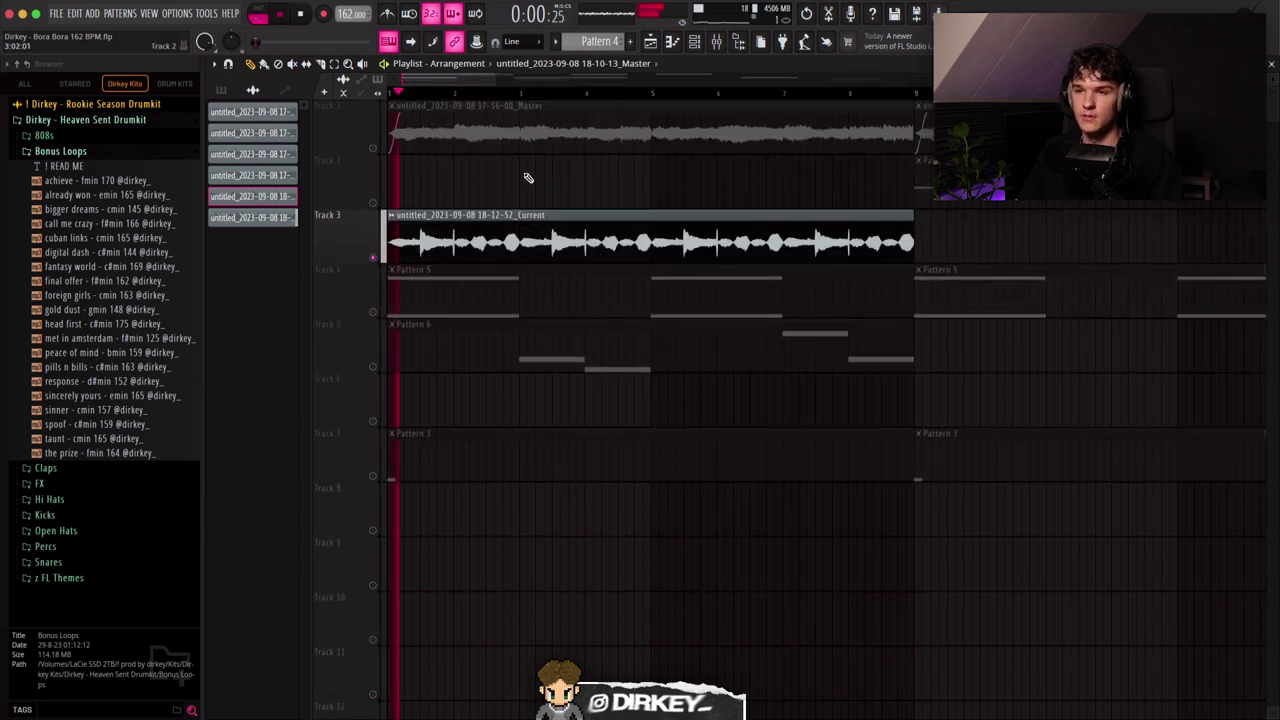
key("space")
Open the mixer insert of the 18-12-52 Current clip and review its first Fruity parametric EQ 2.
double_click(557, 225)
left_click(612, 163)
left_click(716, 42)
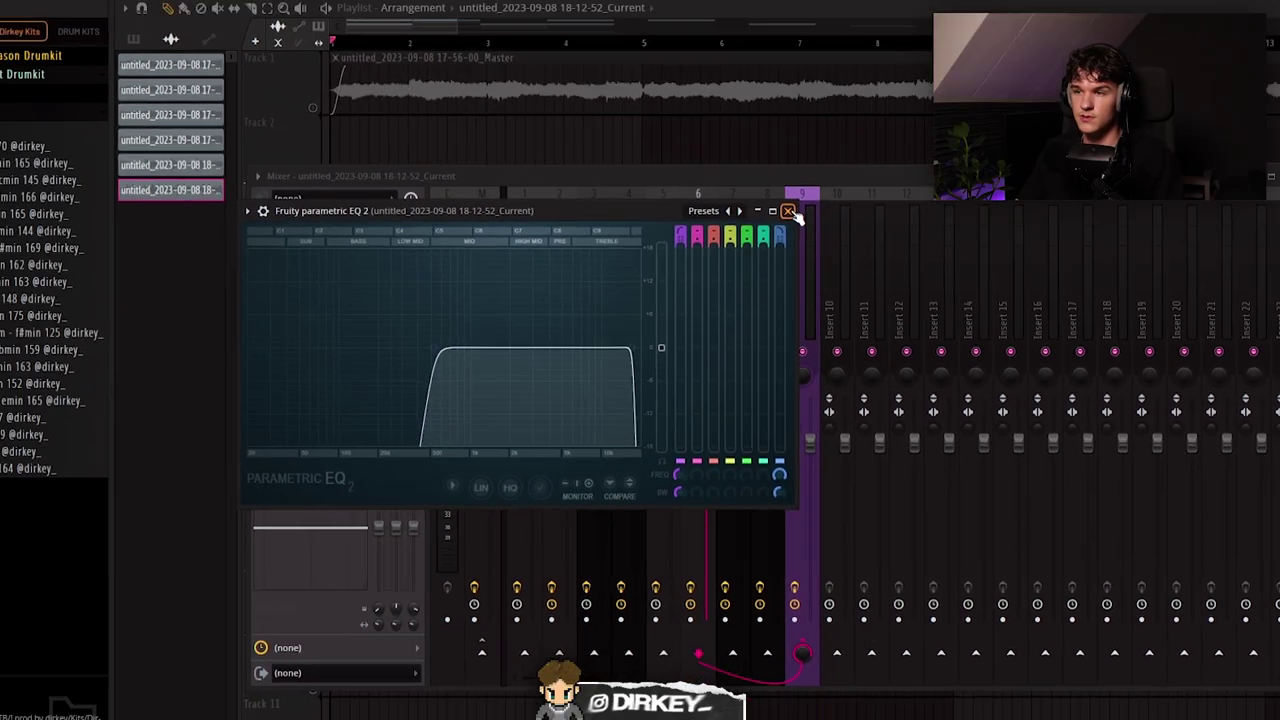
left_click(816, 159)
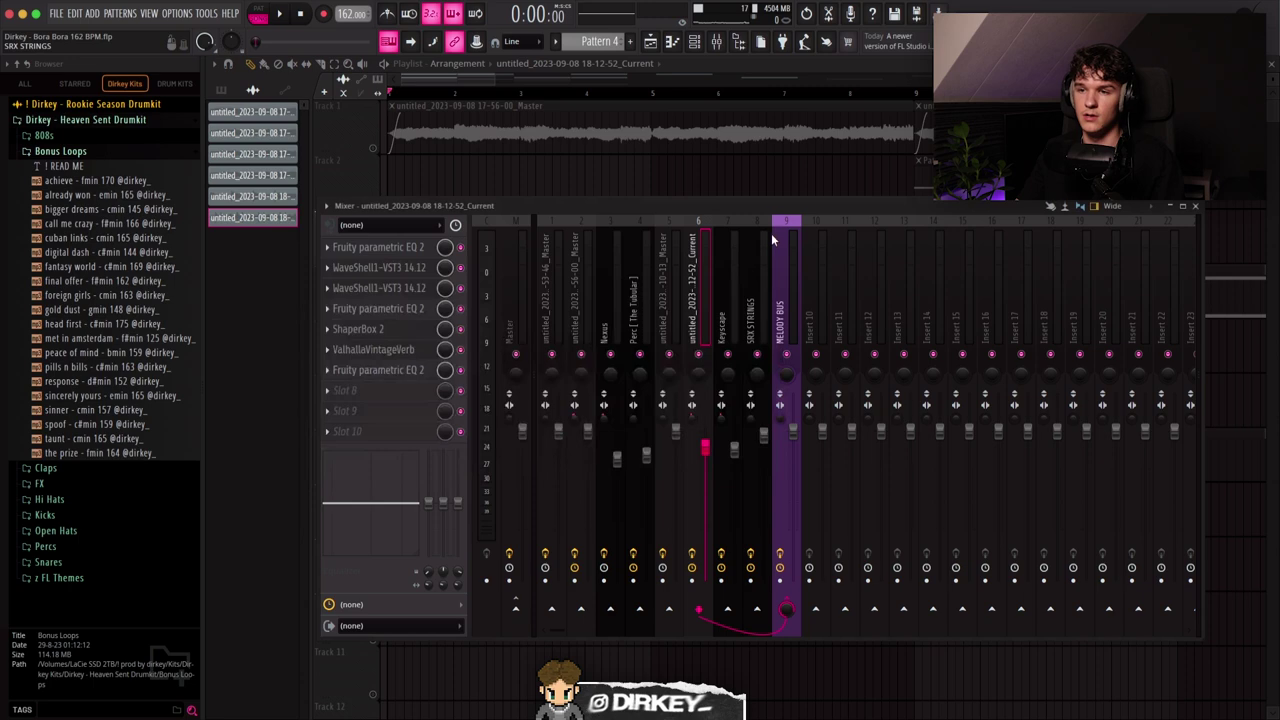
Review the settings of the two CLA-3A compressors on the 18-12-52 Current insert.
left_click(365, 268)
left_click(365, 288)
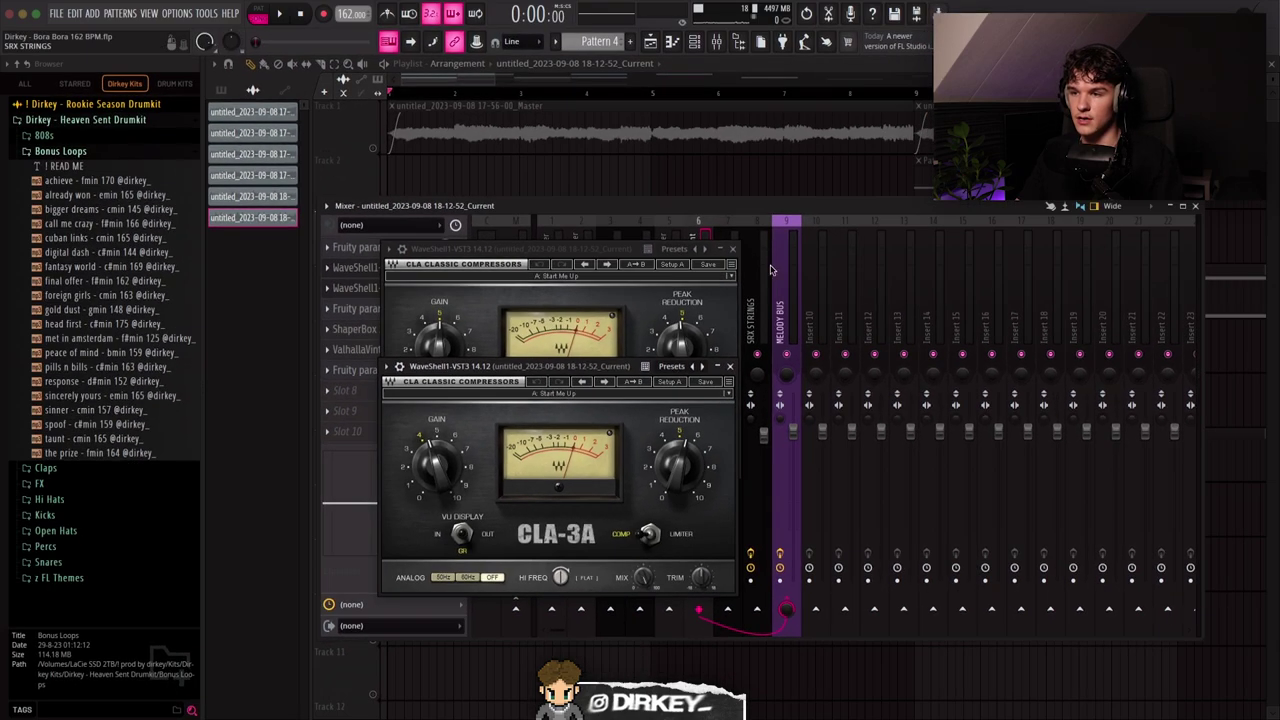
left_click(761, 96)
left_click(730, 367)
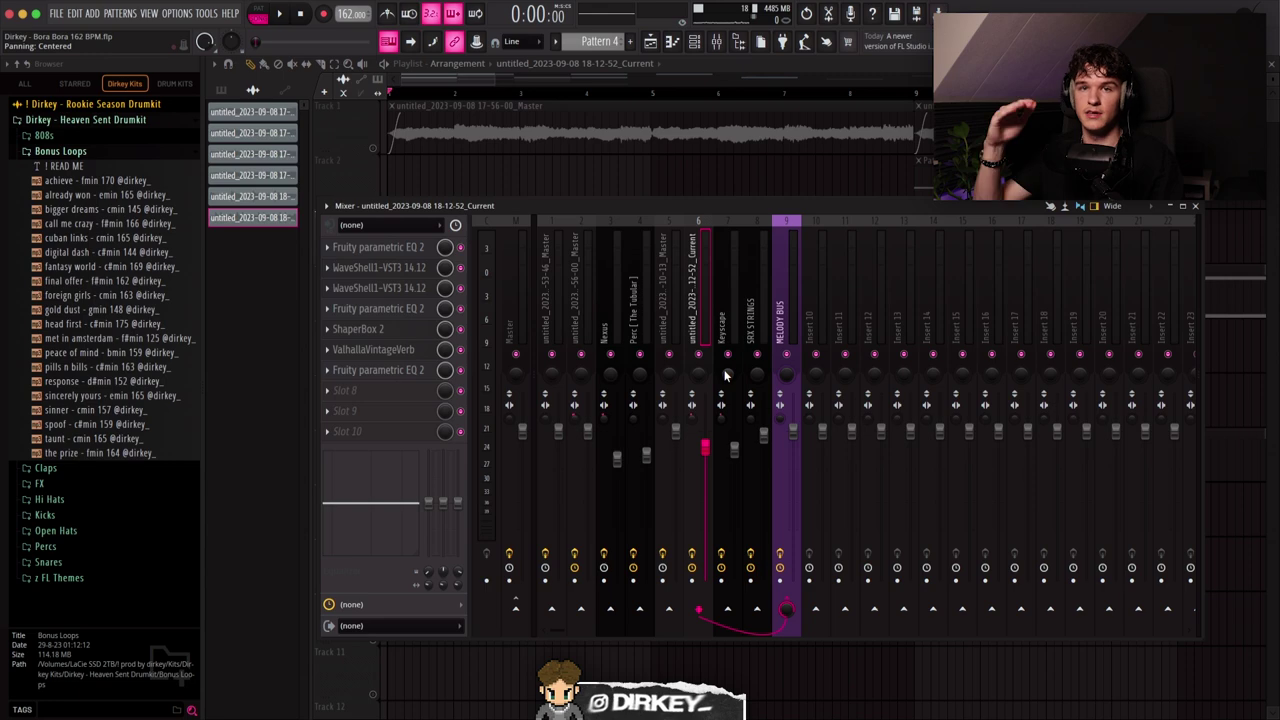
Review the second Fruity parametric EQ 2 and the pan curve of ShaperBox 2 on the 18-12-52 Current insert.
left_click(378, 247)
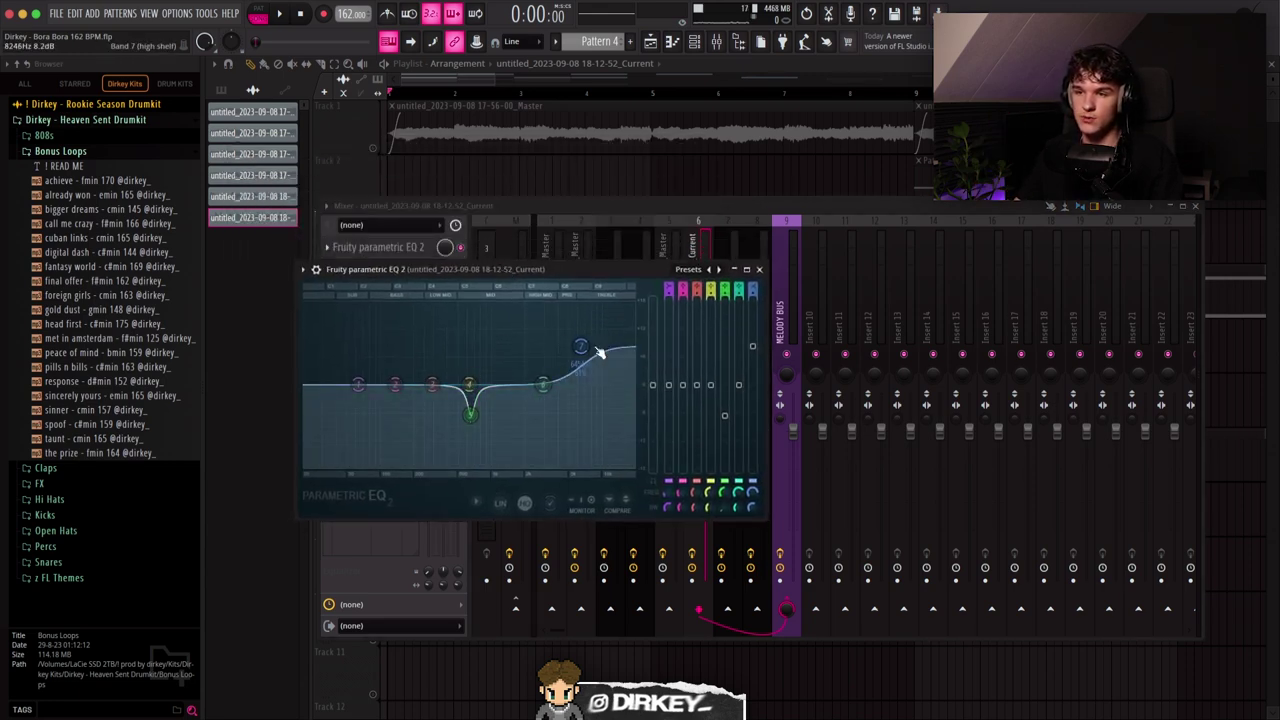
key("Escape")
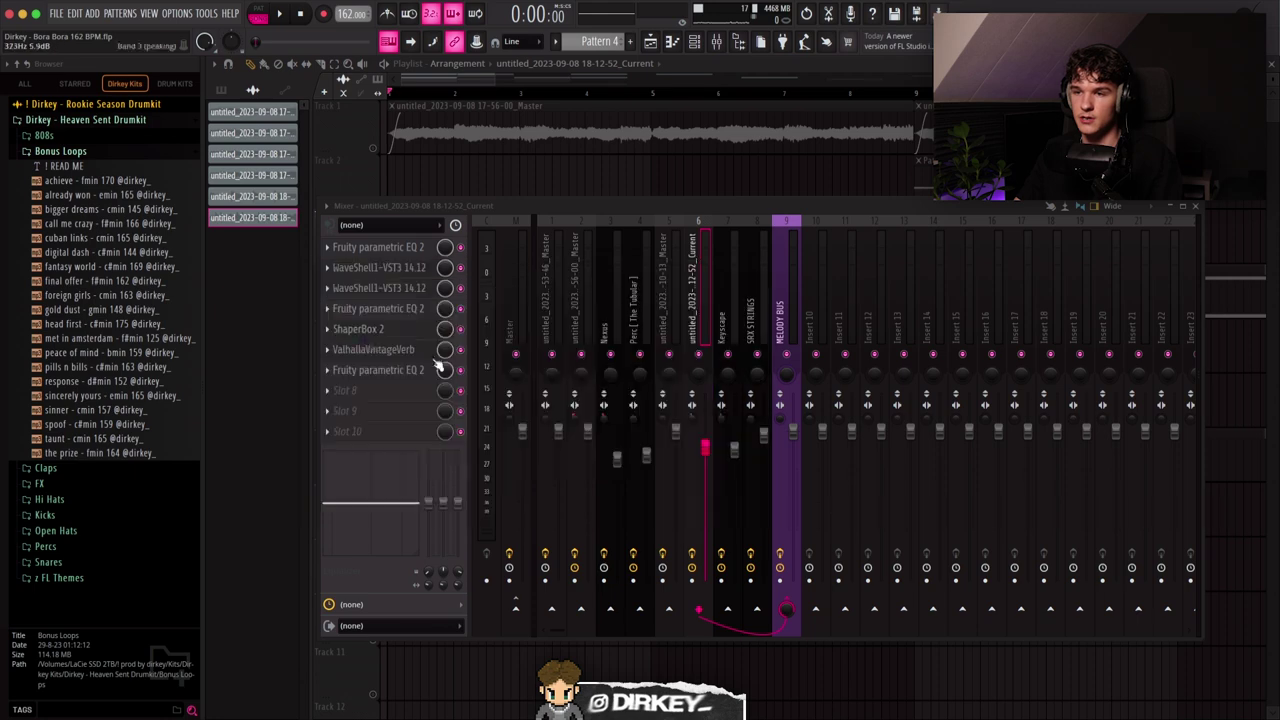
left_click(379, 332)
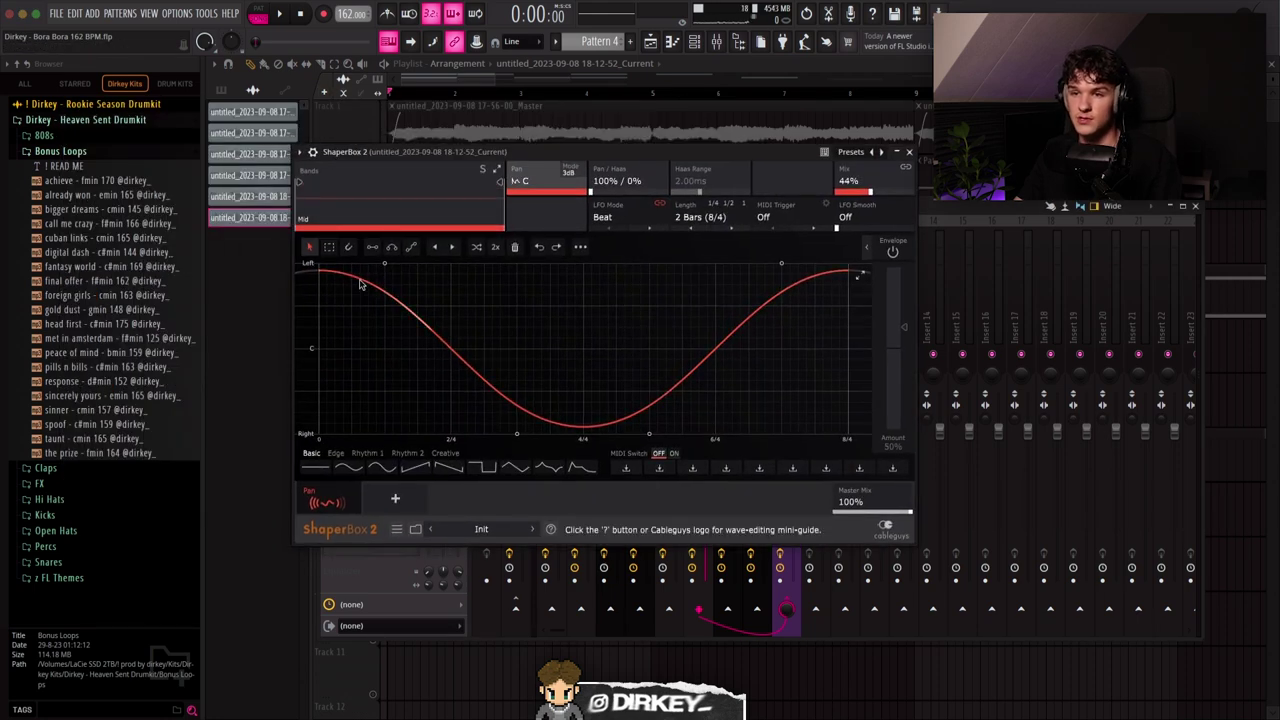
key("Escape")
Enlarge the window of the insert's last Fruity parametric EQ 2 vertically and examine its curve.
left_click(362, 372)
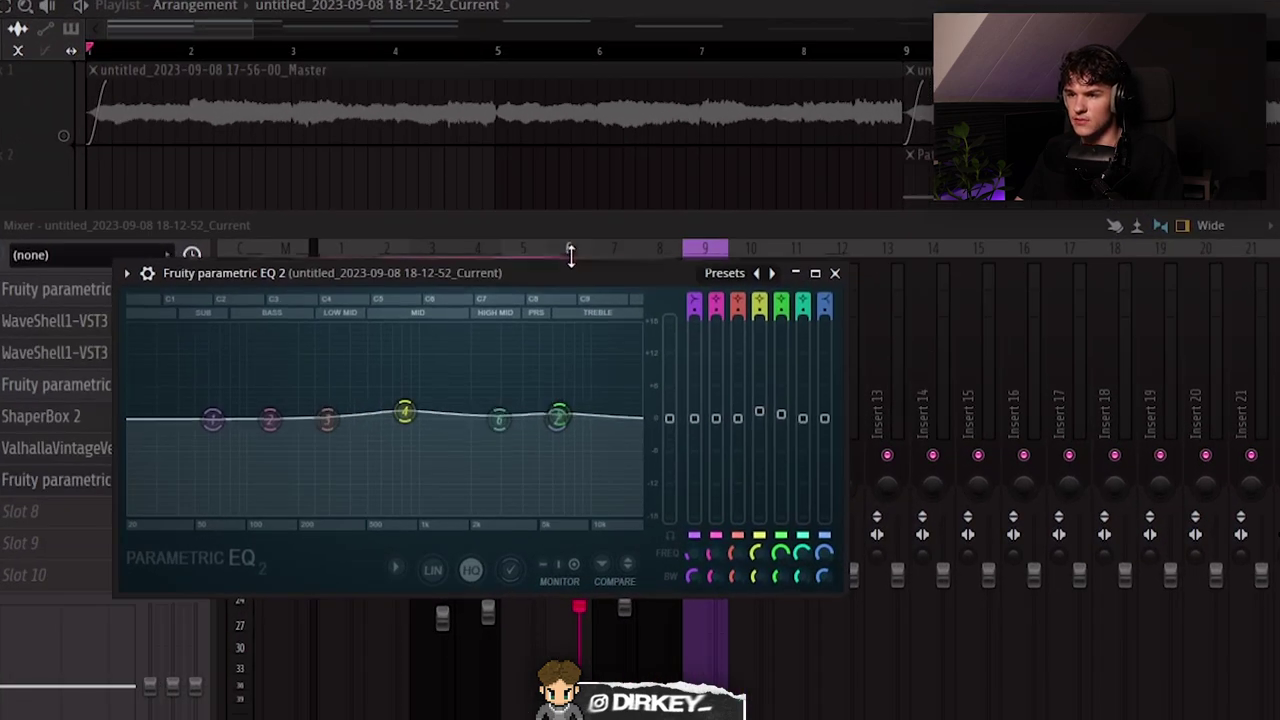
left_click_drag(692, 235, 692, 84)
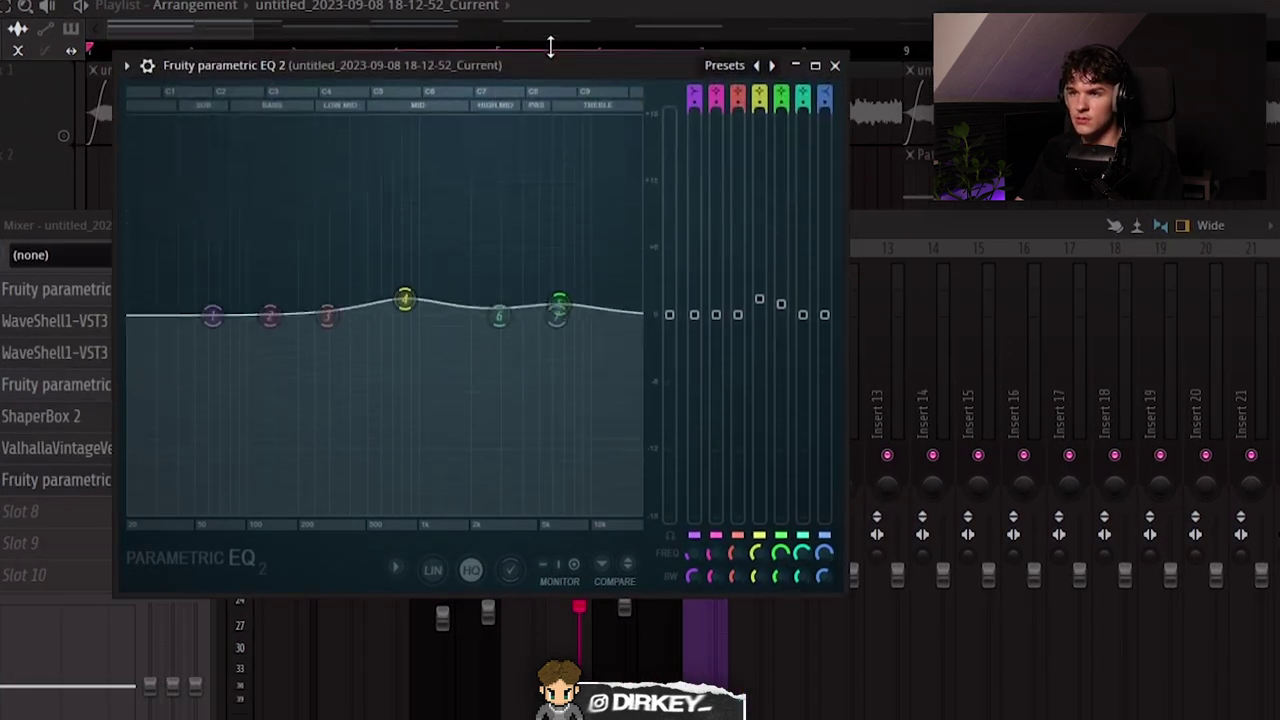
left_click_drag(548, 55, 474, 164)
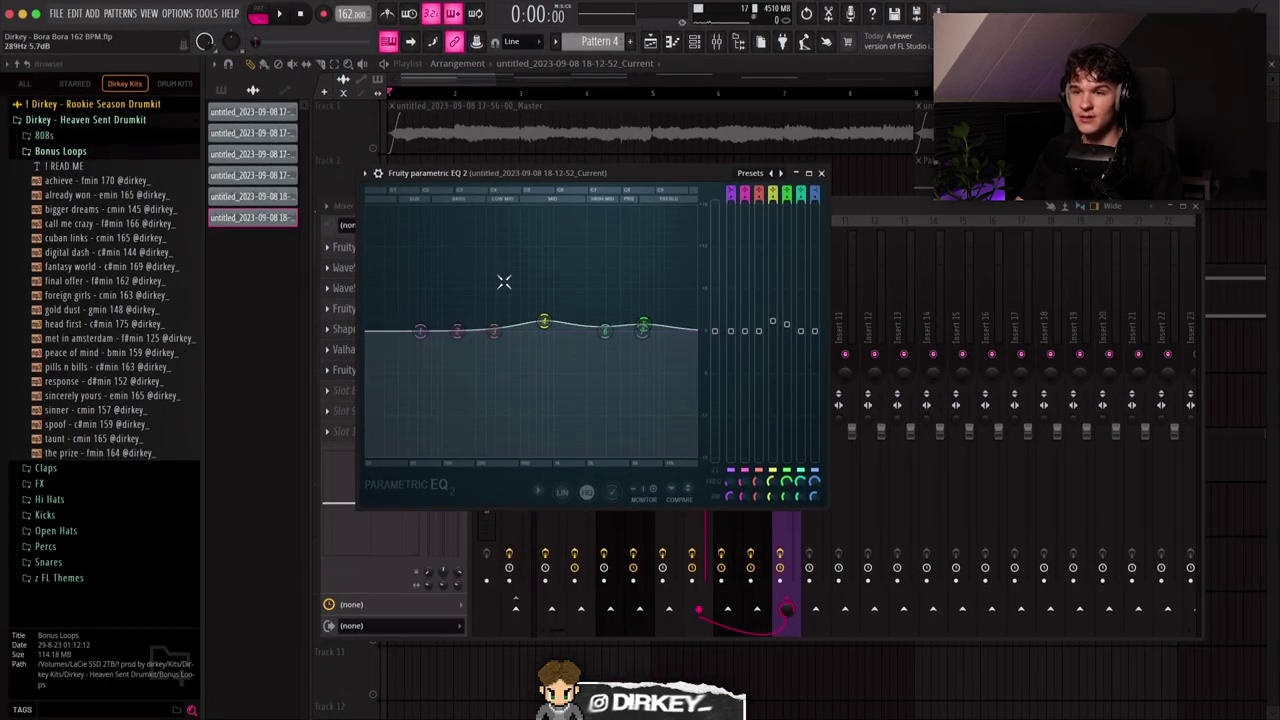
left_click_drag(614, 172, 639, 174)
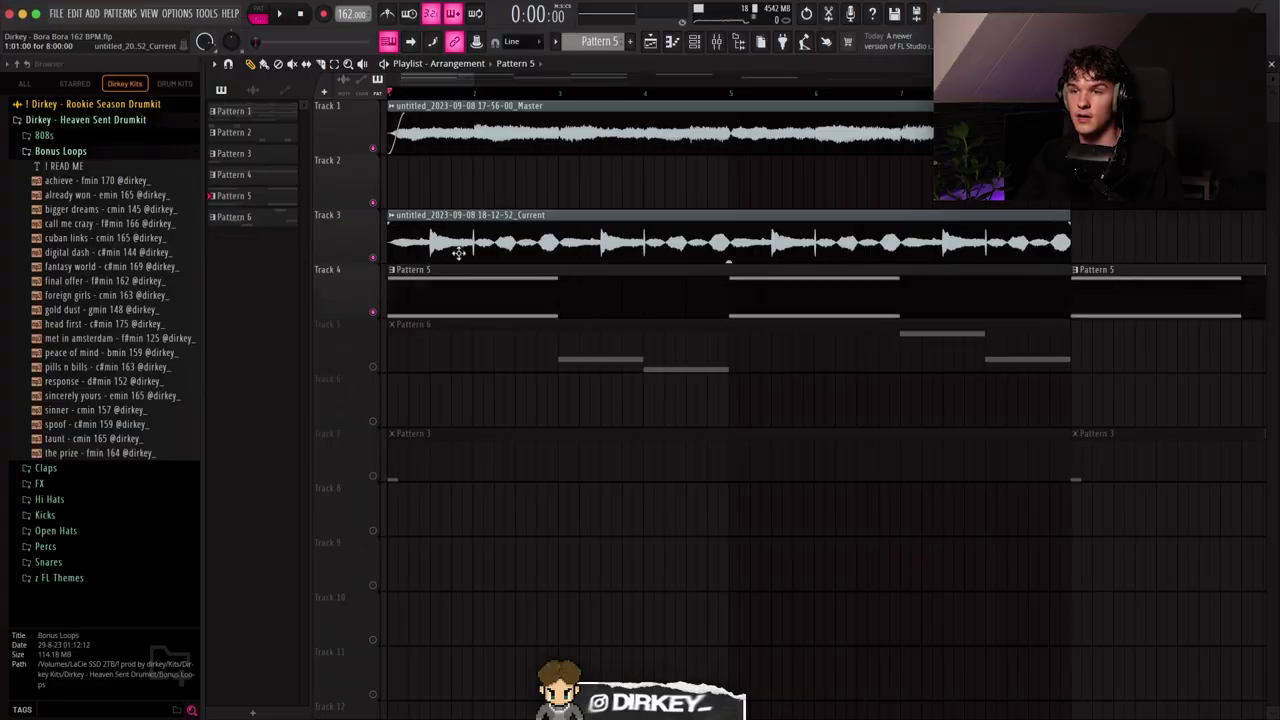
Select the Pattern 5 clip on Track 4 and open its Keyscape notes in the piano roll.
left_click(912, 230)
left_click_drag(474, 188, 538, 150)
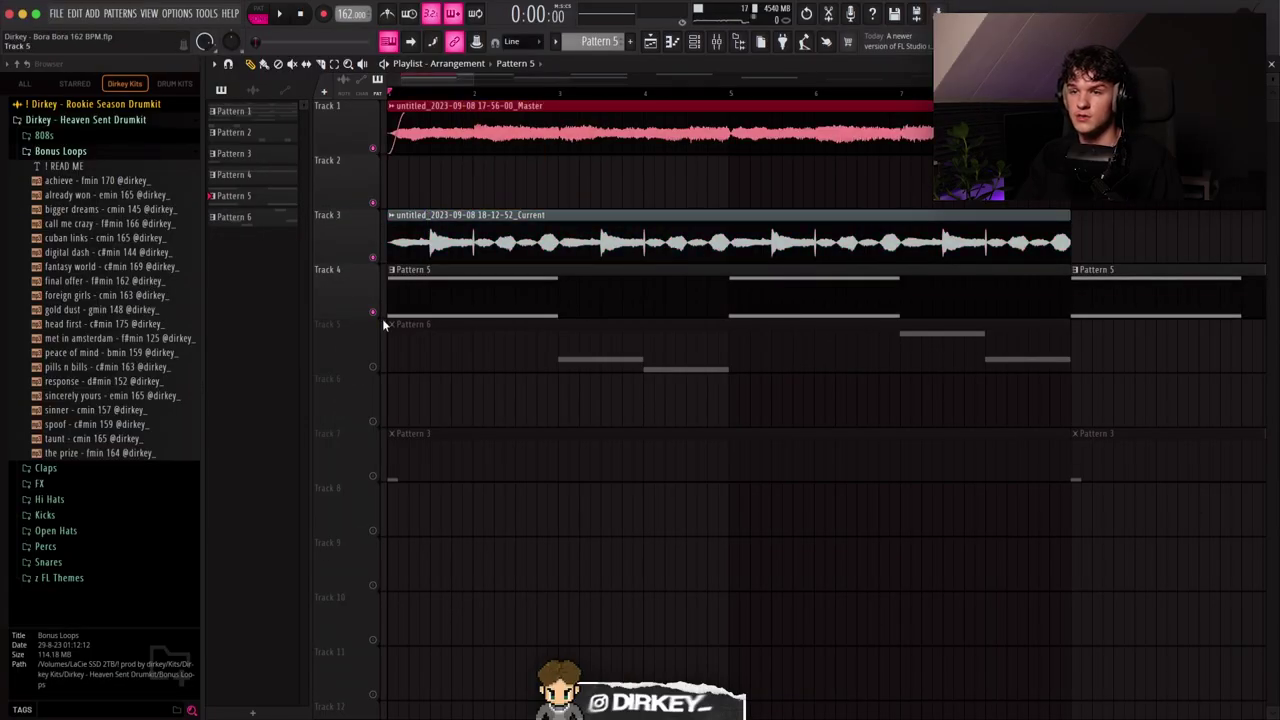
left_click(431, 290)
scroll(458, 98, "down", 1)
scroll(458, 98, "down", 2)
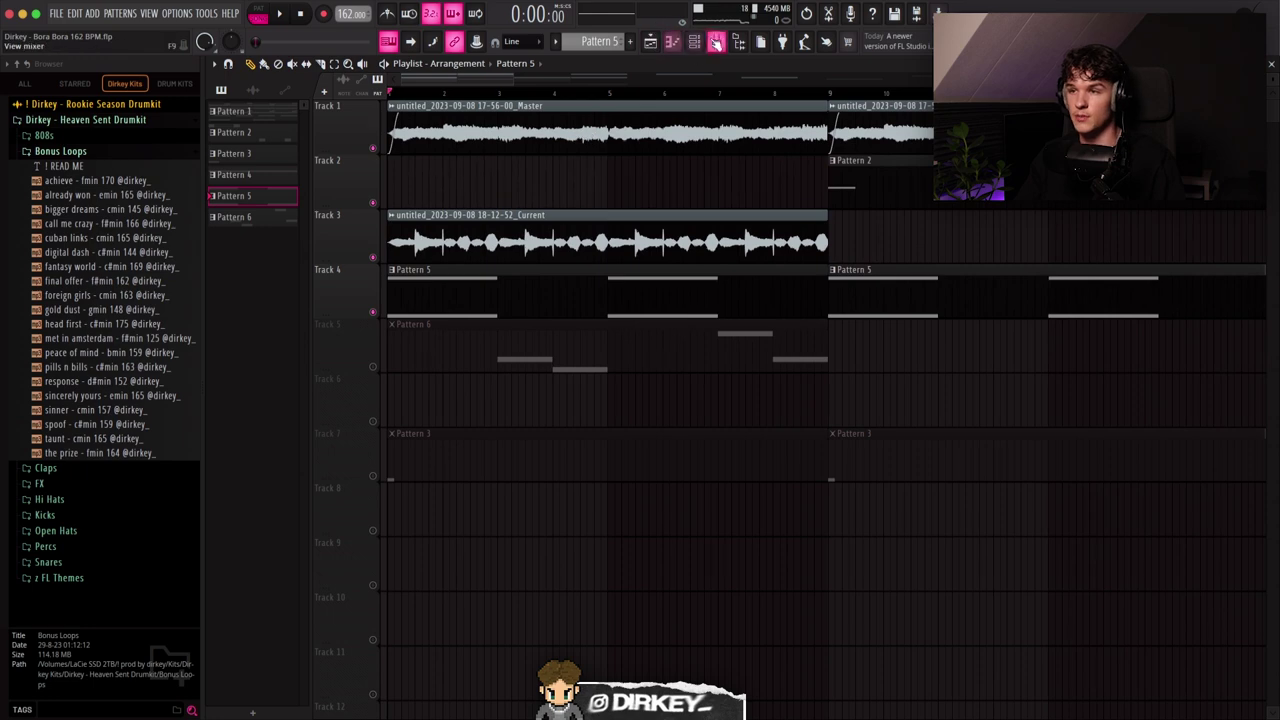
left_click(716, 41)
left_click_drag(400, 109, 504, 119)
key("Escape")
key("F7")
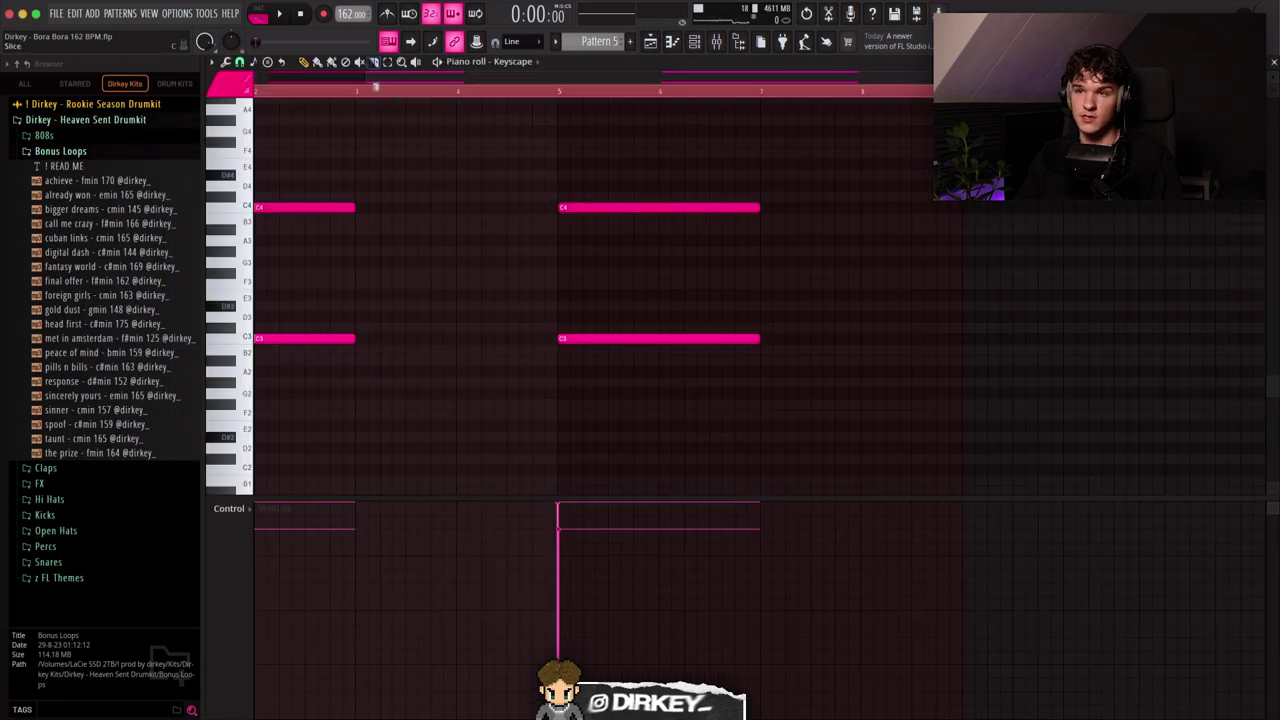
Select the two C4 notes of the Keyscape pattern and play the pattern.
scroll(376, 99, "up", 2)
left_click_drag(302, 193, 777, 241)
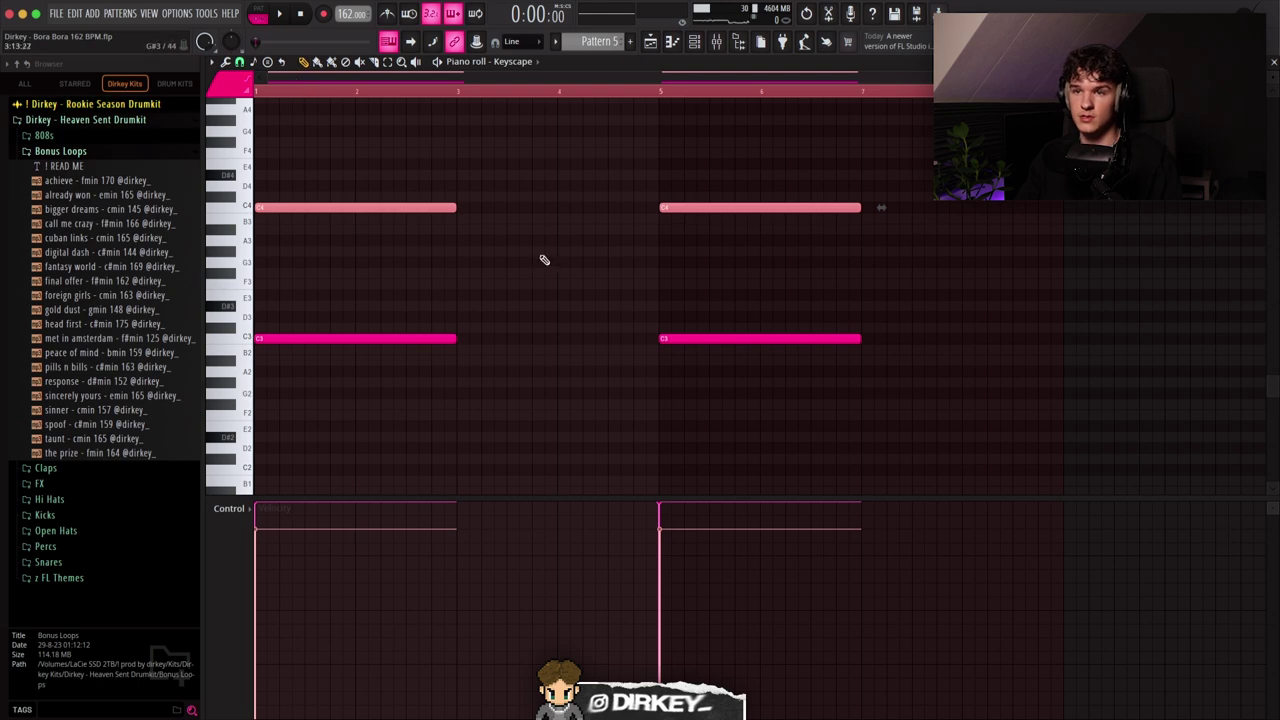
key("space")
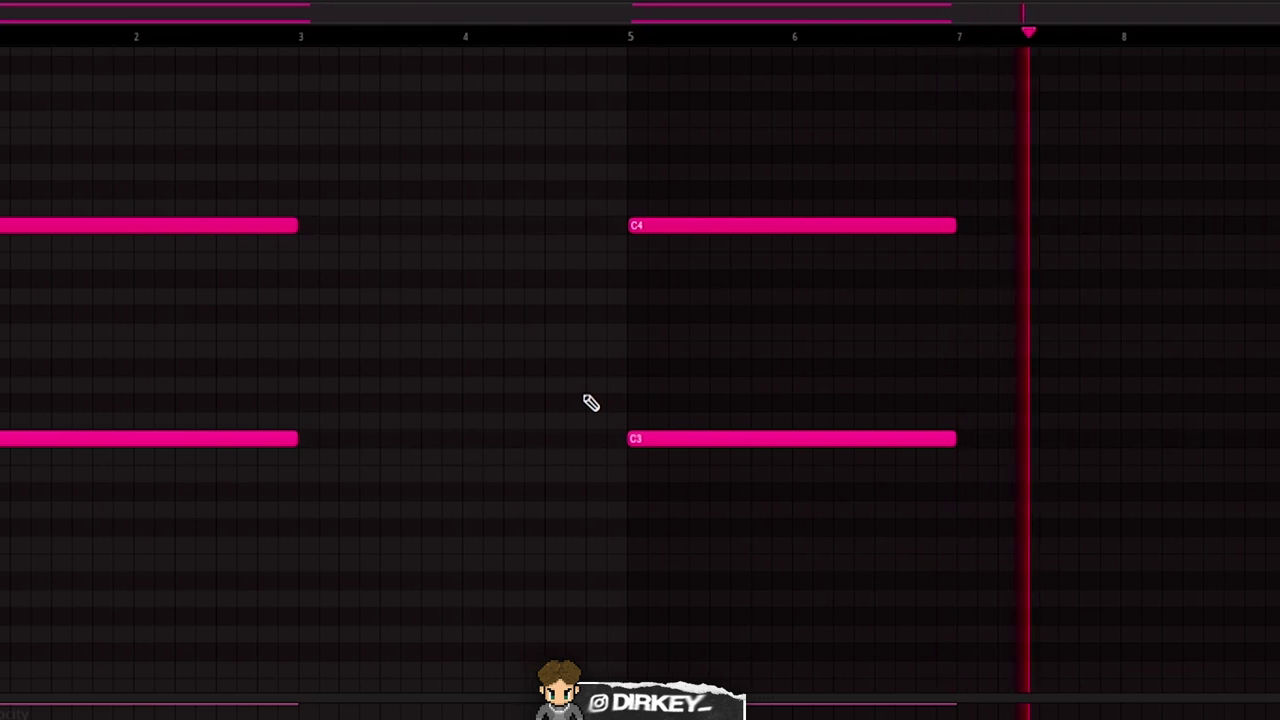
key("space")
Try the Keyscape pattern with only its upper C4 notes, taking out the lower C3 notes.
left_click_drag(296, 188, 816, 263)
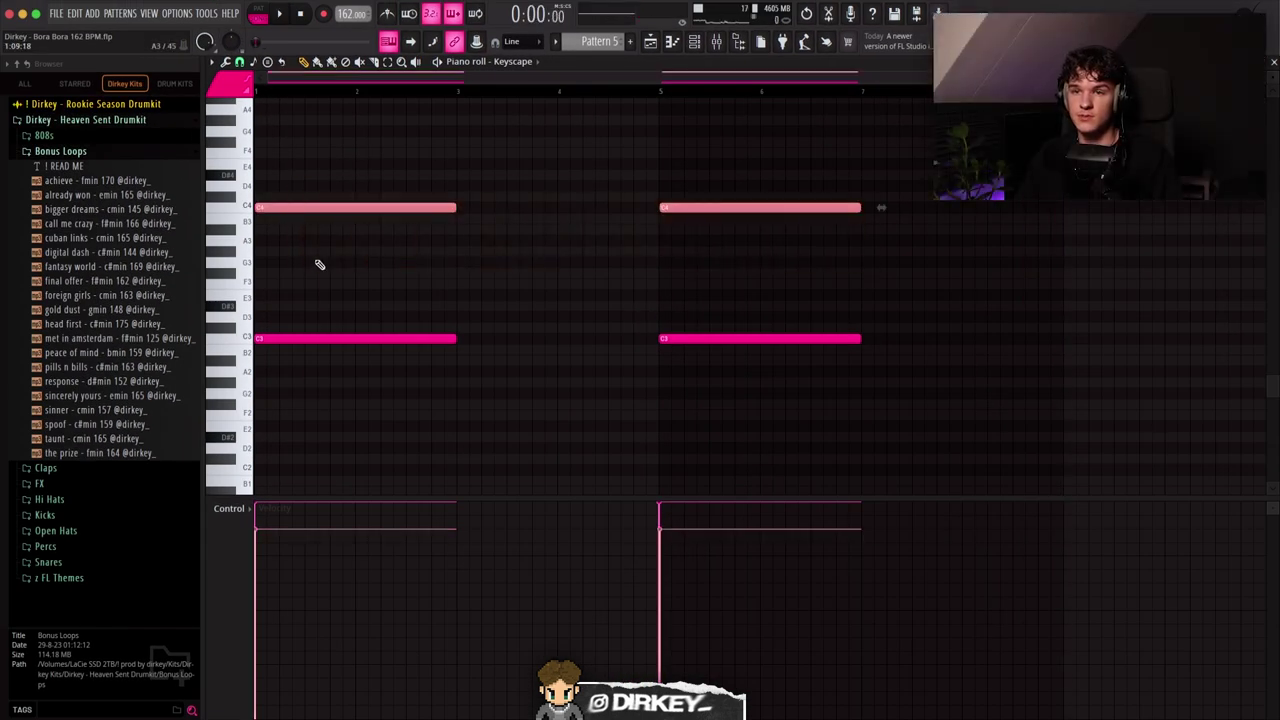
left_click_drag(286, 318, 824, 421)
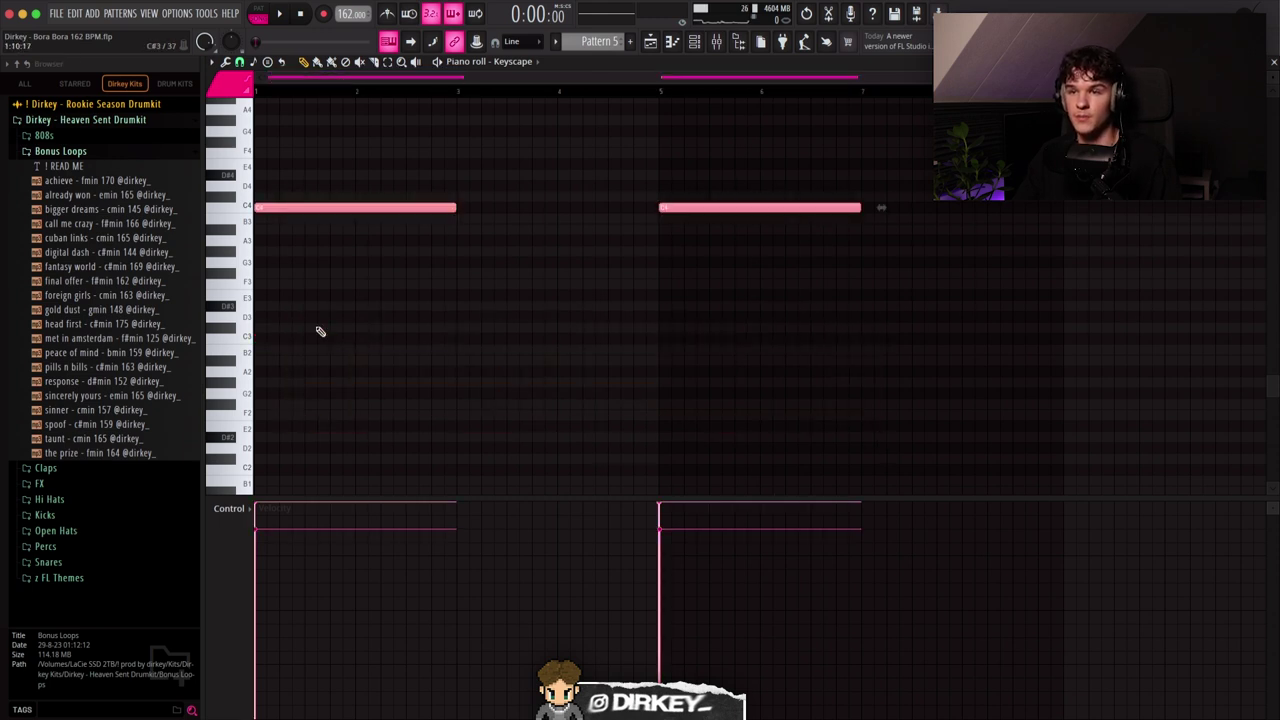
left_click_drag(337, 175, 730, 270)
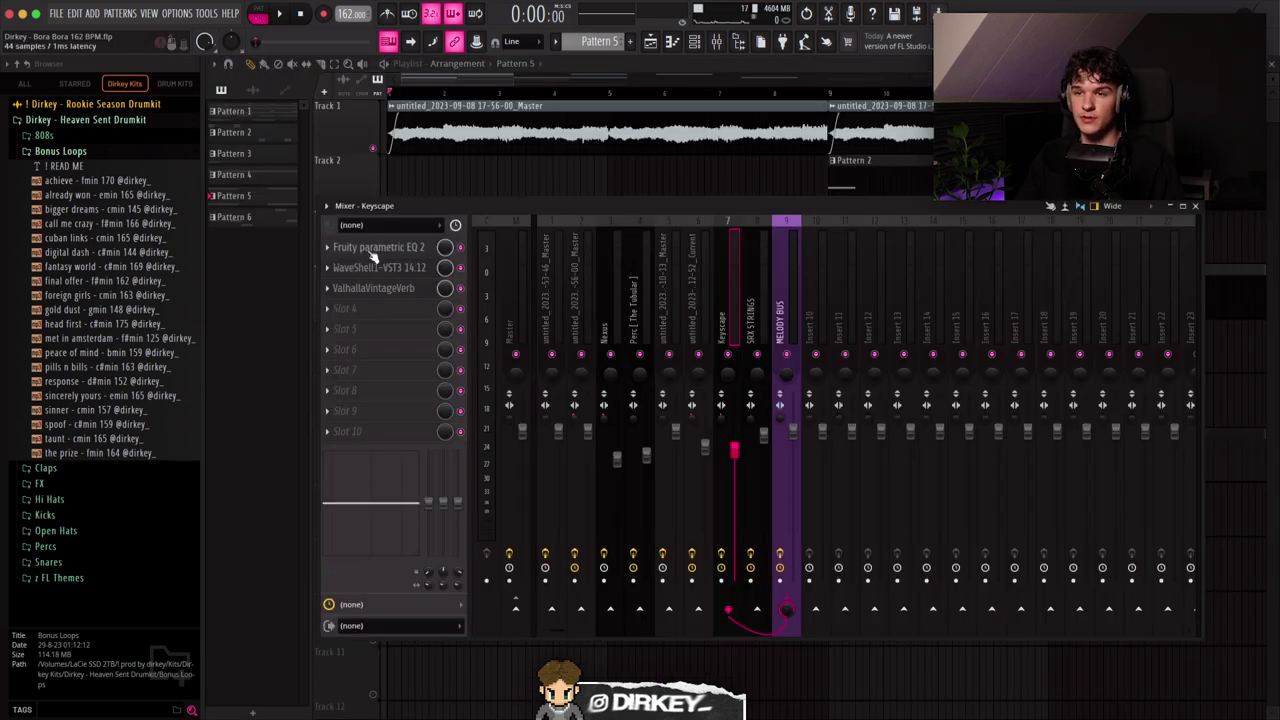
Review Fruity parametric EQ 2 and ValhallaVintageVerb on the Keyscape insert, and select the first Pattern 5 clip on Track 4.
left_click(372, 253)
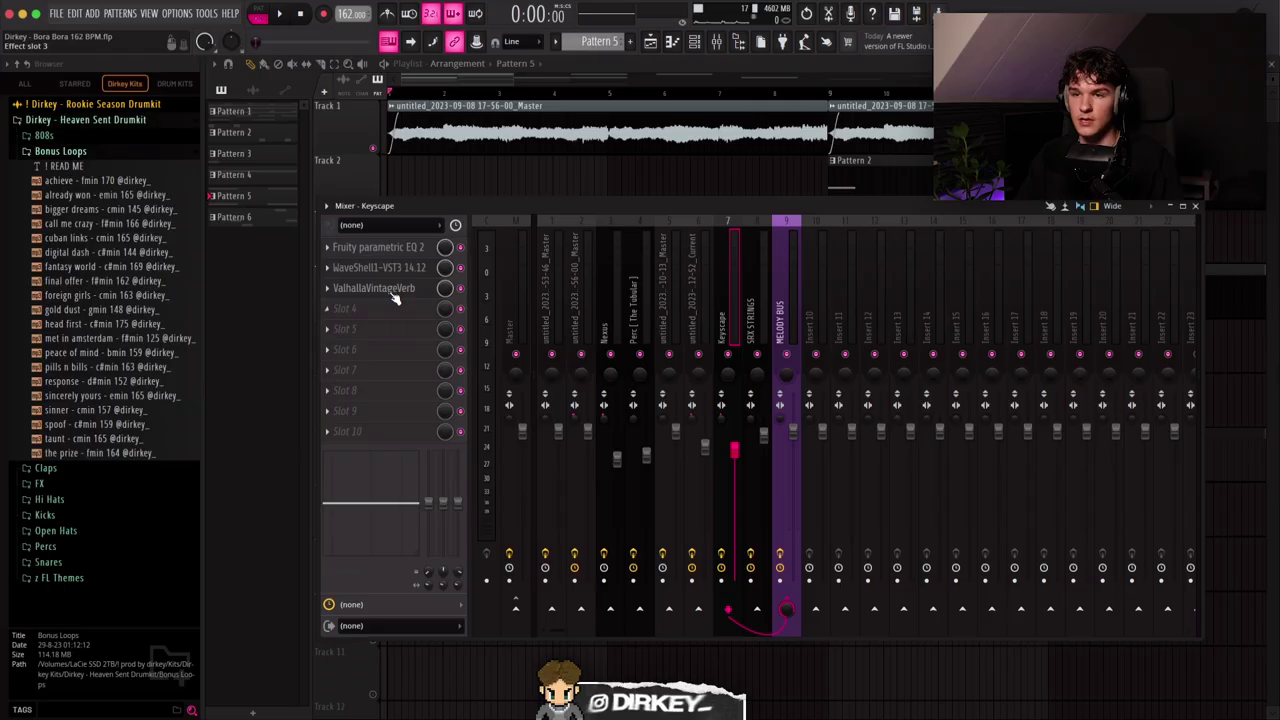
left_click(390, 291)
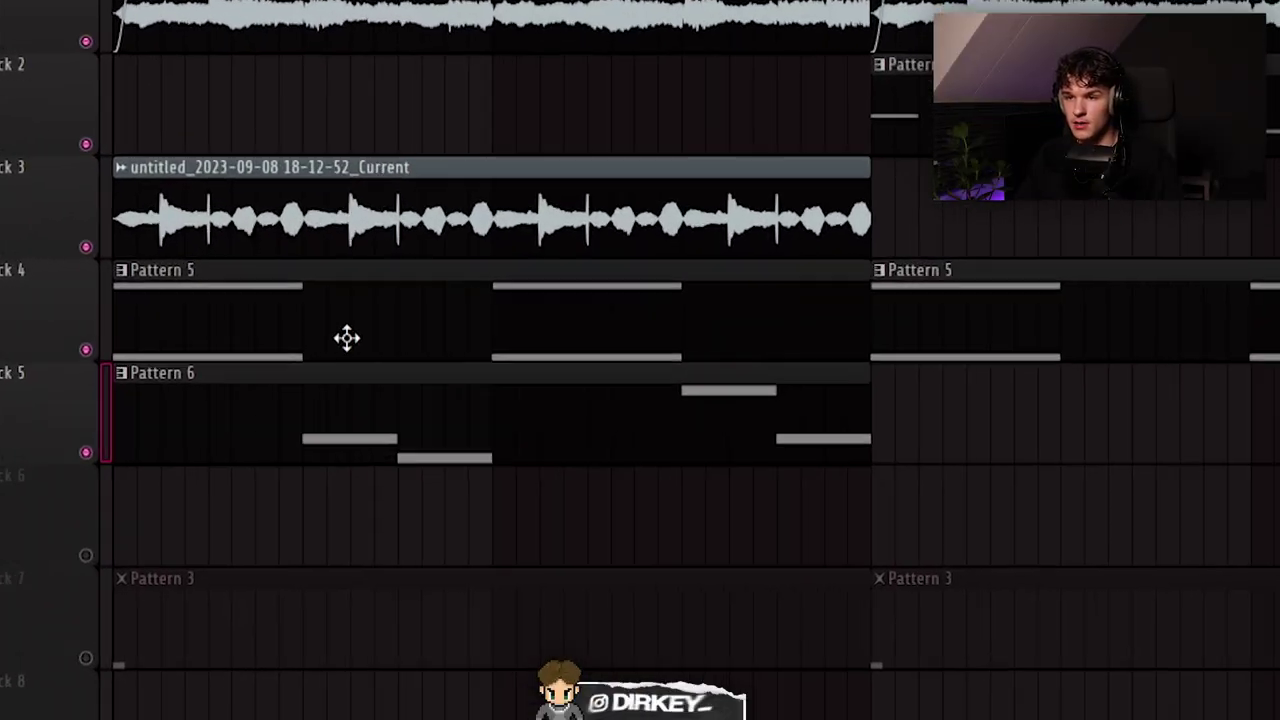
left_click(522, 306)
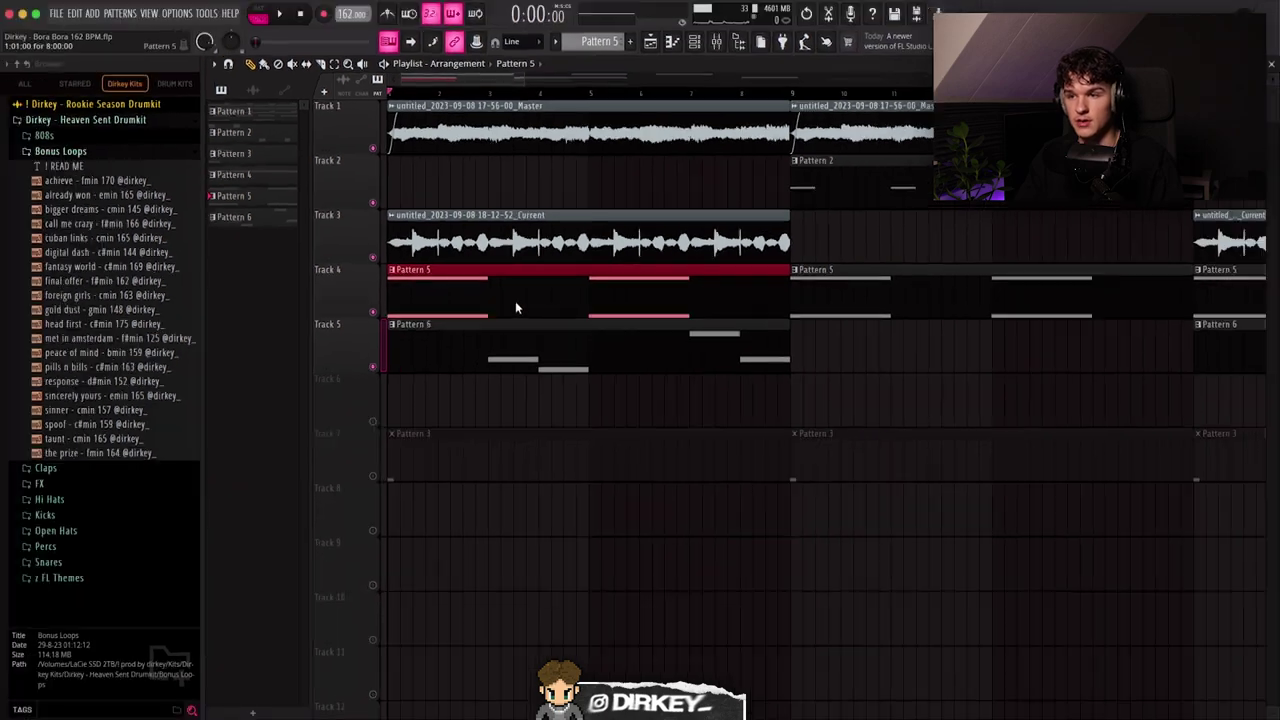
Open the SRX STRINGS channel's instrument to show its loaded patch, and close it again.
left_click(409, 499)
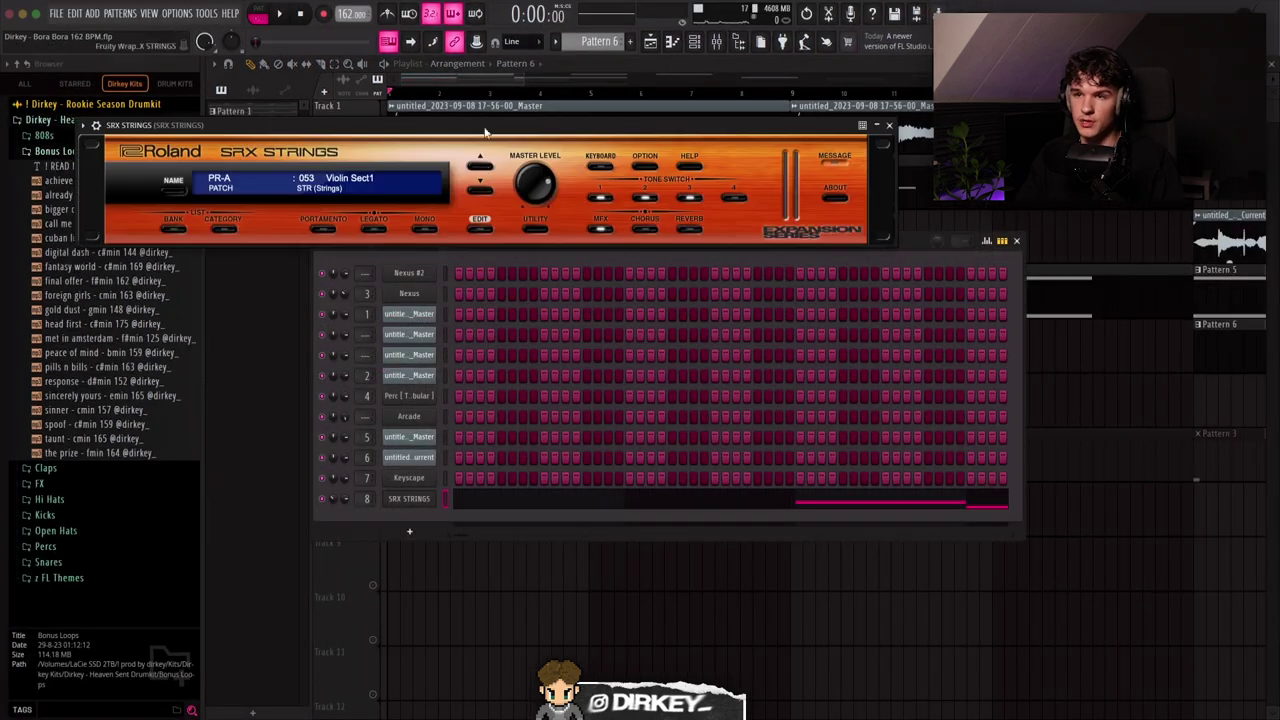
left_click_drag(400, 127, 488, 128)
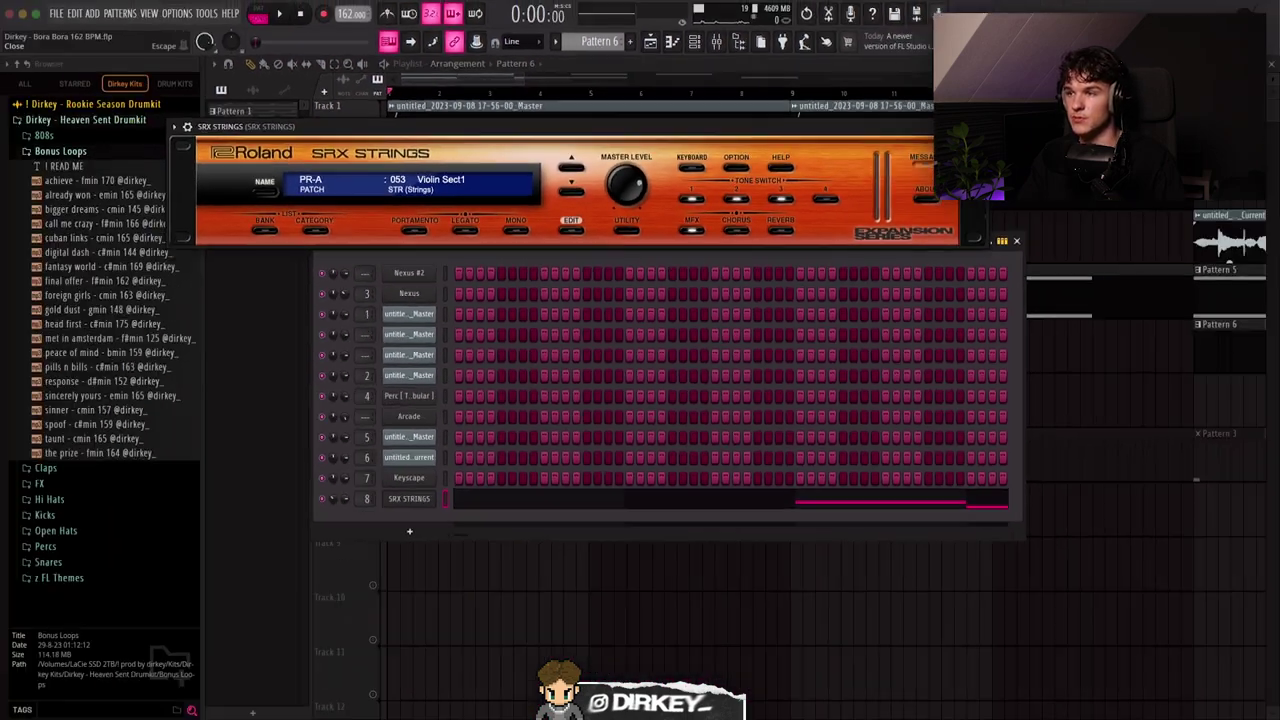
left_click(979, 127)
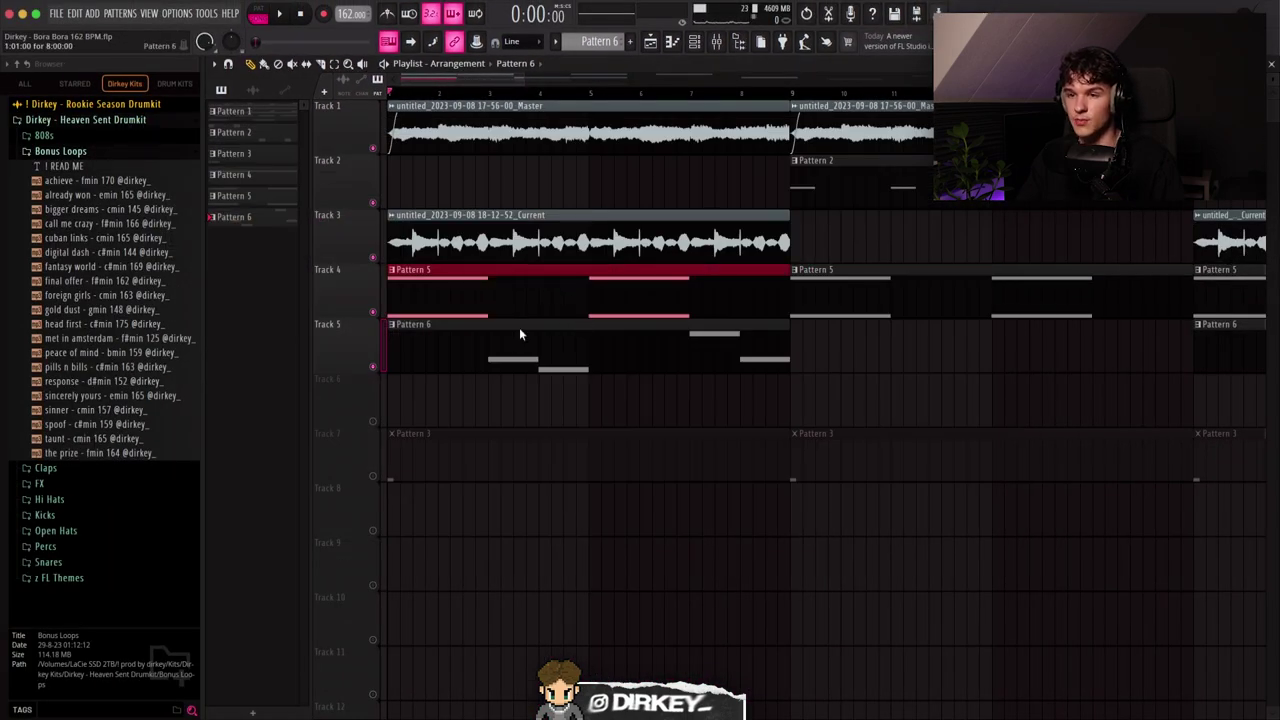
Open the Pattern 6 notes on Track 5 in the piano roll, play them, and single out the first G6 and F6 notes.
double_click(490, 326)
key("super+d")
key("space")
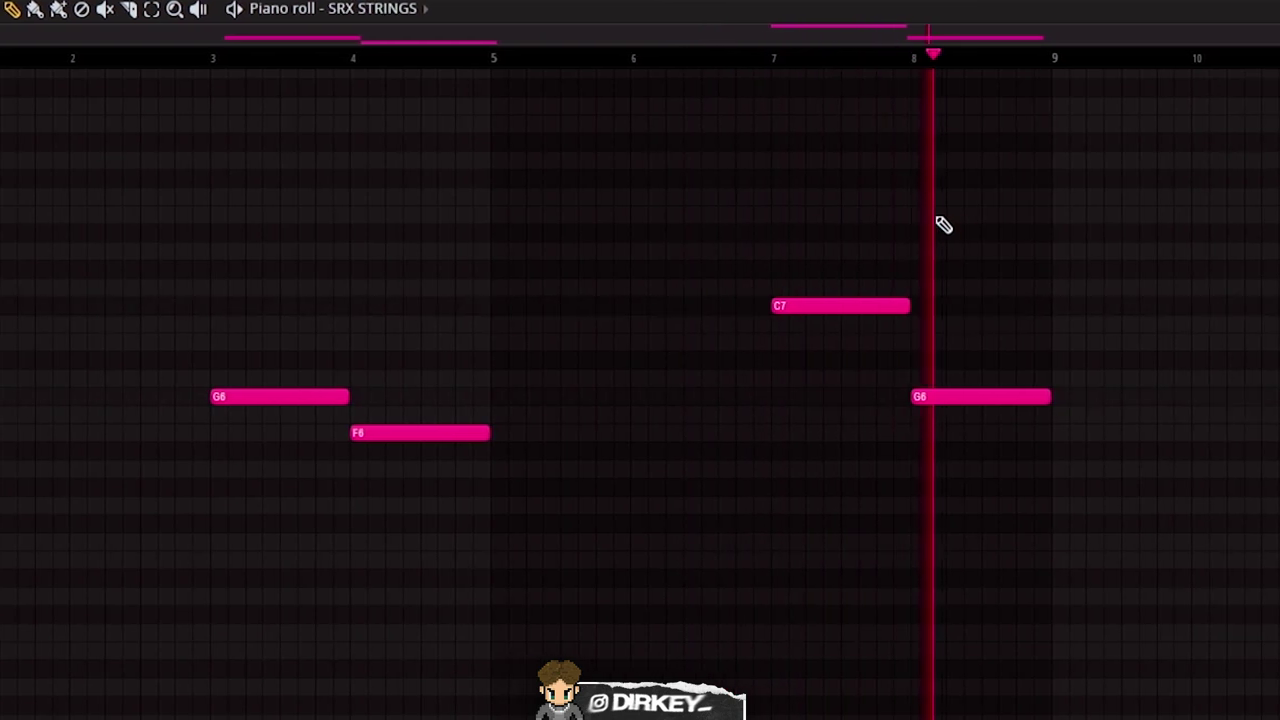
key("space")
left_click_drag(241, 336, 518, 477)
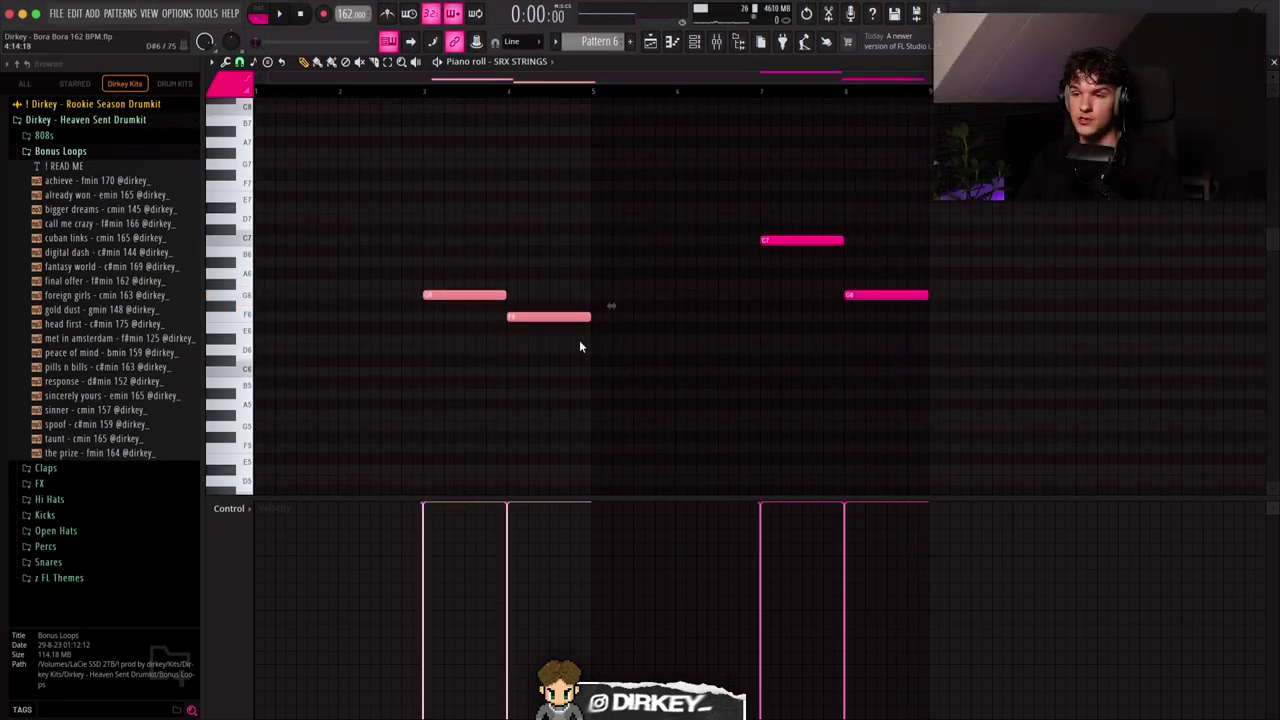
left_click_drag(483, 245, 437, 309)
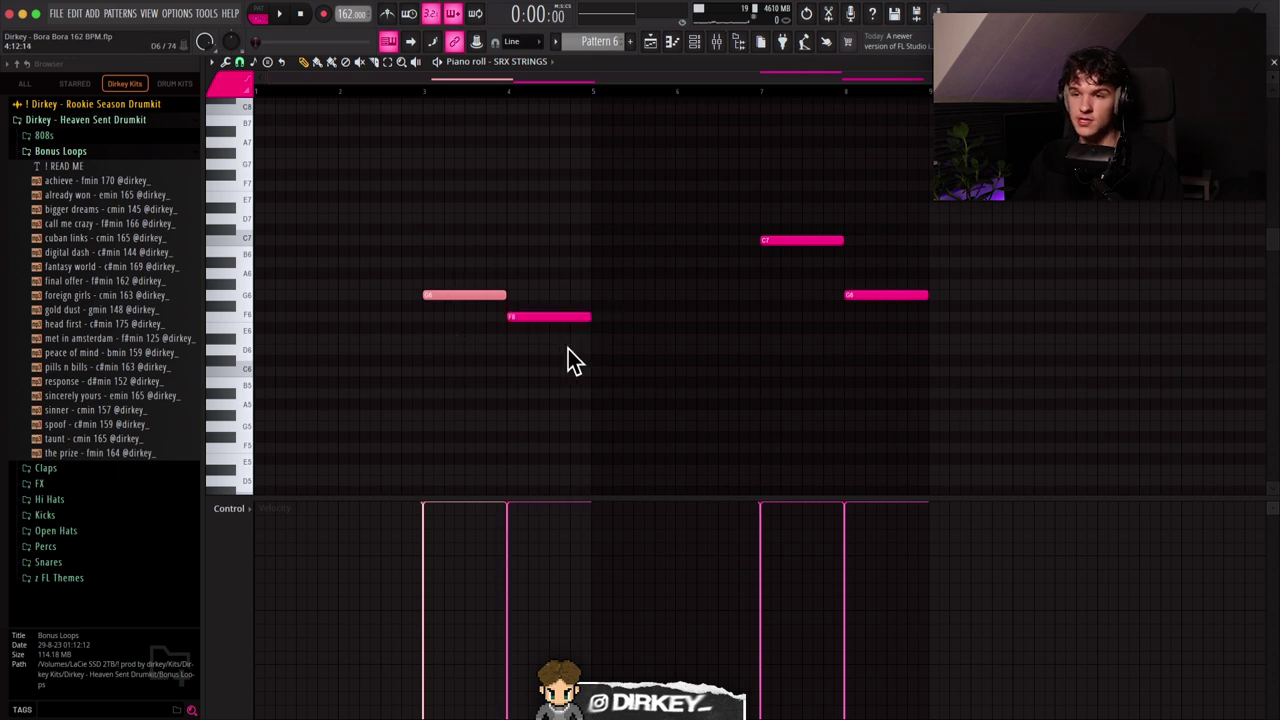
left_click_drag(568, 349, 511, 303)
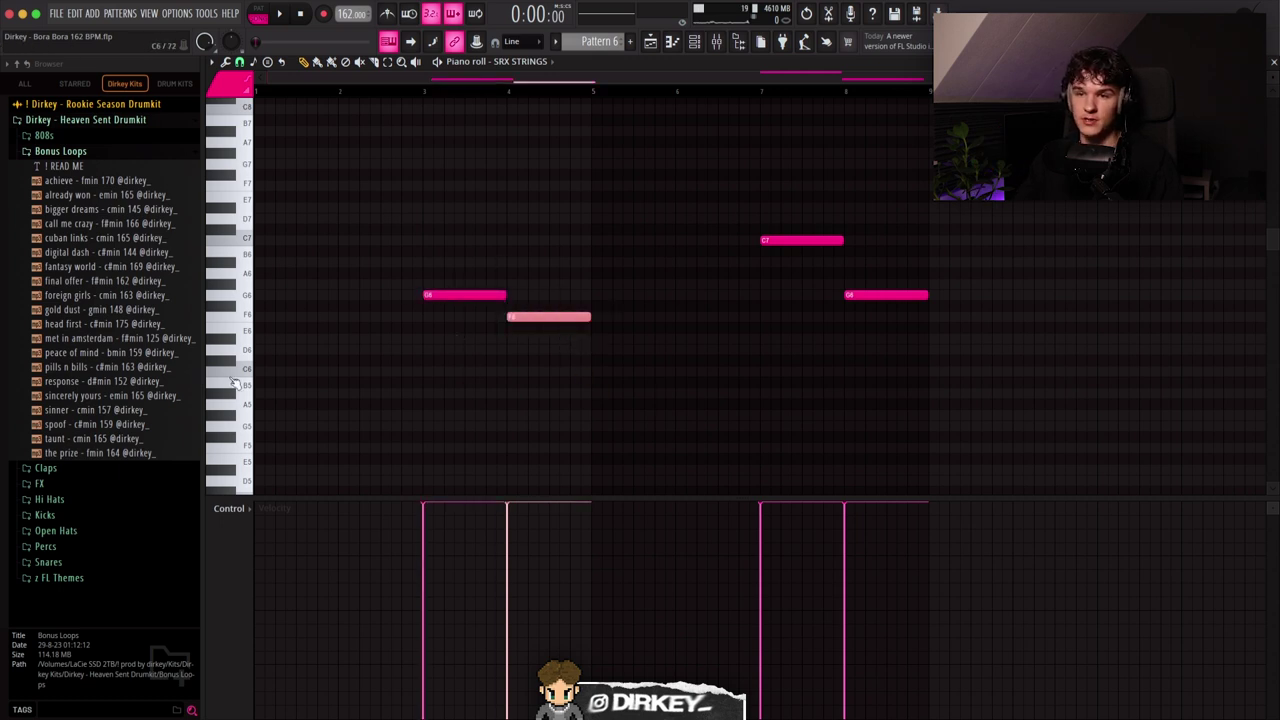
Try repeating the G6 and F6 notes from bar 8 of the SRX STRINGS pattern.
left_click_drag(477, 293, 888, 296)
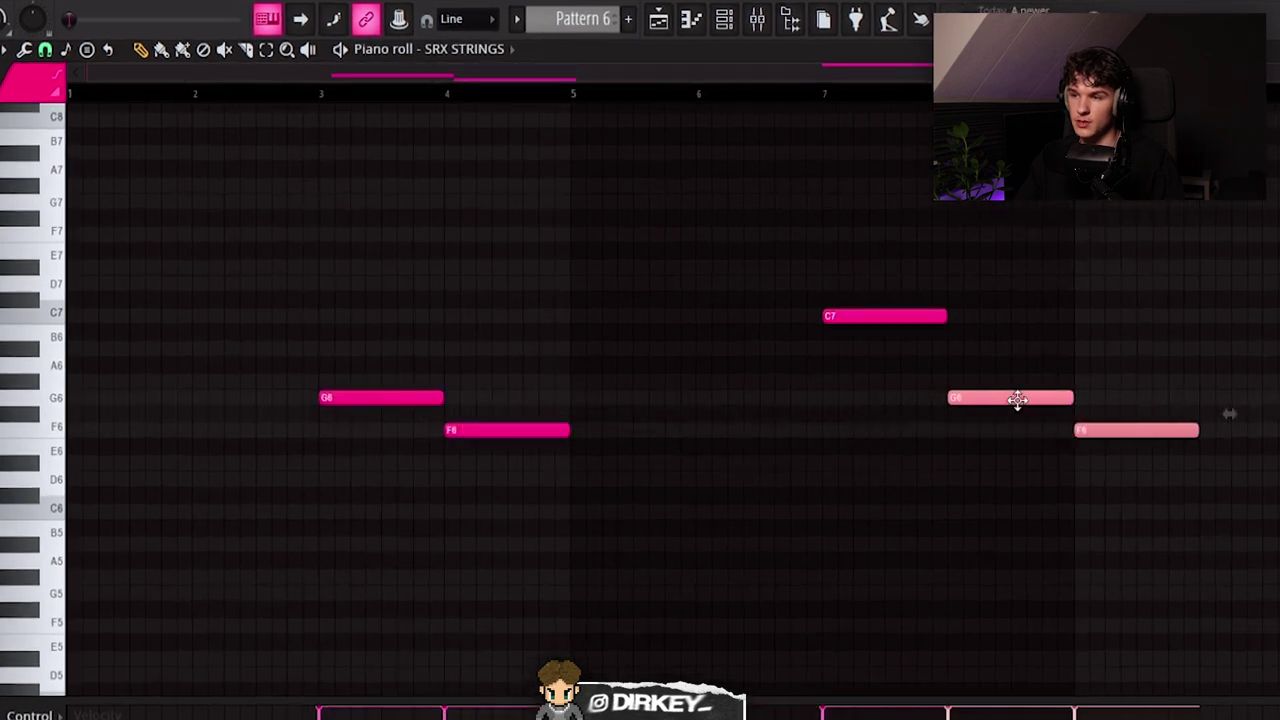
key("Delete")
left_click_drag(345, 393, 470, 393)
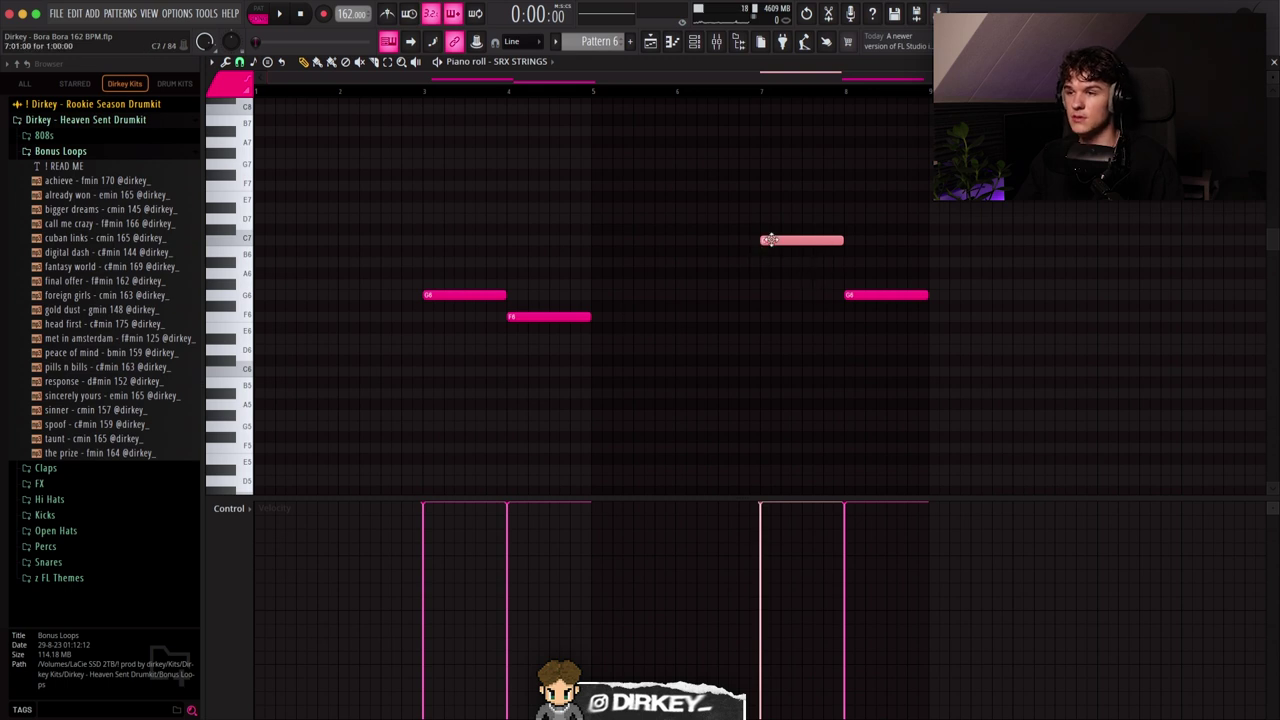
Select the opening G6 and F6 notes as one pair and the closing C7 and G6 notes as another.
left_click_drag(457, 298, 601, 345)
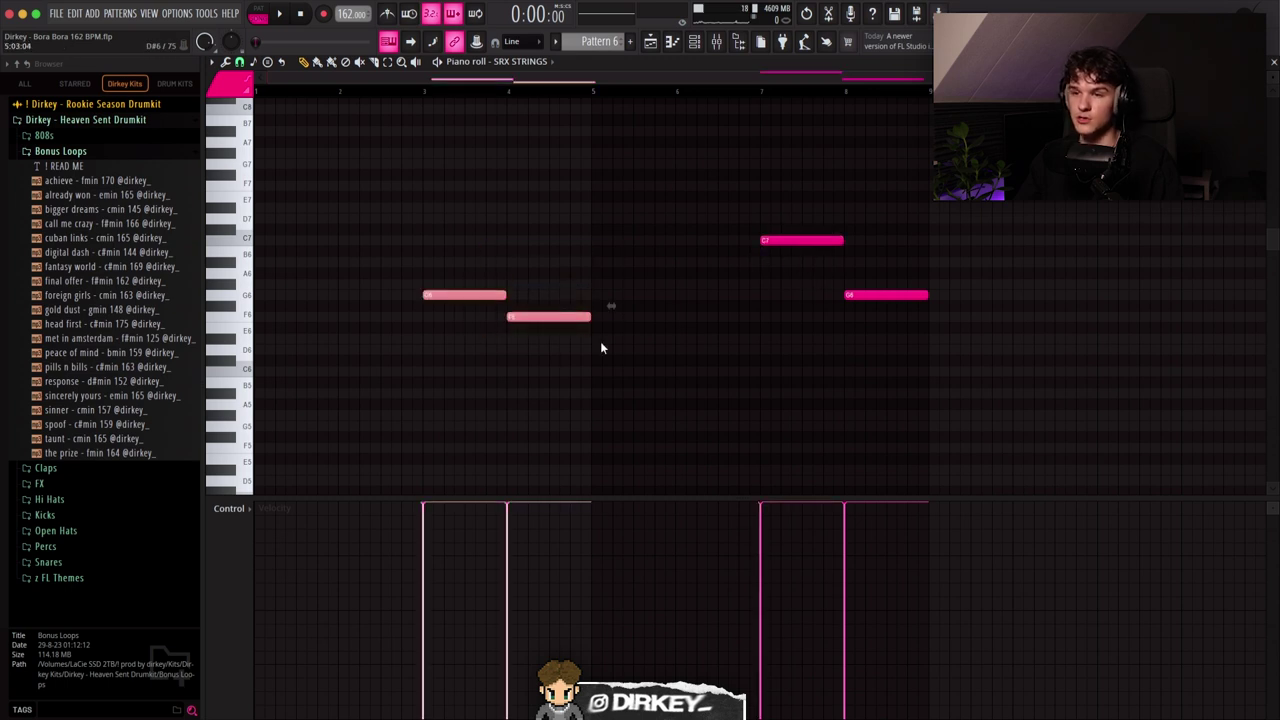
left_click_drag(752, 203, 892, 311)
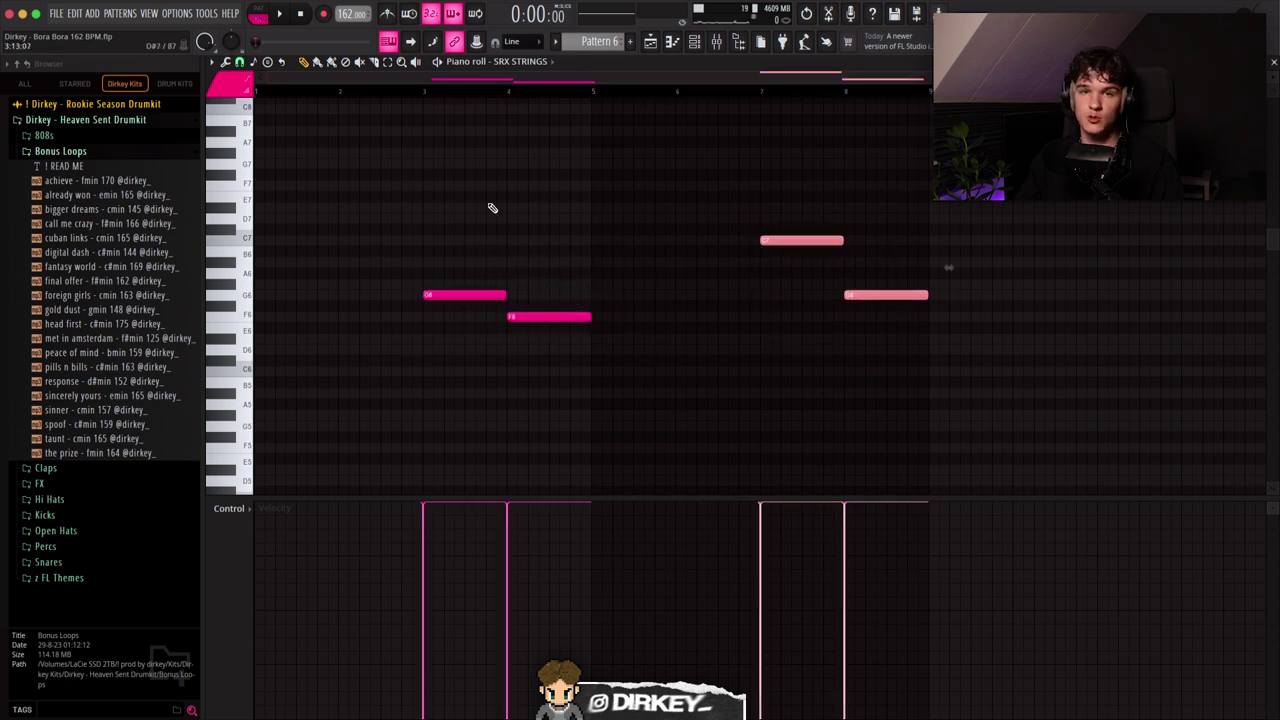
Review Fruity parametric EQ 2 and ValhallaVintageVerb on the SRX STRINGS mixer insert.
left_click(716, 41)
left_click(409, 235)
mouse_move(517, 179)
left_mouse_down()
mouse_move(529, 184)
mouse_move(506, 184)
left_mouse_up()
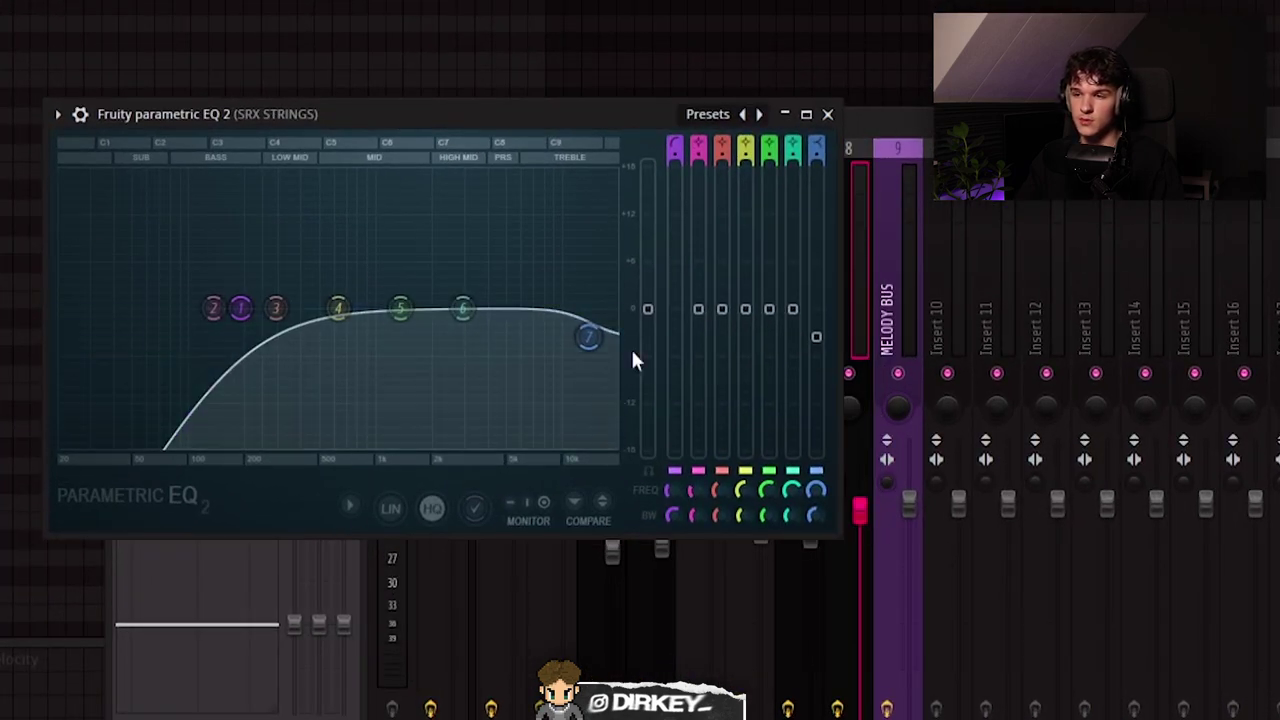
left_click(827, 113)
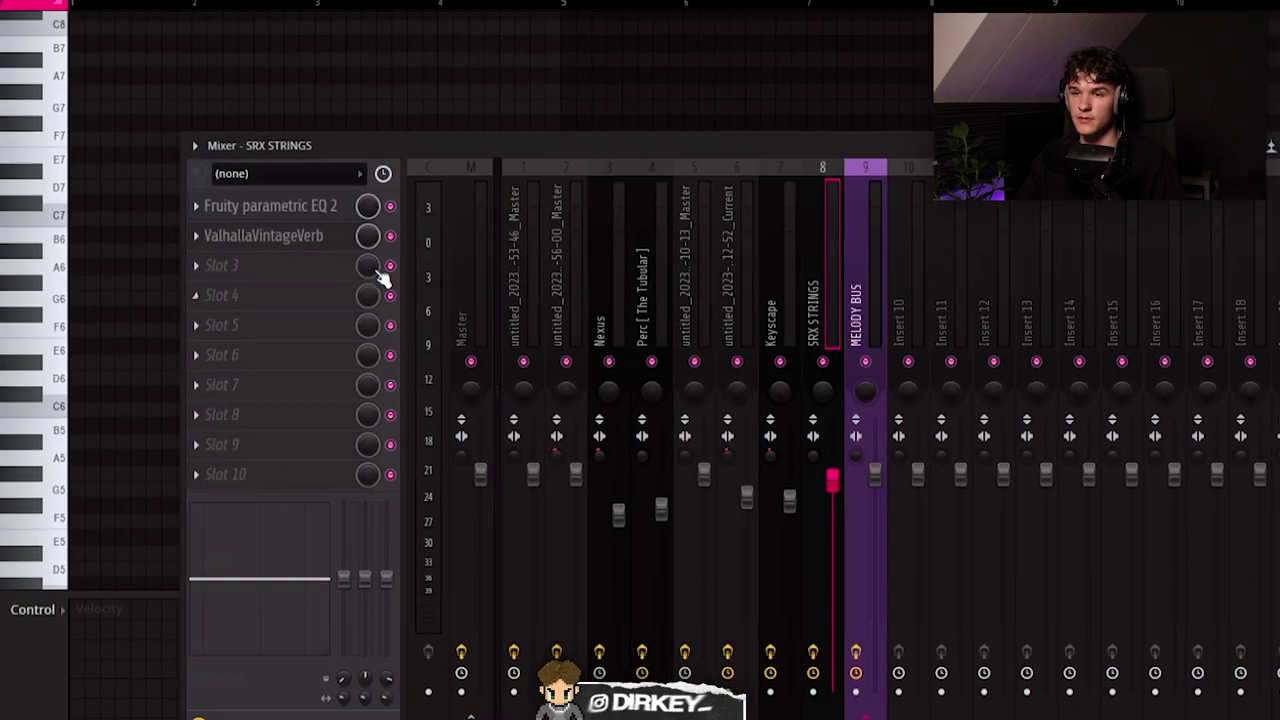
left_click(263, 235)
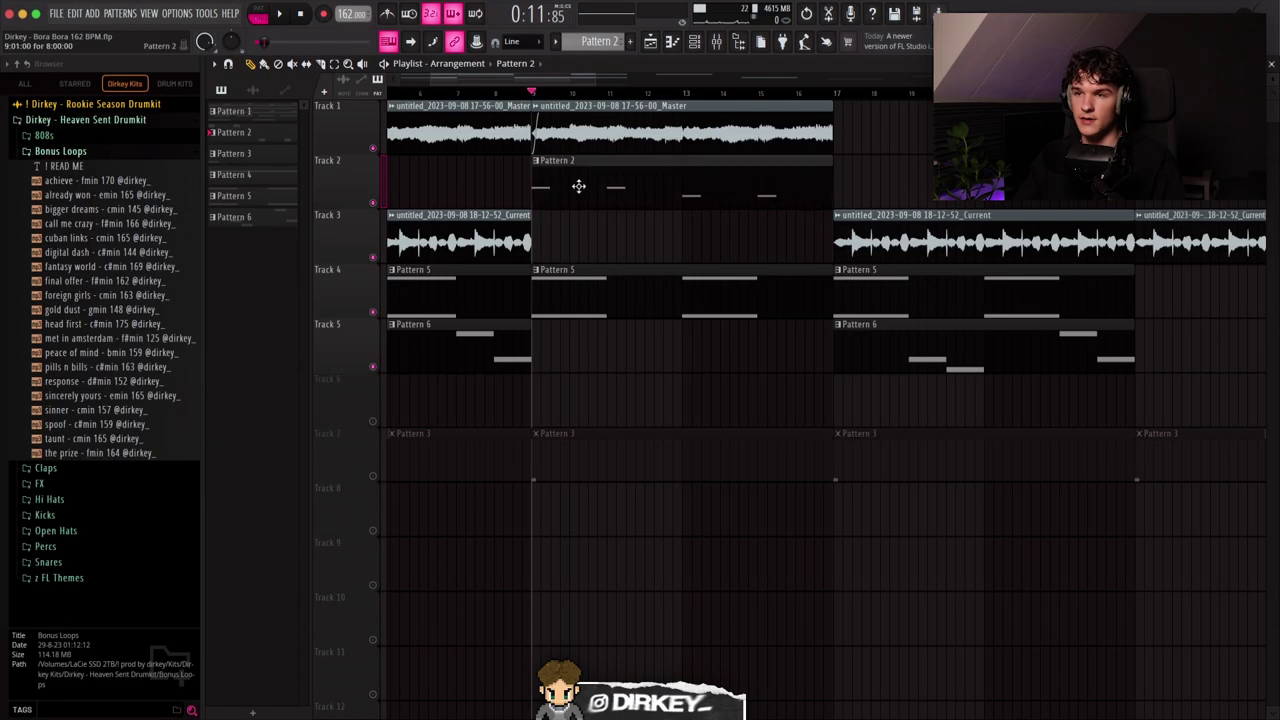
Open the Pattern 2 notes from Track 2 and inspect the preset loaded in the Nexus channel.
double_click(577, 186)
scroll(495, 165, "down", 2)
key("F6")
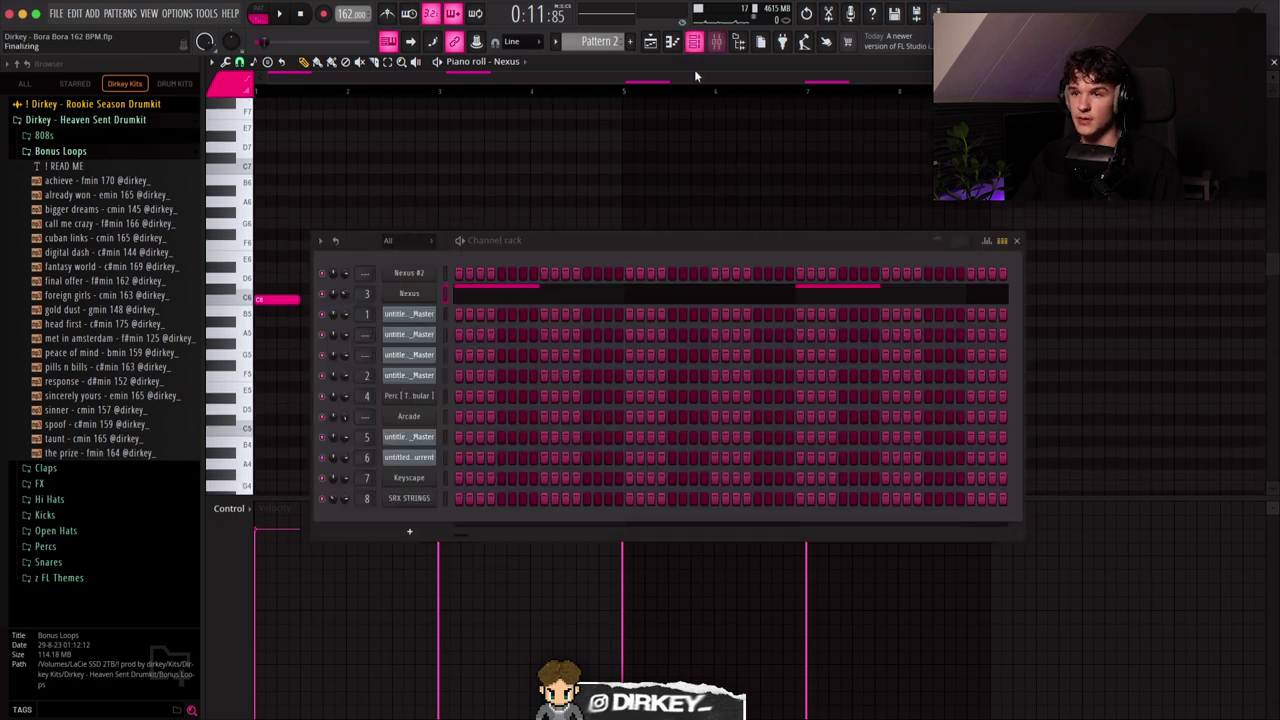
left_click(405, 296)
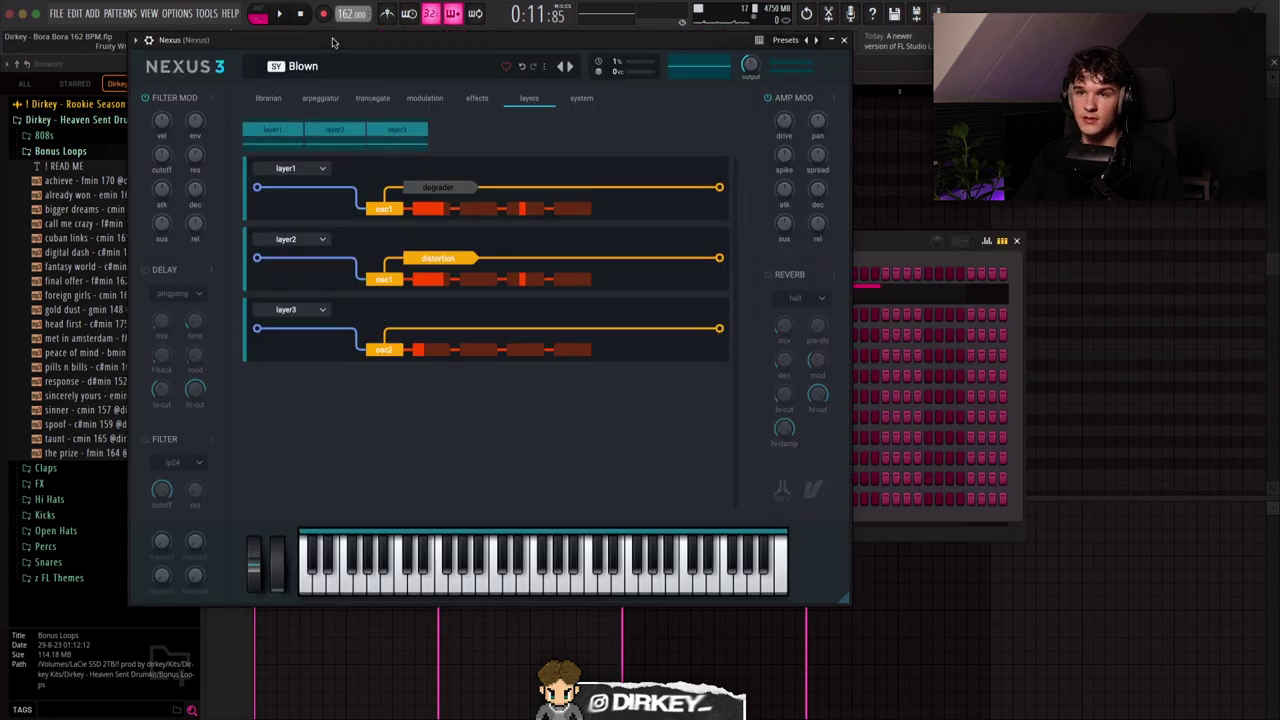
left_click_drag(333, 42, 430, 120)
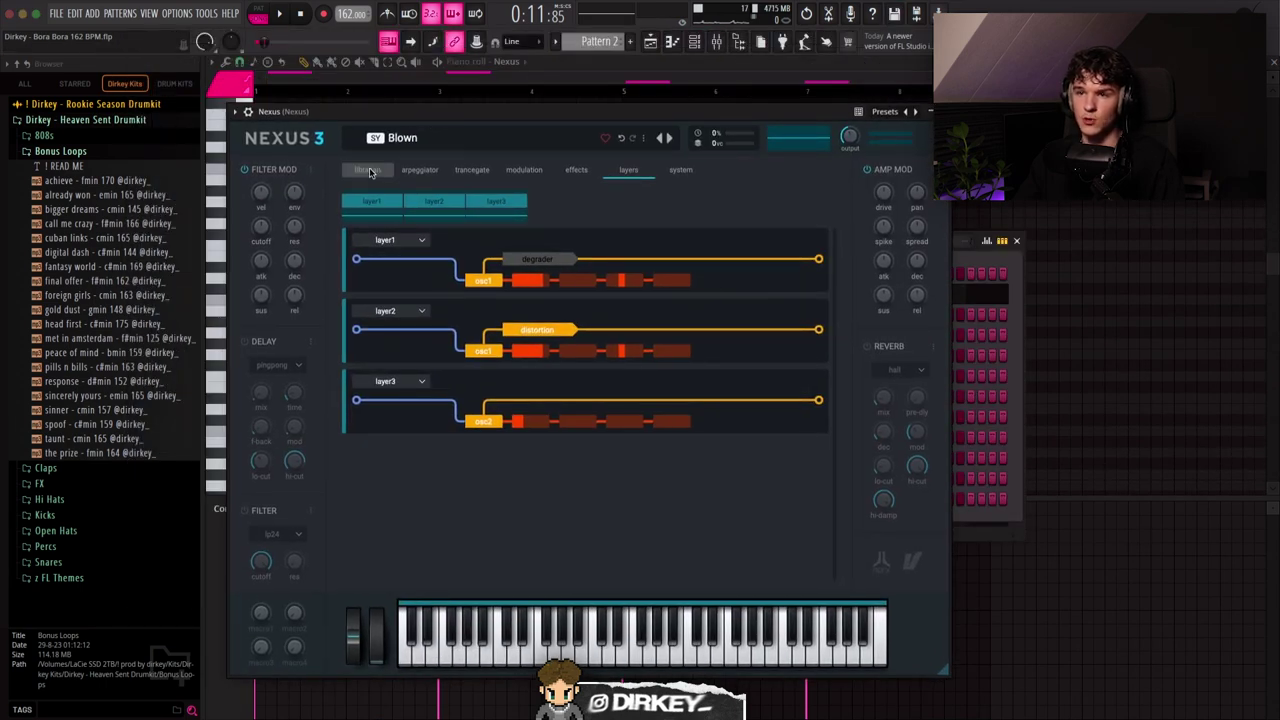
left_click(929, 111)
left_click_drag(559, 235, 602, 235)
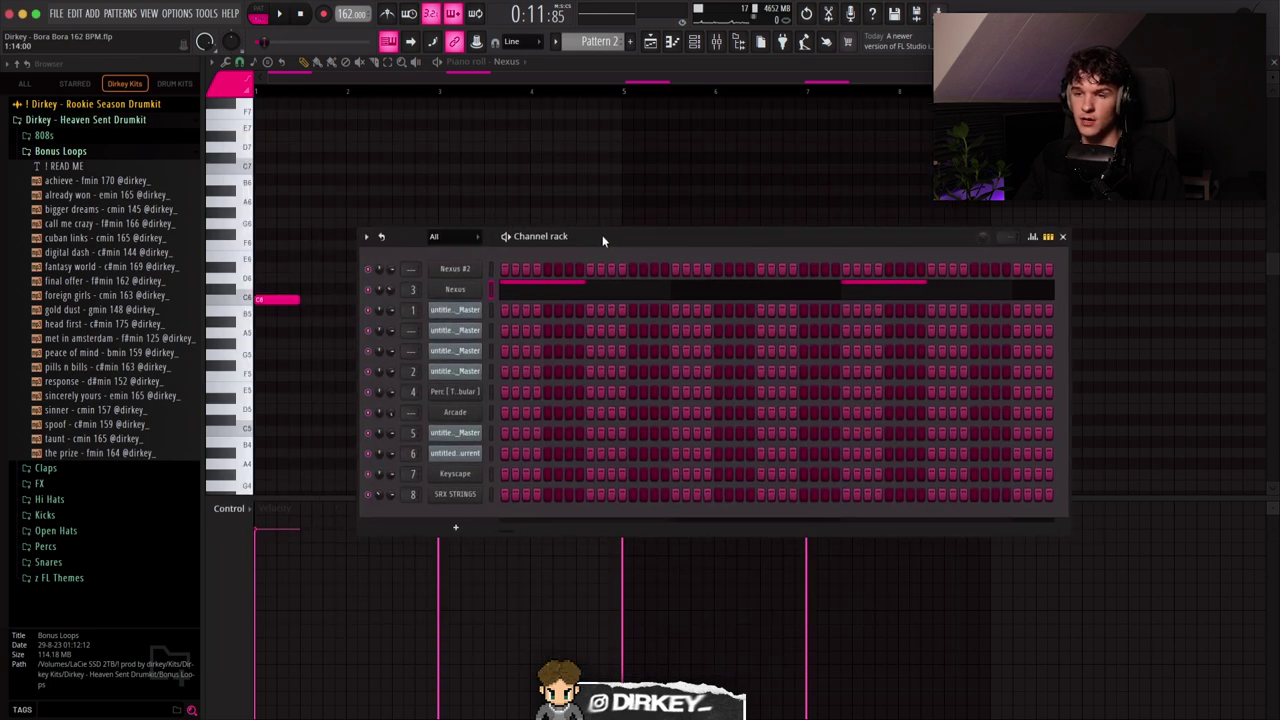
Play the Nexus notes of Pattern 2 in the piano roll and select the two C6 notes.
key("F6")
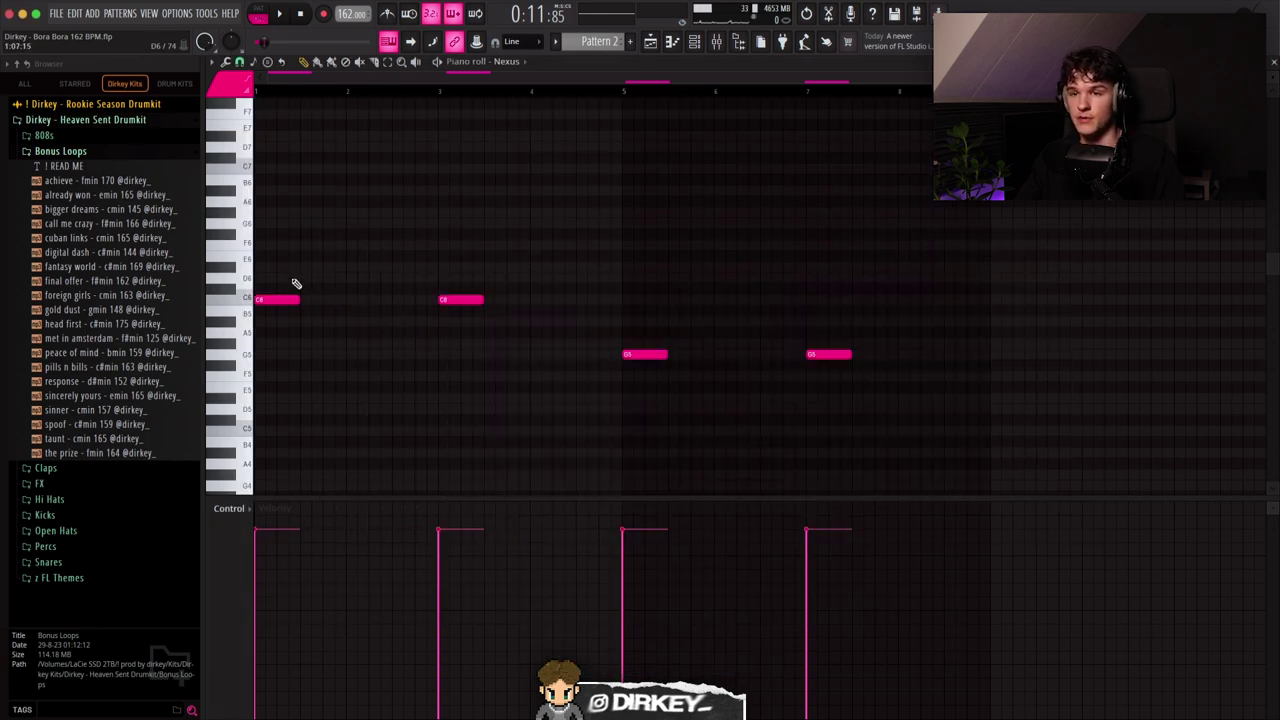
scroll(387, 100, "down", 2)
key("space")
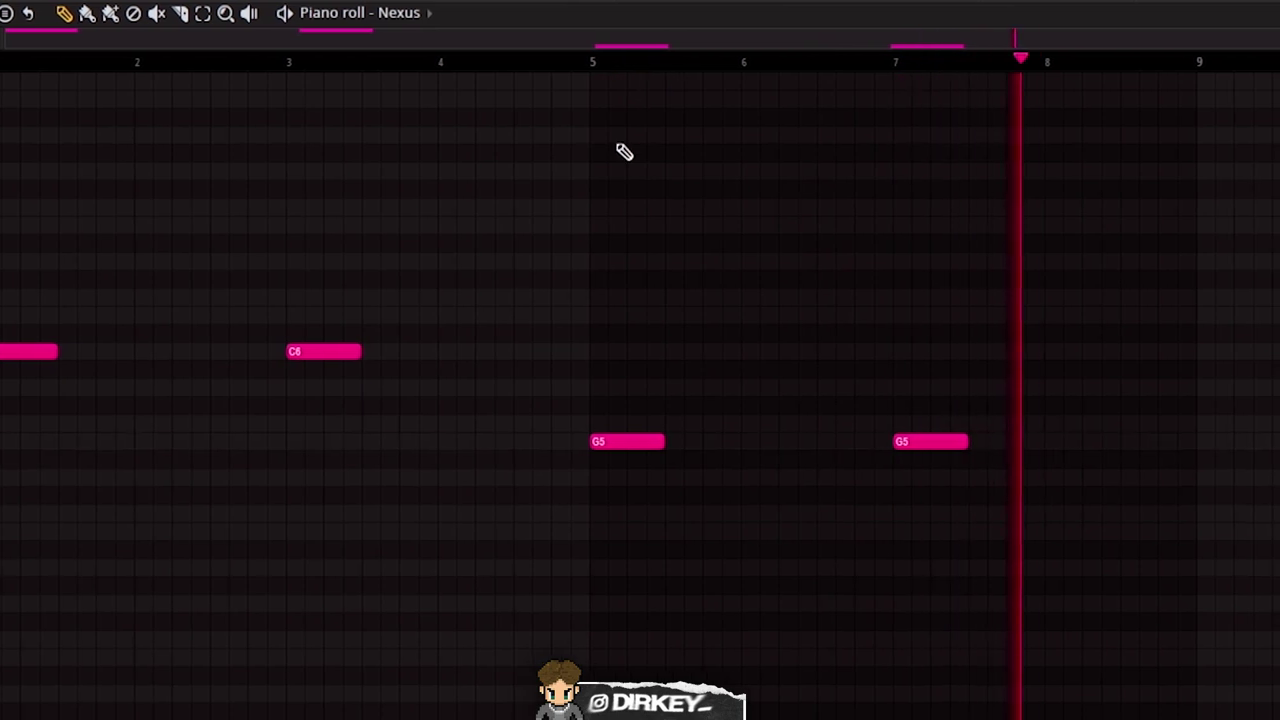
left_click_drag(286, 229, 512, 308)
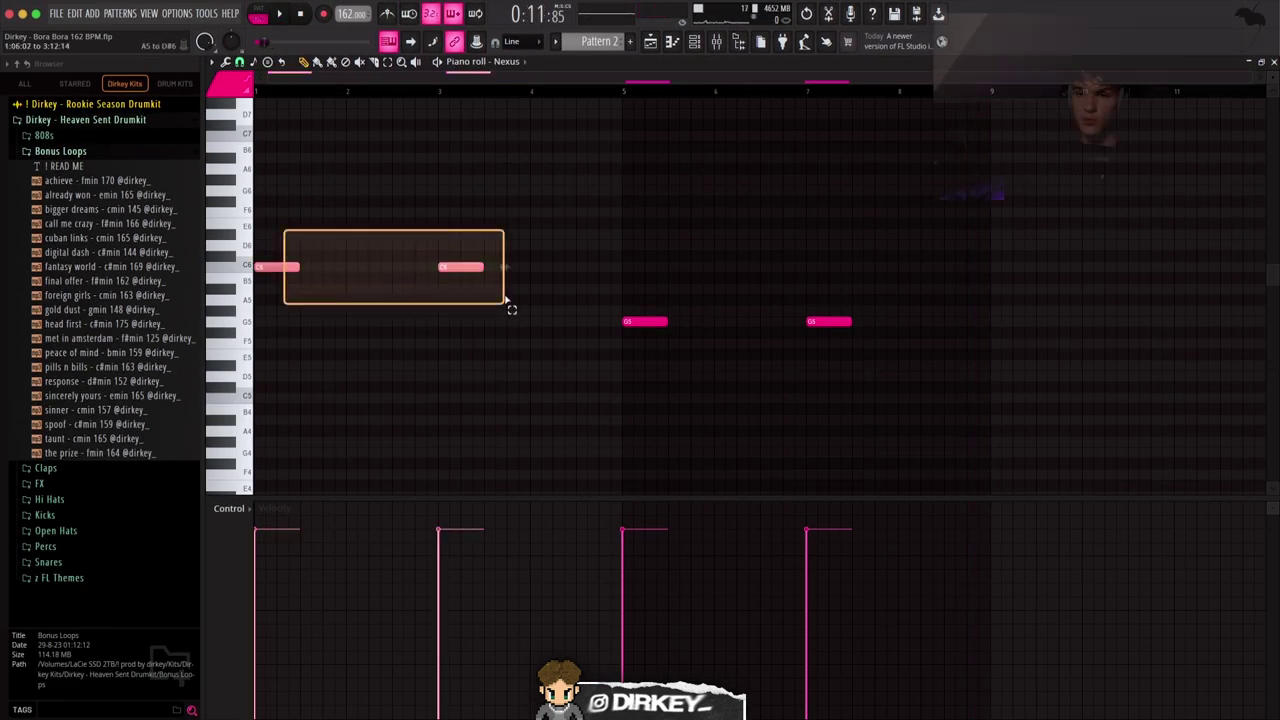
Review Fruity parametric EQ 2, Fruity Delay 3 and ValhallaVintageVerb on the Nexus mixer insert.
left_click(717, 42)
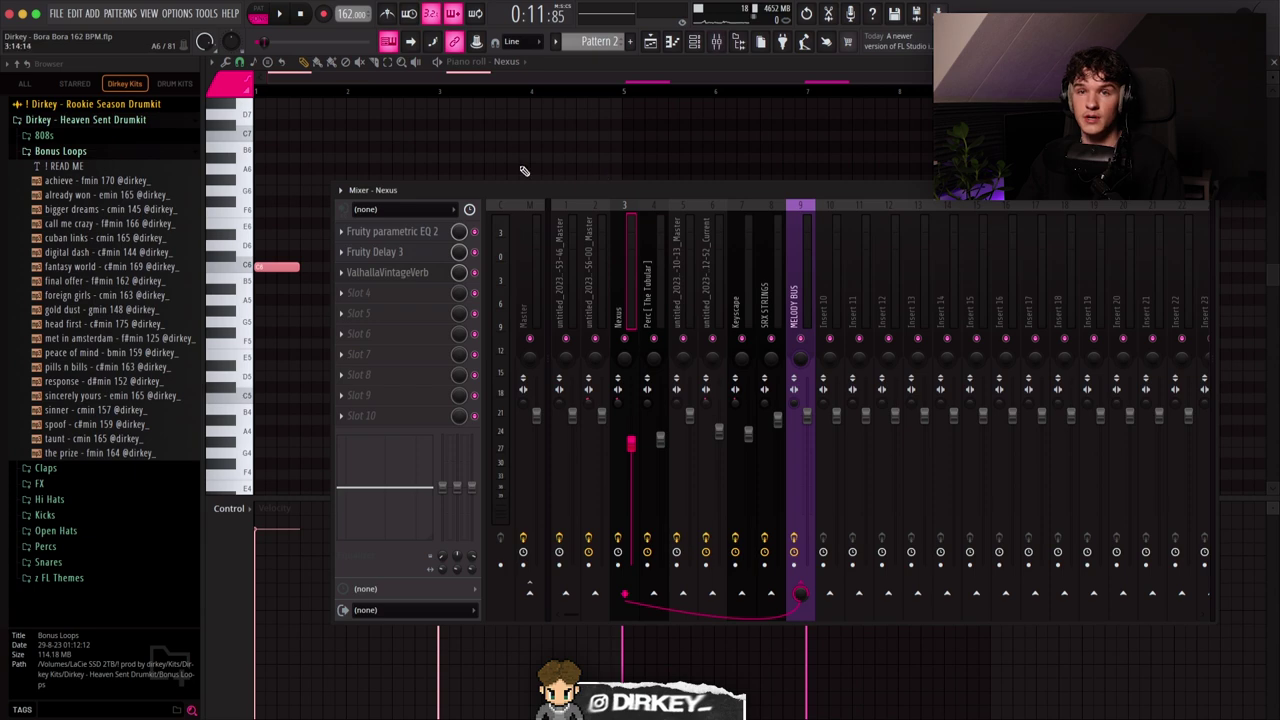
left_click(390, 233)
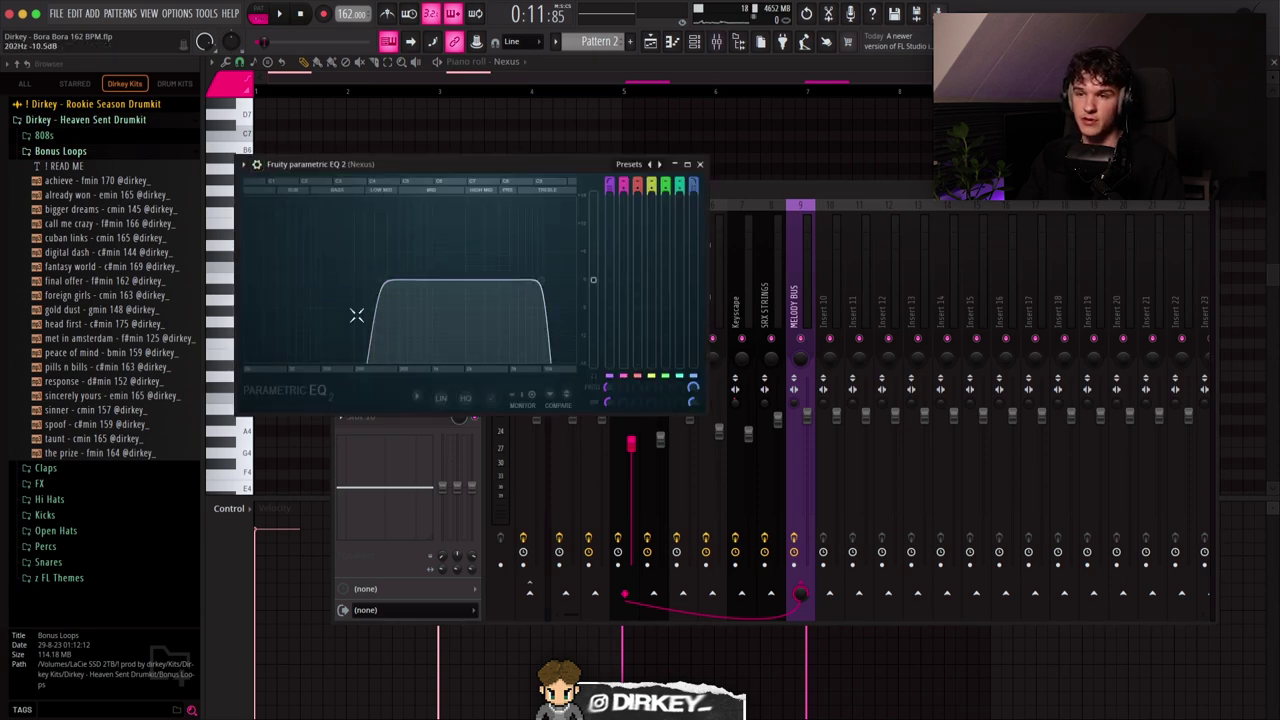
key("Escape")
left_click(396, 255)
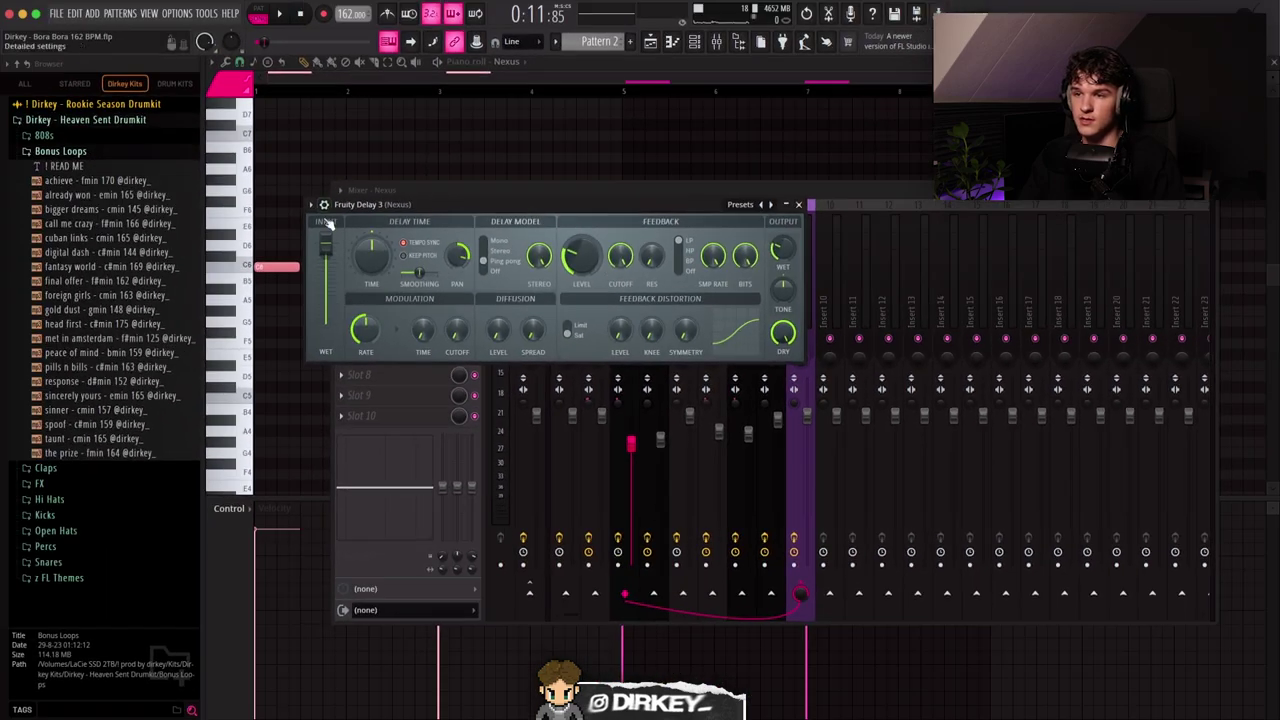
key("Escape")
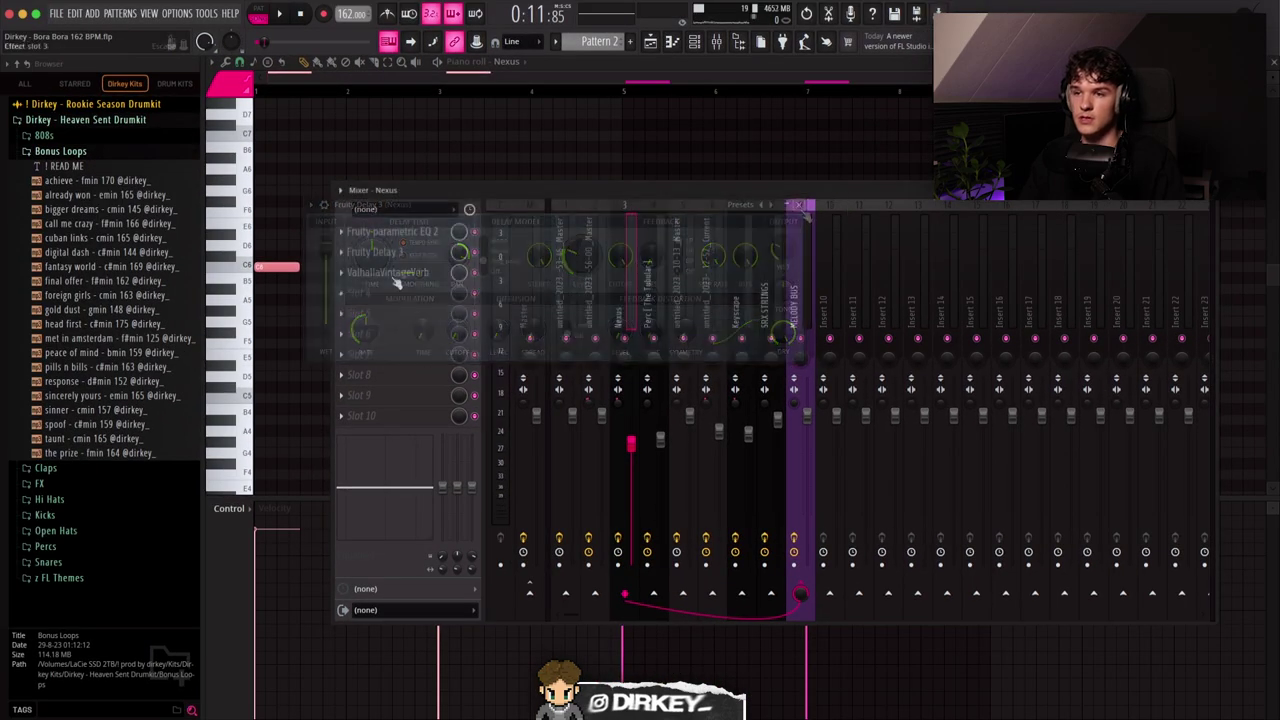
left_click(396, 275)
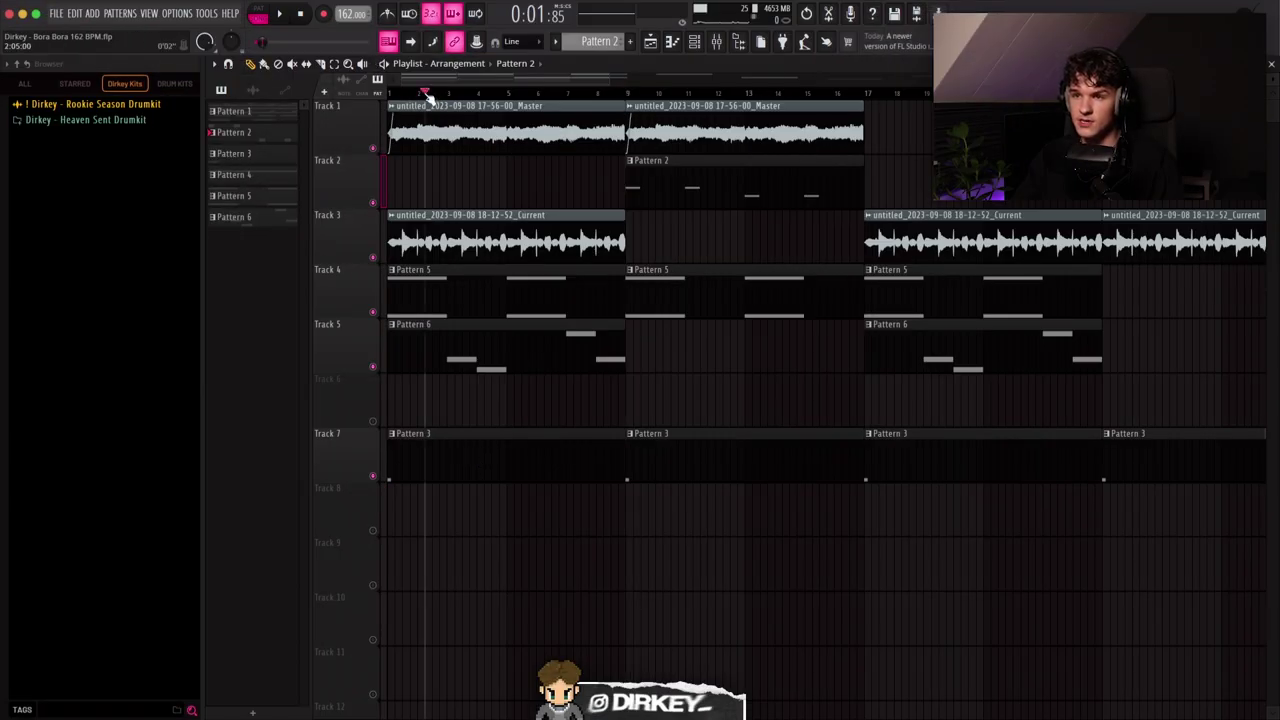
Expand the Percs folder of the Rookie Season Drumkit and open the Pattern 3 notes from Track 7.
left_click(96, 107)
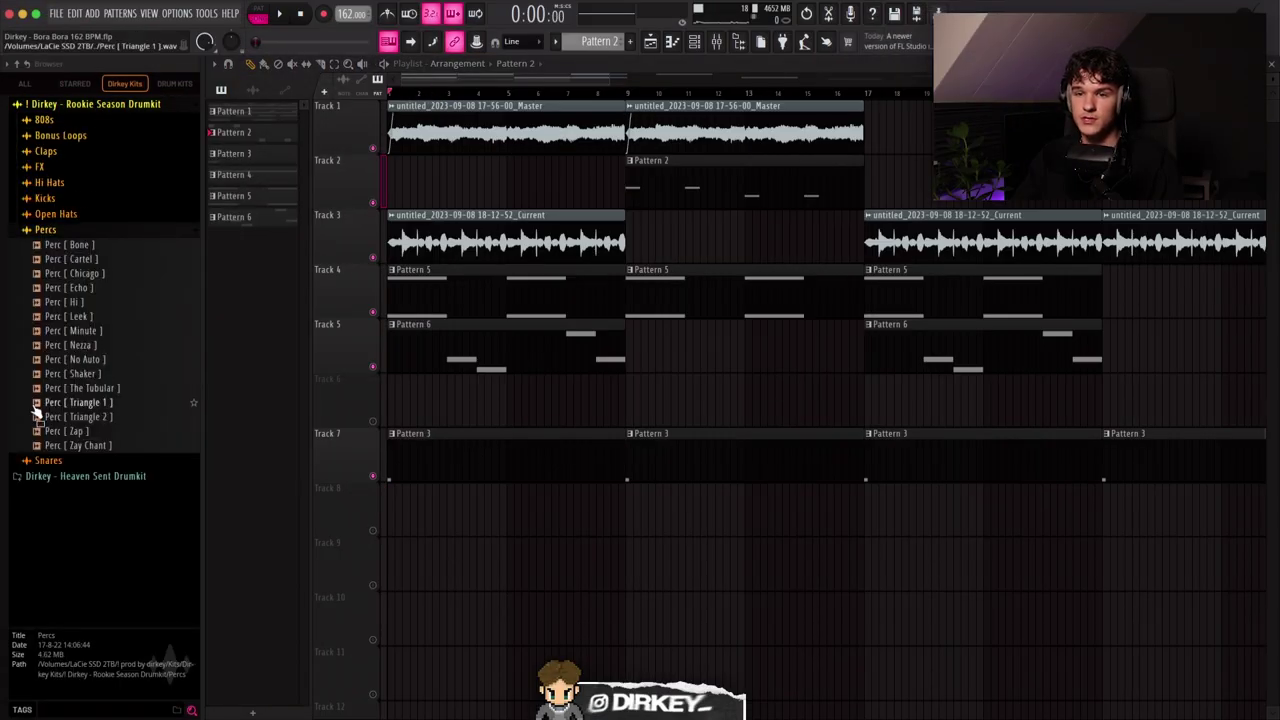
double_click(447, 474)
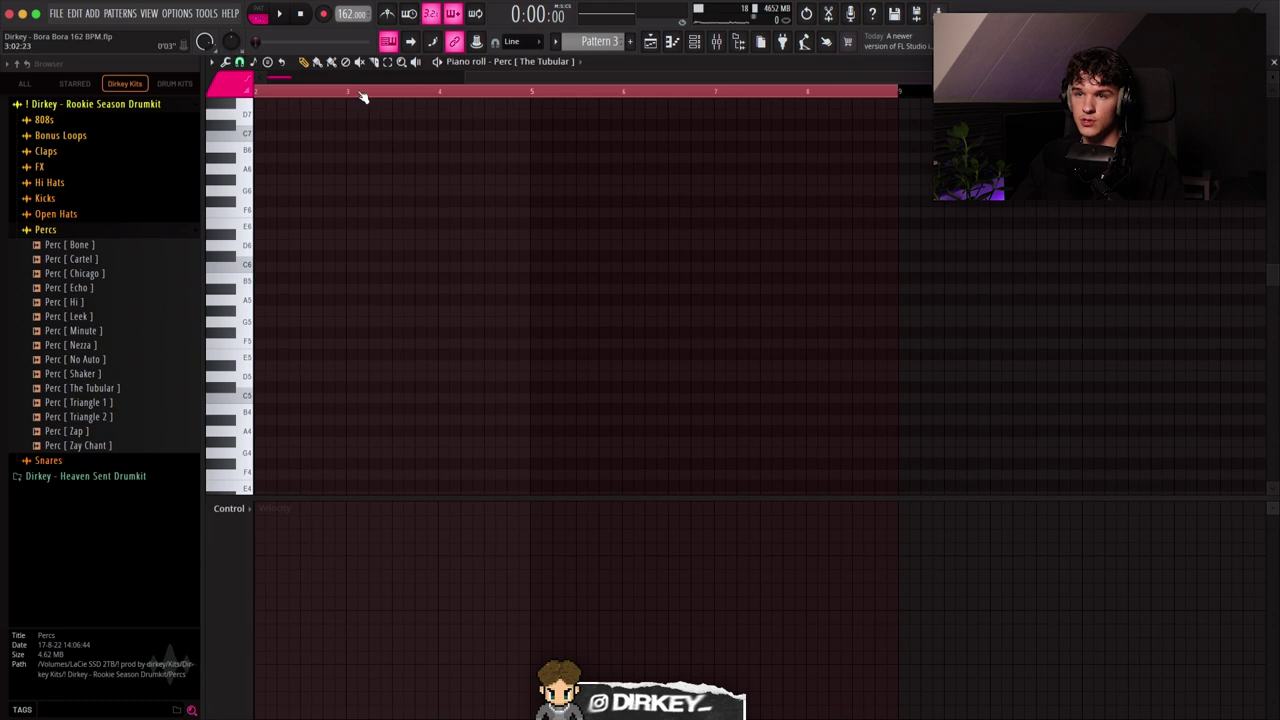
Review Fruity Delay 3 and ValhallaVintageVerb on the Perc [ The Tubular ] mixer insert, and play its pattern.
left_click(716, 41)
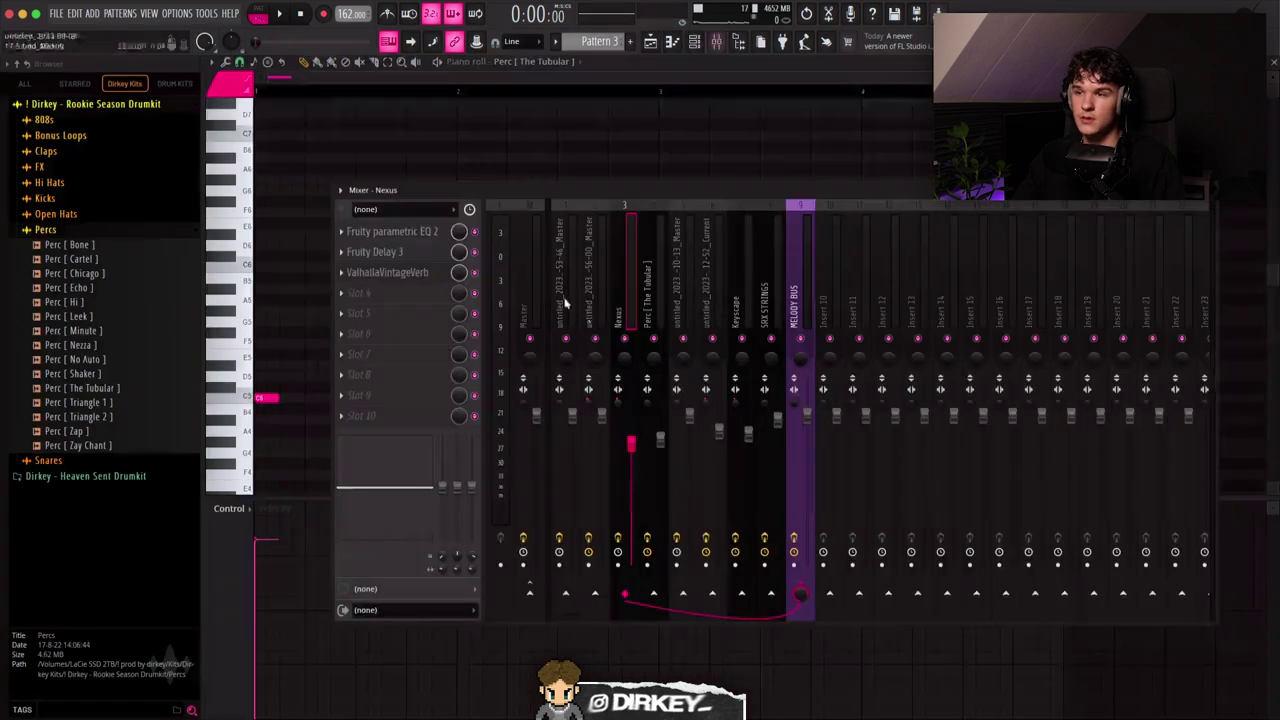
left_click(709, 301)
left_click(677, 289)
left_click(651, 286)
left_click(401, 254)
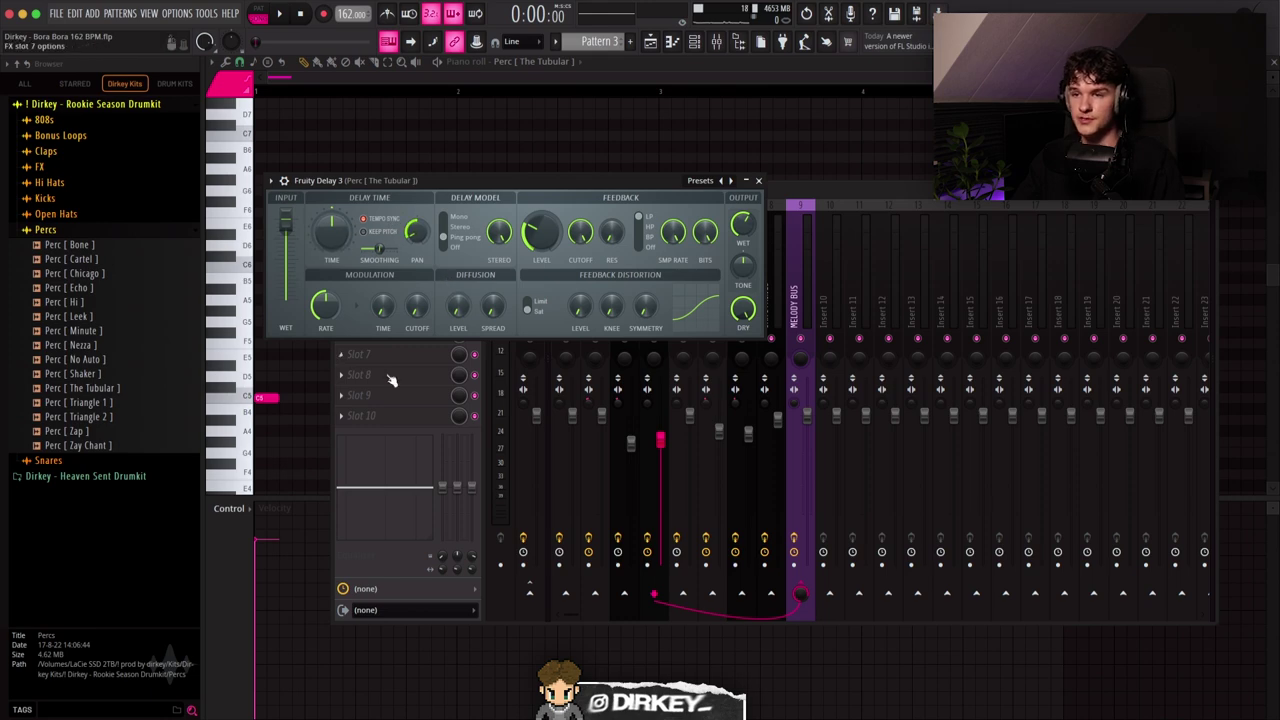
key("Escape")
left_click(402, 277)
key("Escape")
key("Escape")
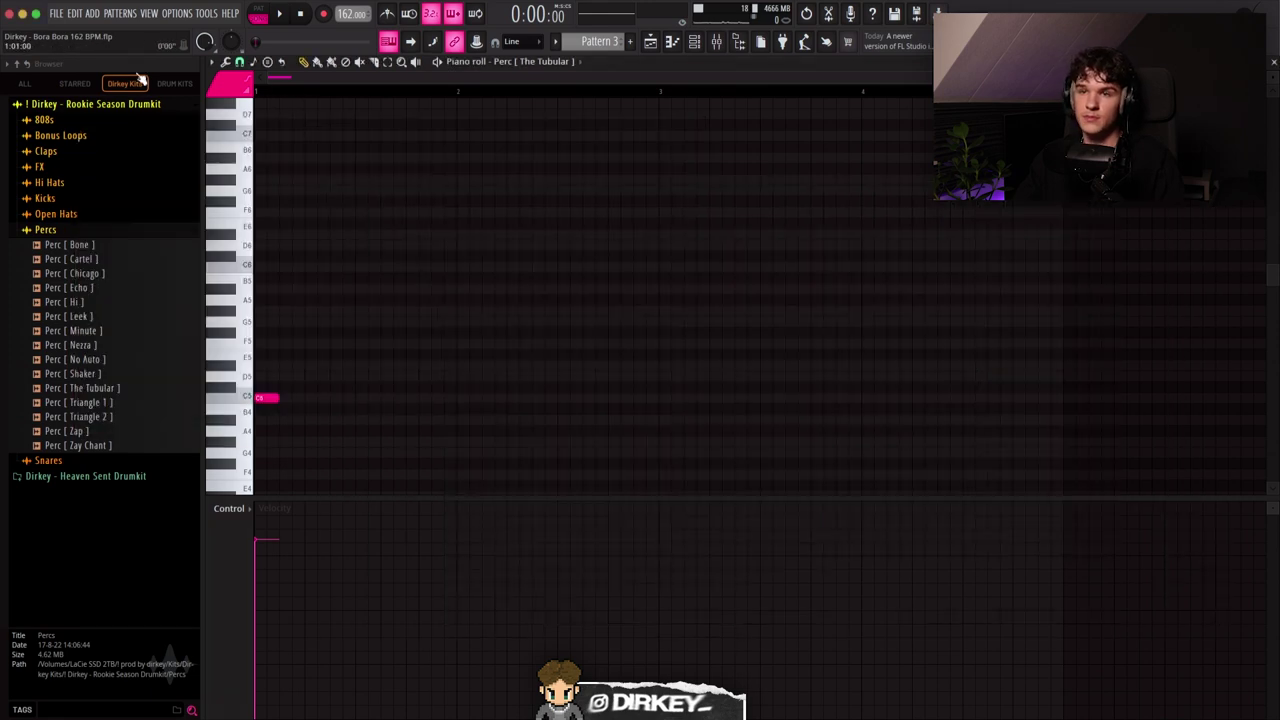
key("space")
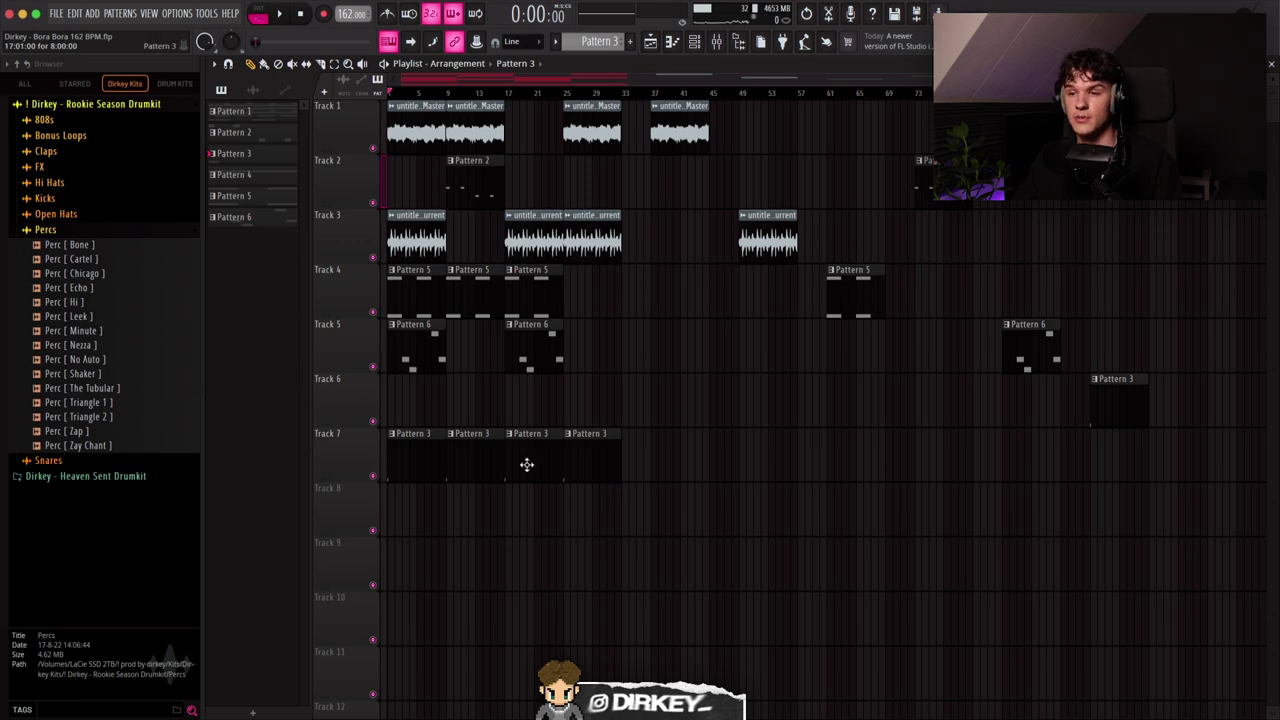
Select all the arranged clips at the start of the playlist, and clear the selection.
left_click_drag(622, 540, 386, 102)
left_click_drag(588, 537, 340, 111)
key("super+d")
Select mixer inserts 1 to 8 together, and show the effect chains of MELODY BUS and the individual melody inserts.
left_click(717, 42)
left_click_drag(565, 325, 770, 287)
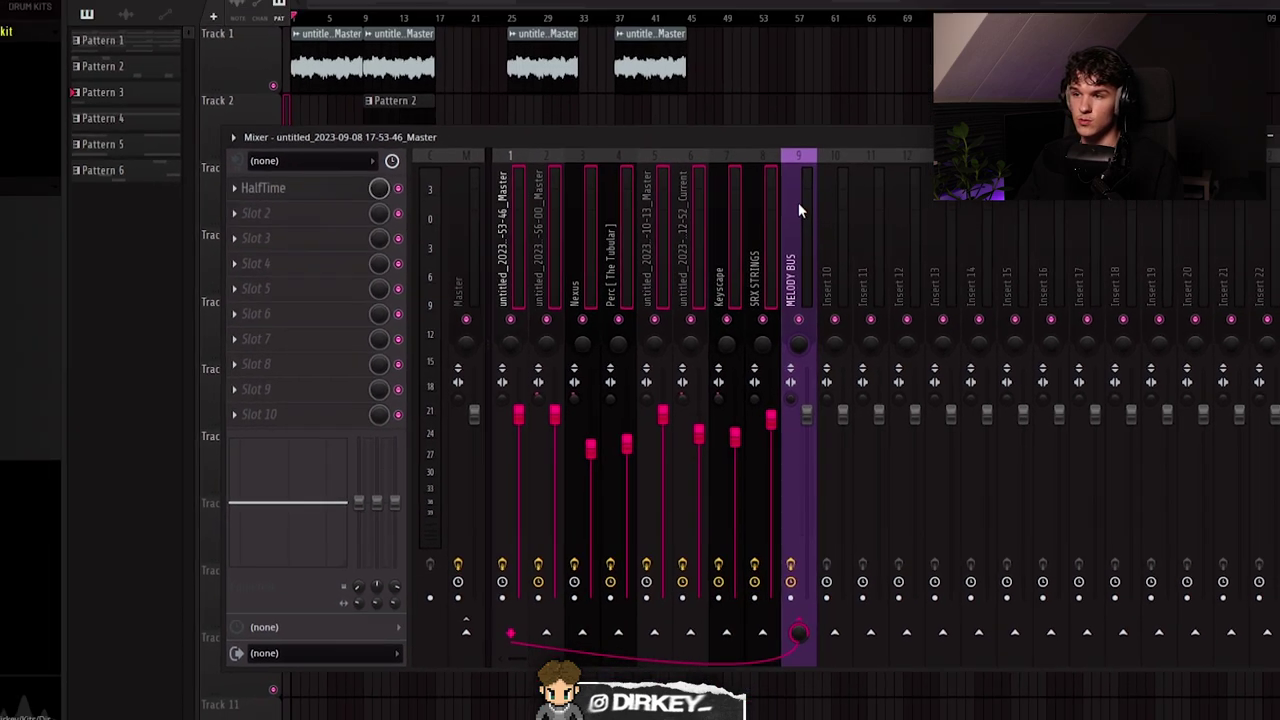
left_click(794, 160)
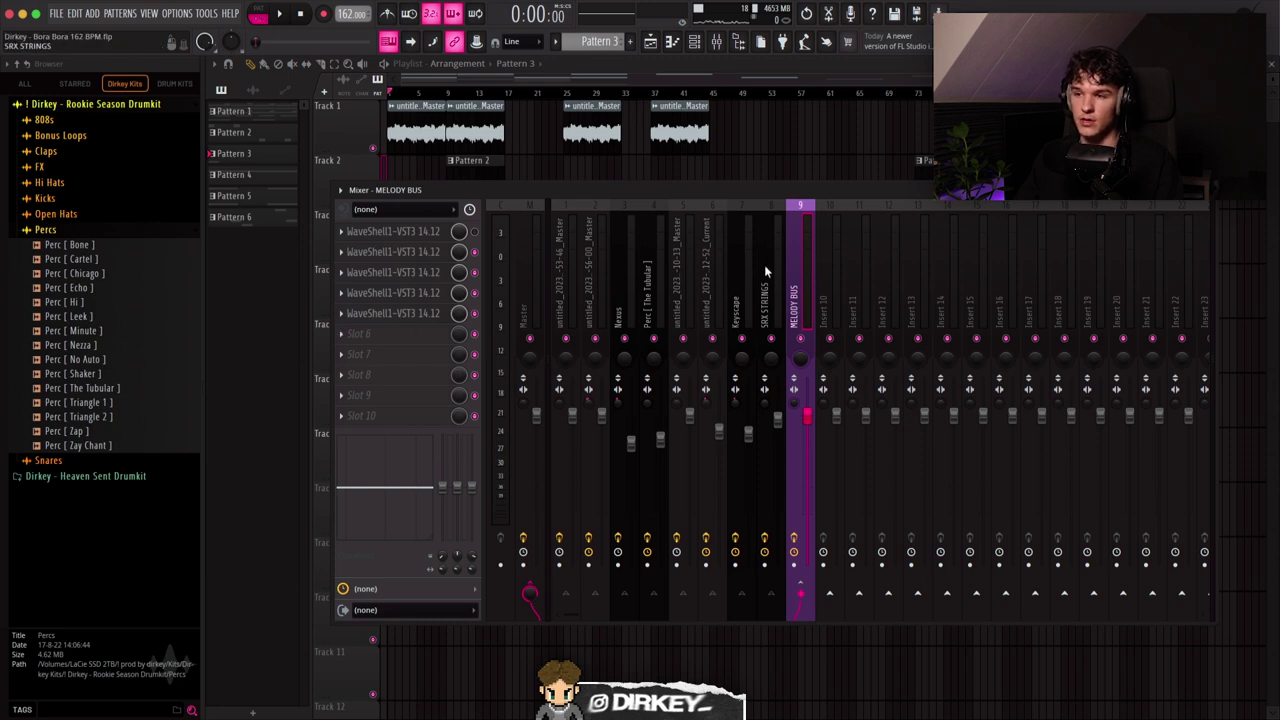
left_click(563, 274)
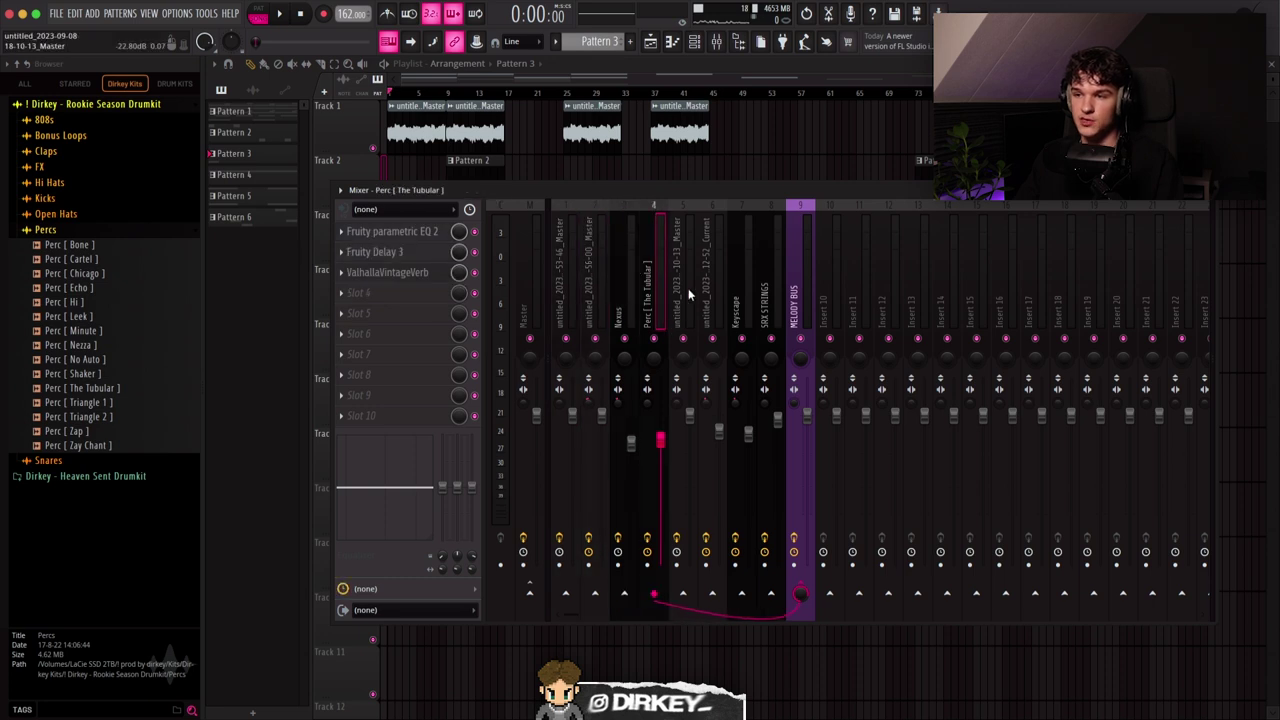
Select the MELODY BUS mixer insert and play the melody through it.
left_click(803, 336)
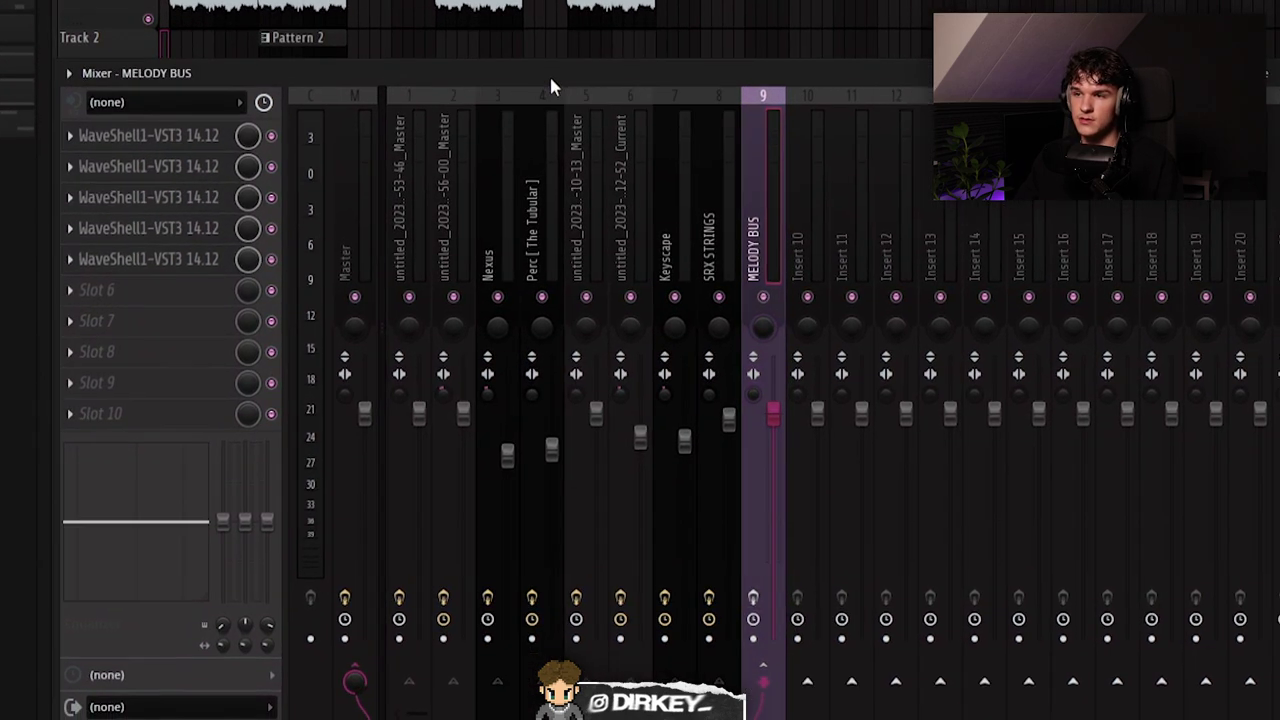
left_click_drag(553, 80, 548, 78)
key("space")
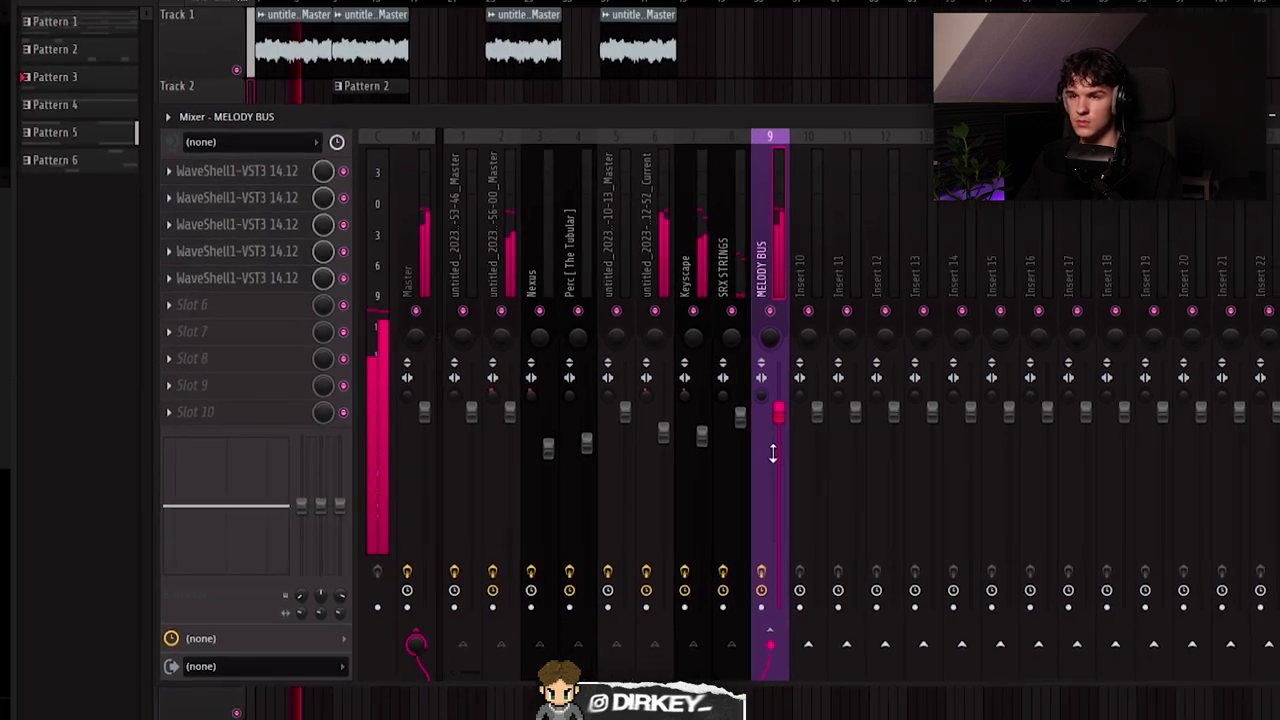
key("space")
Review the J37 tape and Scheps 73 plugins loaded on the MELODY BUS insert.
left_click(232, 172)
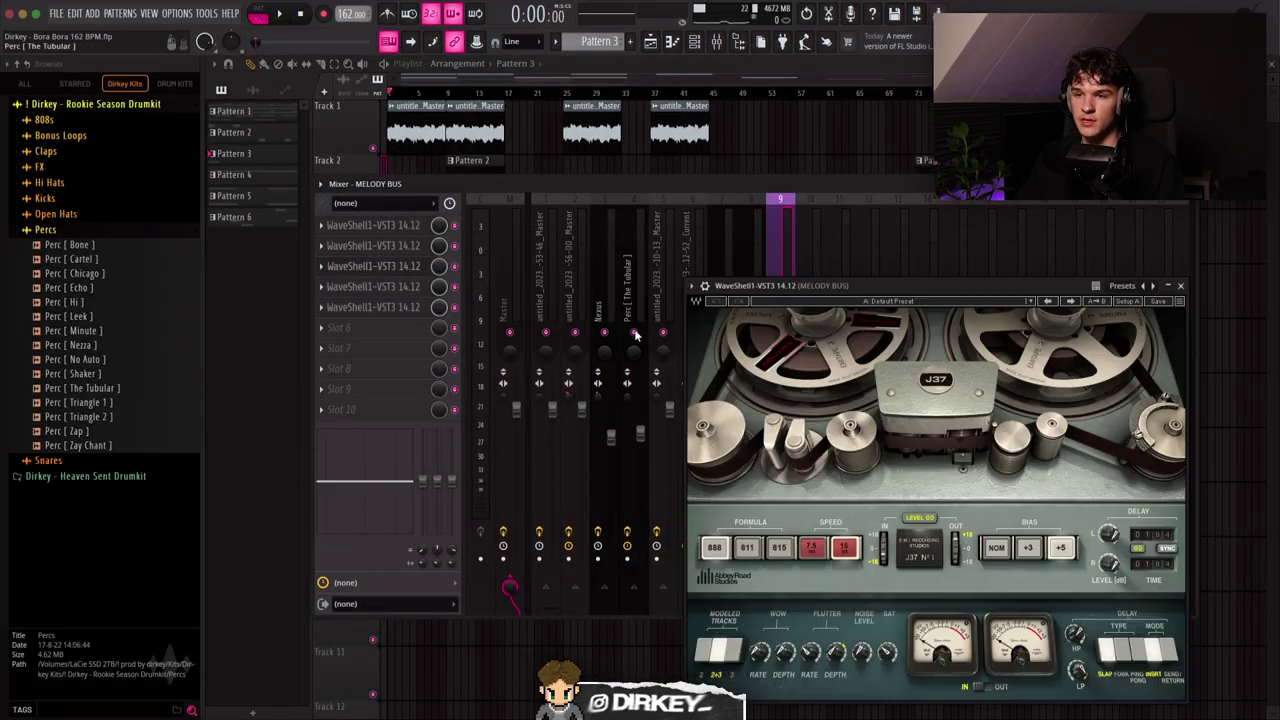
left_click_drag(858, 293, 573, 187)
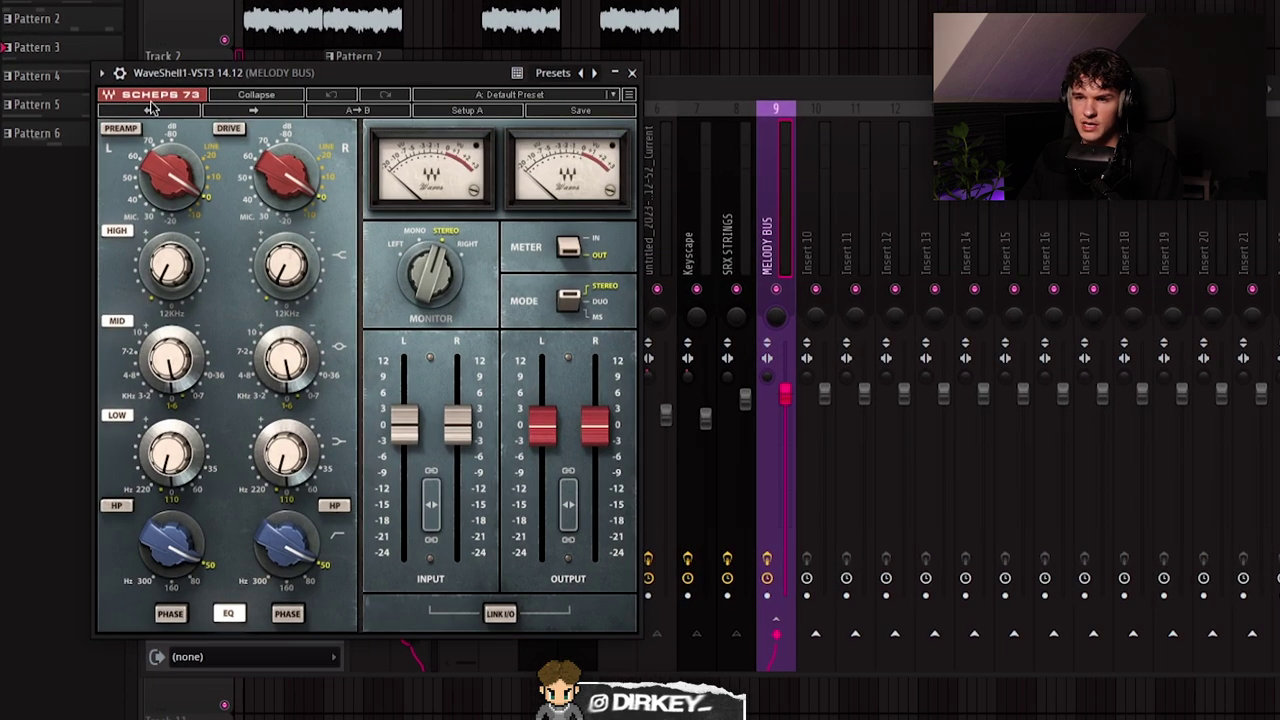
left_click_drag(373, 98, 344, 95)
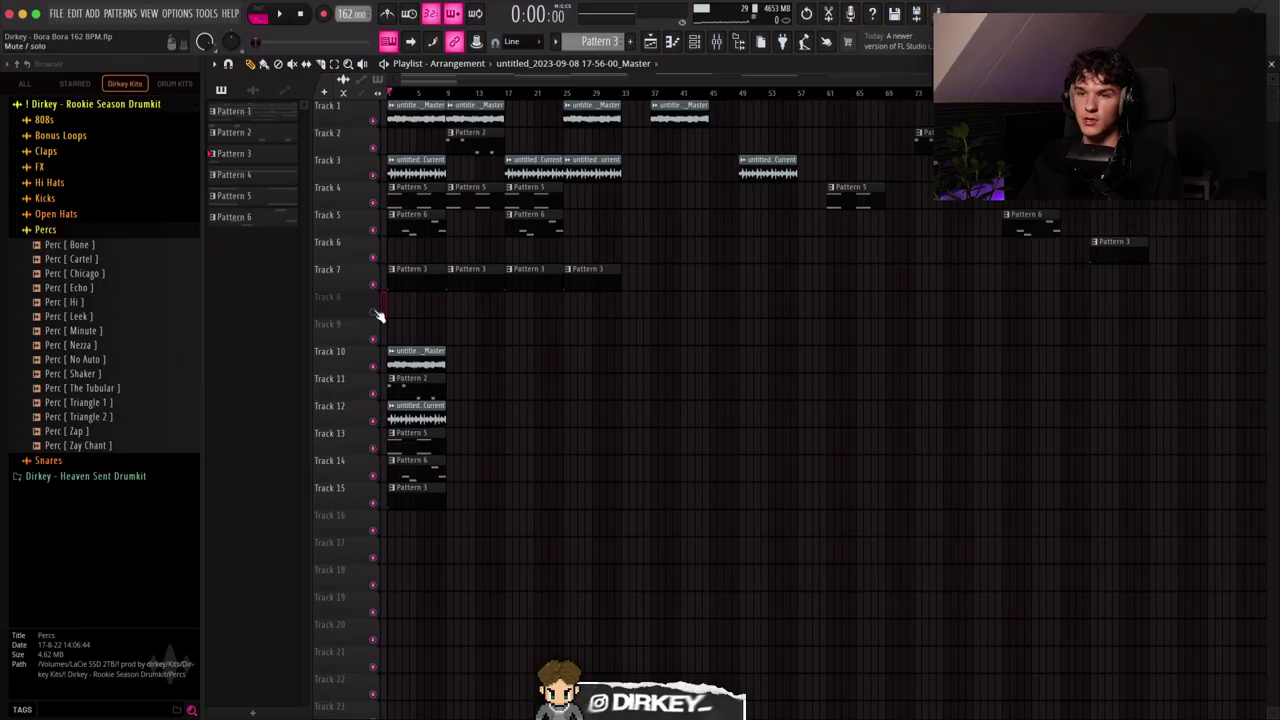
Mute the original clips on Tracks 1 to 7, leaving Track 8 and every track below it active.
right_click(375, 312)
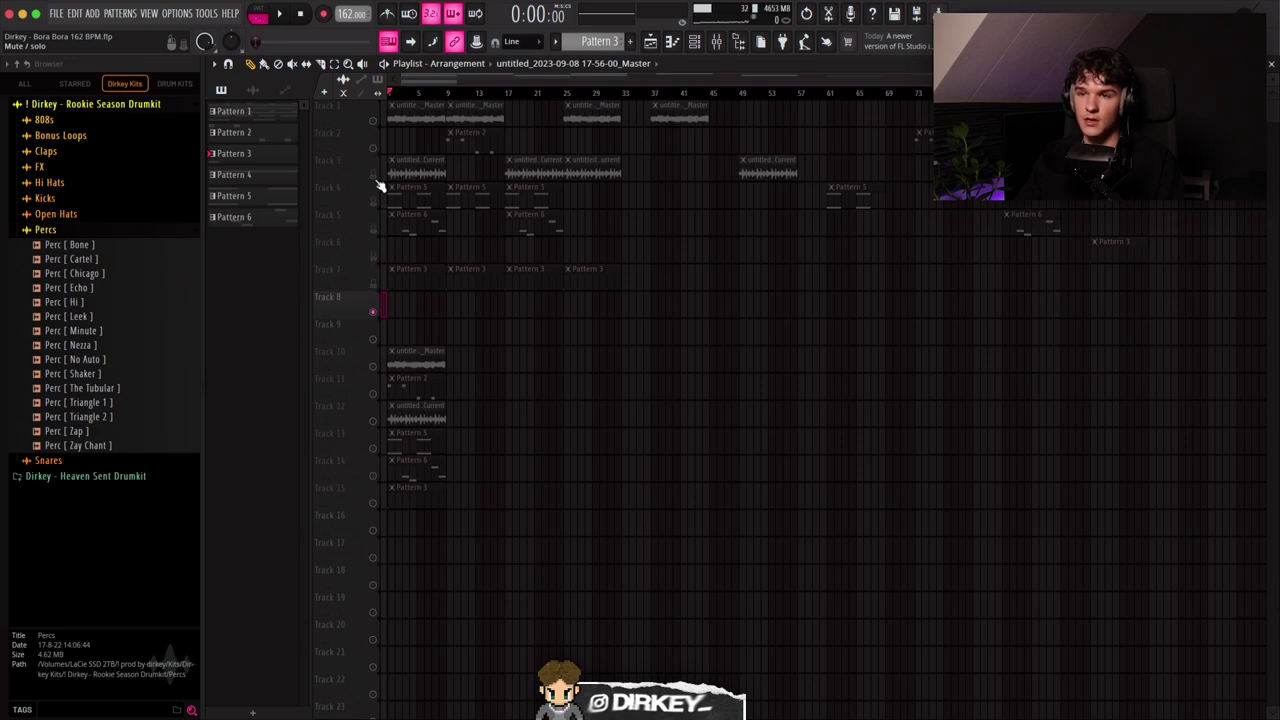
scroll(420, 245, "down", 4)
right_click(375, 258)
right_click(376, 259)
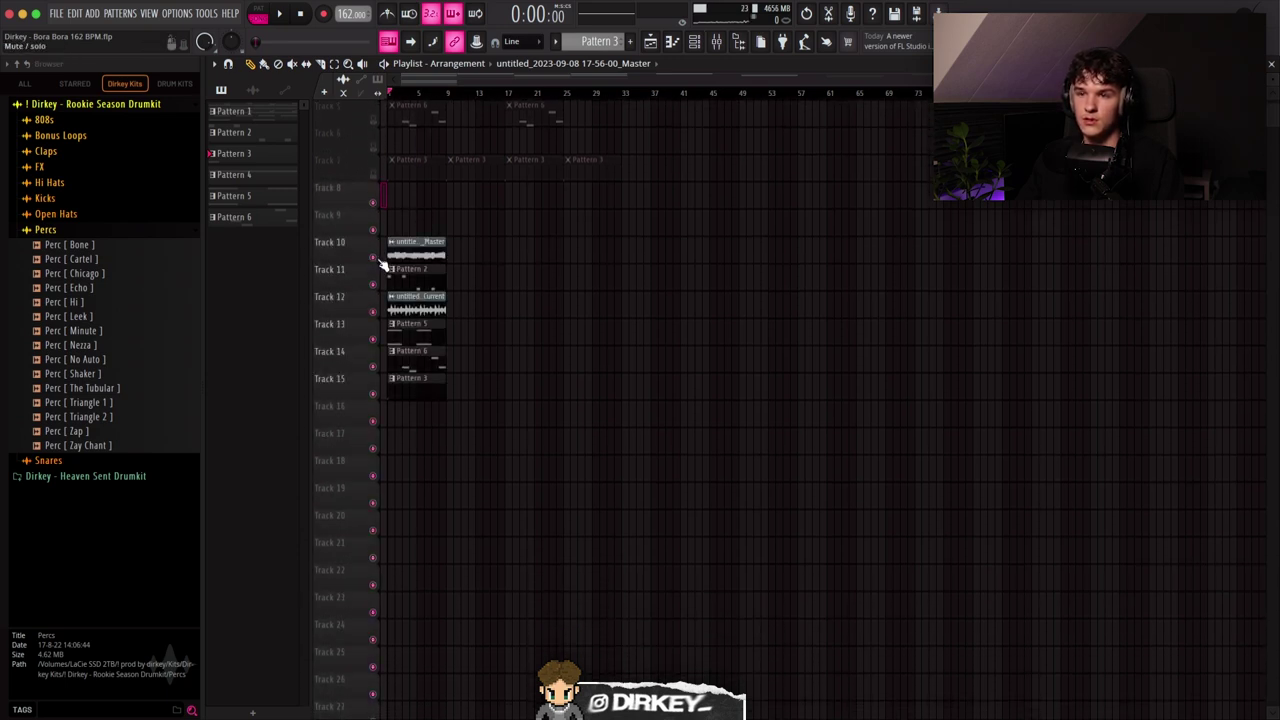
Select the stacked clips on Tracks 10 to 15 and duplicate them repeatedly end to end along the timeline.
key("ctrl+a")
key("ctrl+b")
key("ctrl+b")
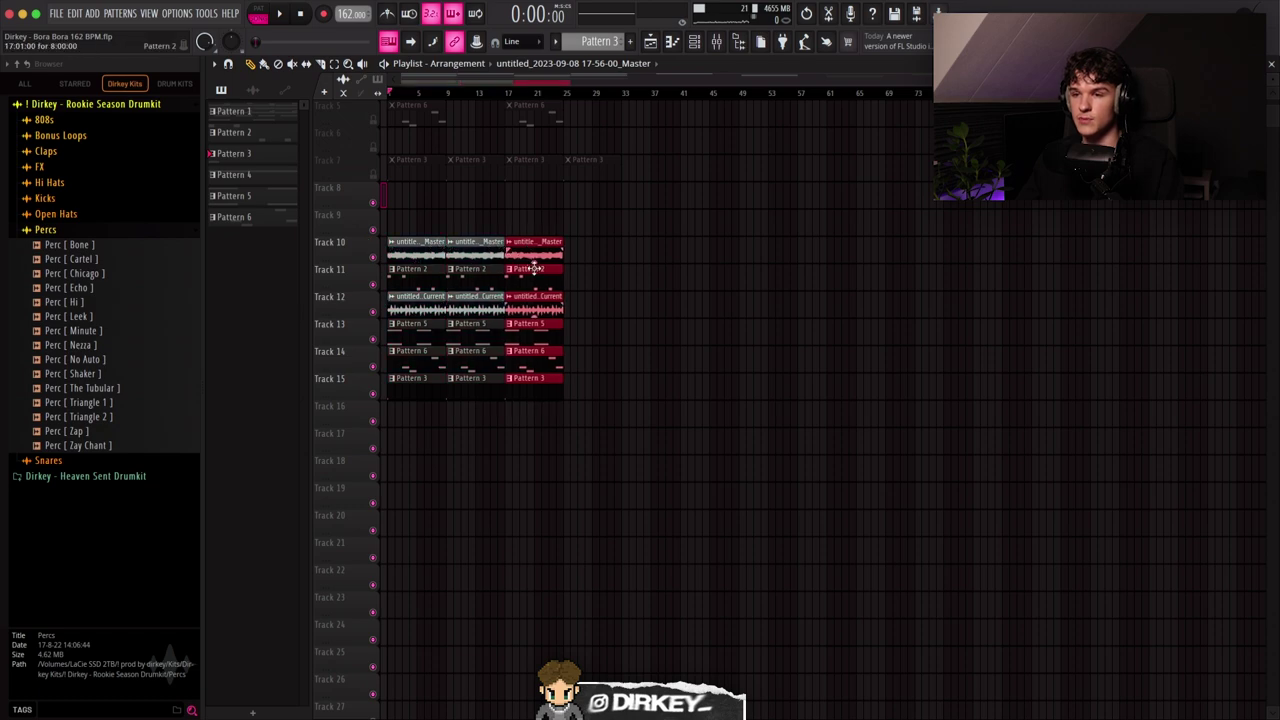
key("ctrl+b")
key("ctrl+b")
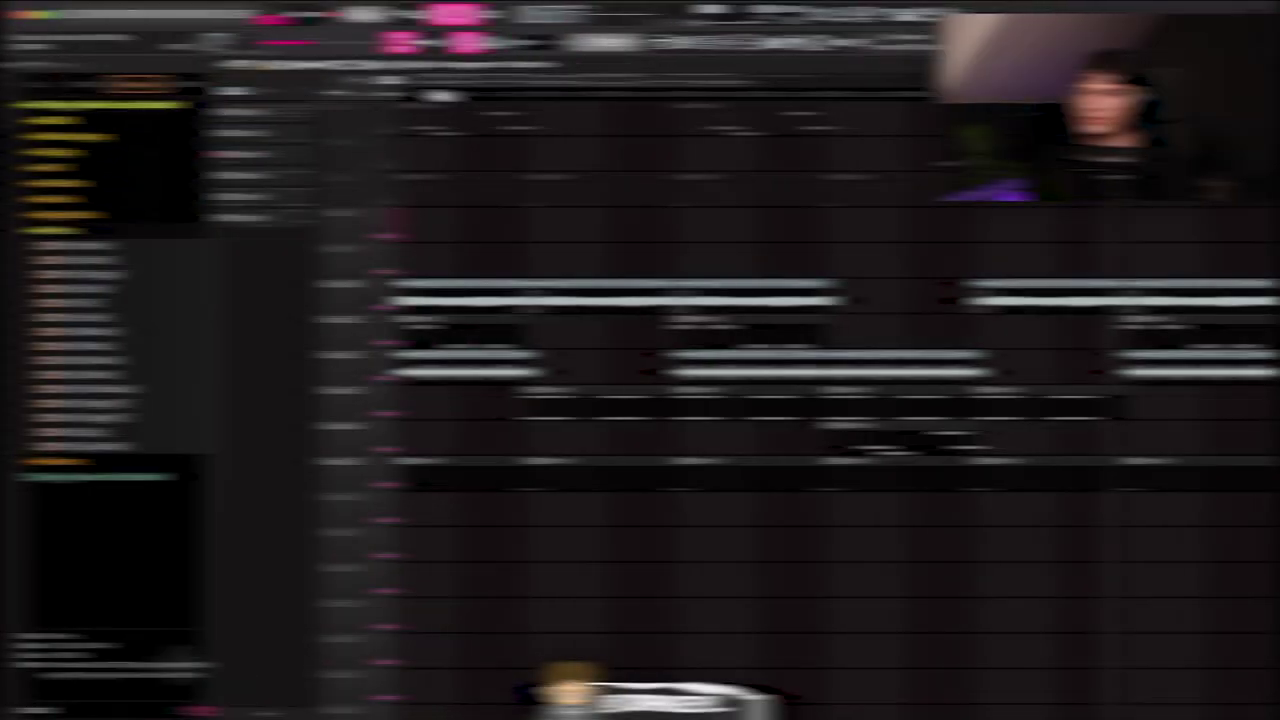
Examine which audio clips and patterns make up the opening section from bar 1 to bar 9.
left_click_drag(439, 386, 463, 488)
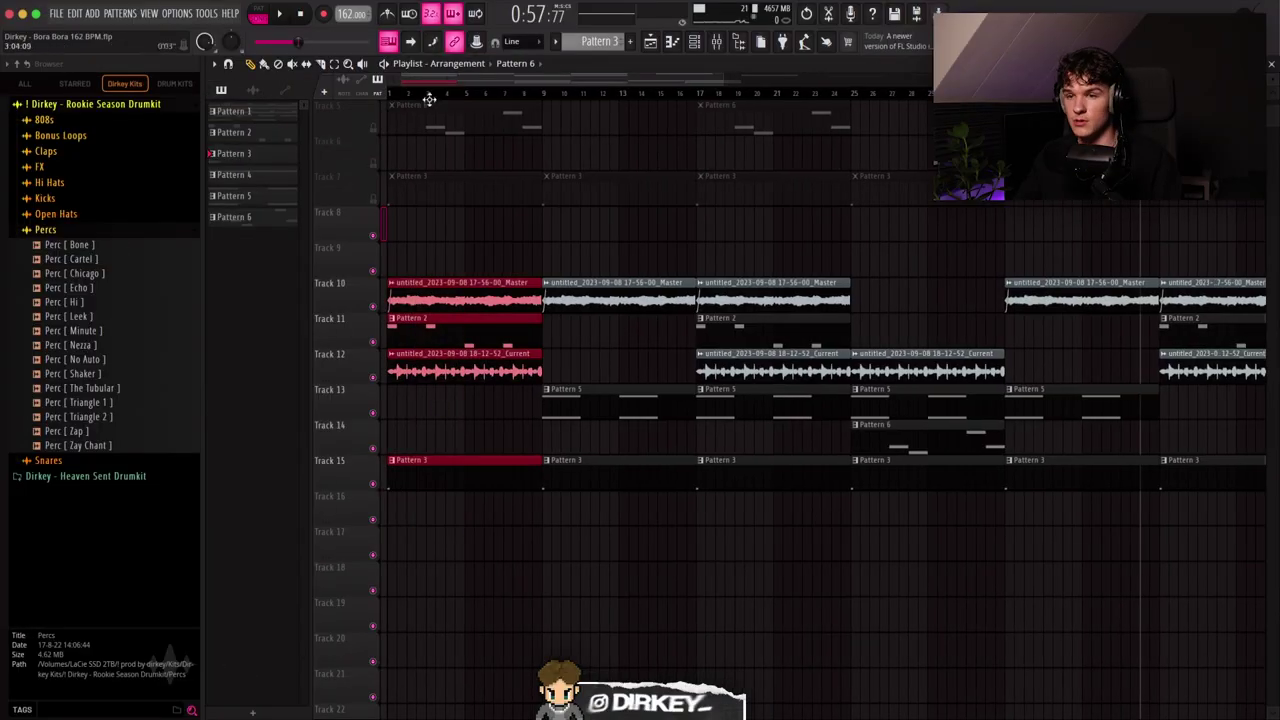
left_click(432, 250, "ctrl")
scroll(434, 318, "up", 1)
left_click(420, 293, "ctrl")
left_click(401, 320)
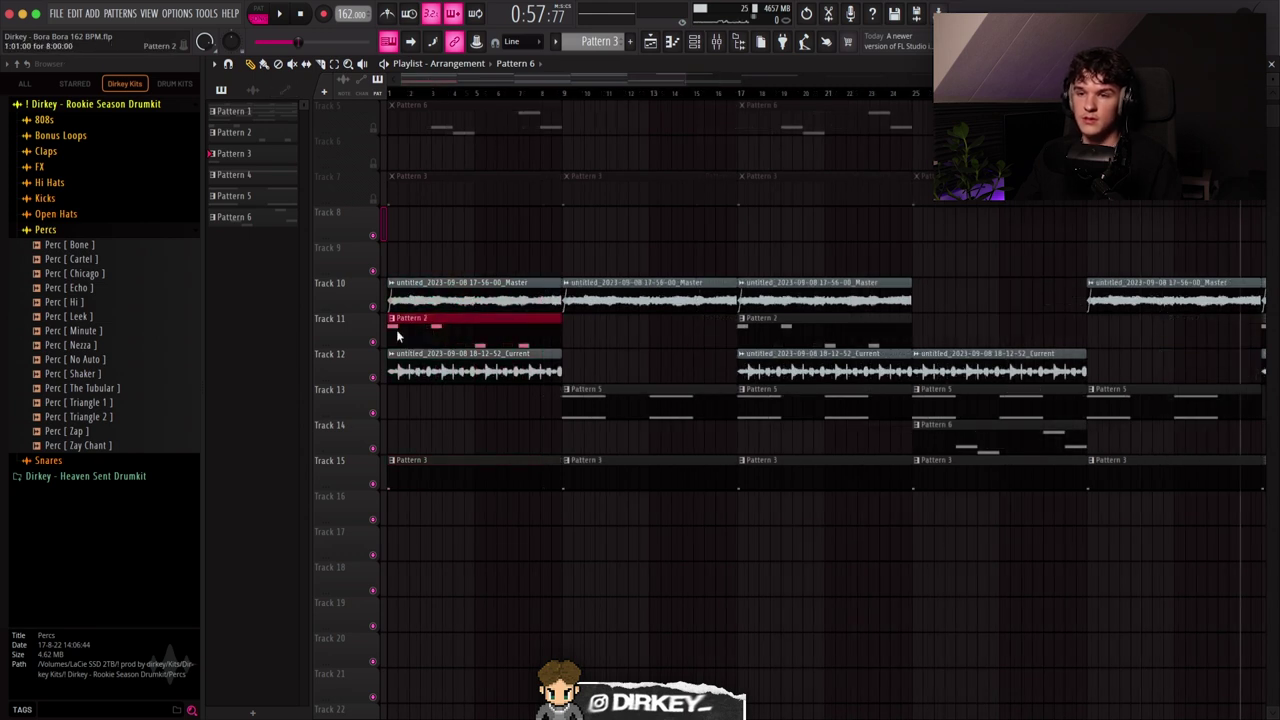
left_click_drag(400, 349, 532, 384)
left_click_drag(411, 457, 438, 523)
scroll(415, 98, "down", 3)
scroll(415, 98, "up", 2)
Examine the melody, Pattern 2, Pattern 5 and Pattern 3 clips in the two sections between bars 9 and 25.
left_click_drag(537, 265, 585, 293)
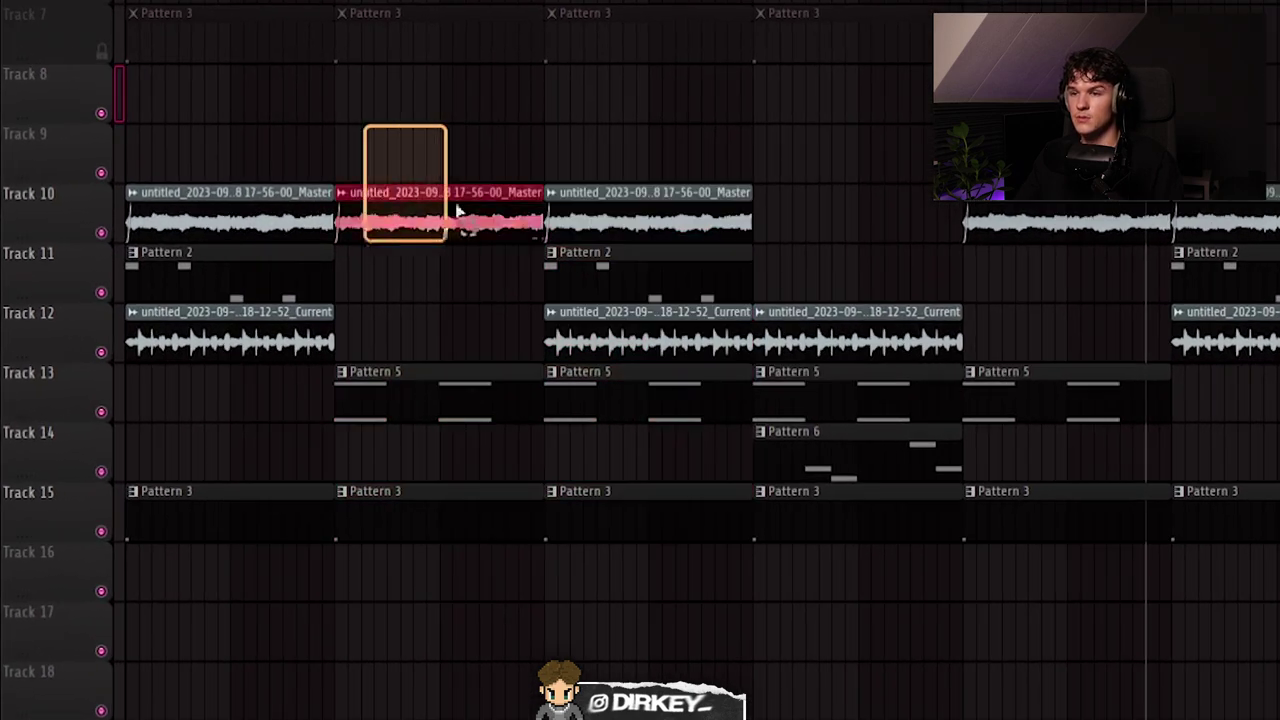
left_click_drag(457, 210, 550, 203)
left_click(612, 283)
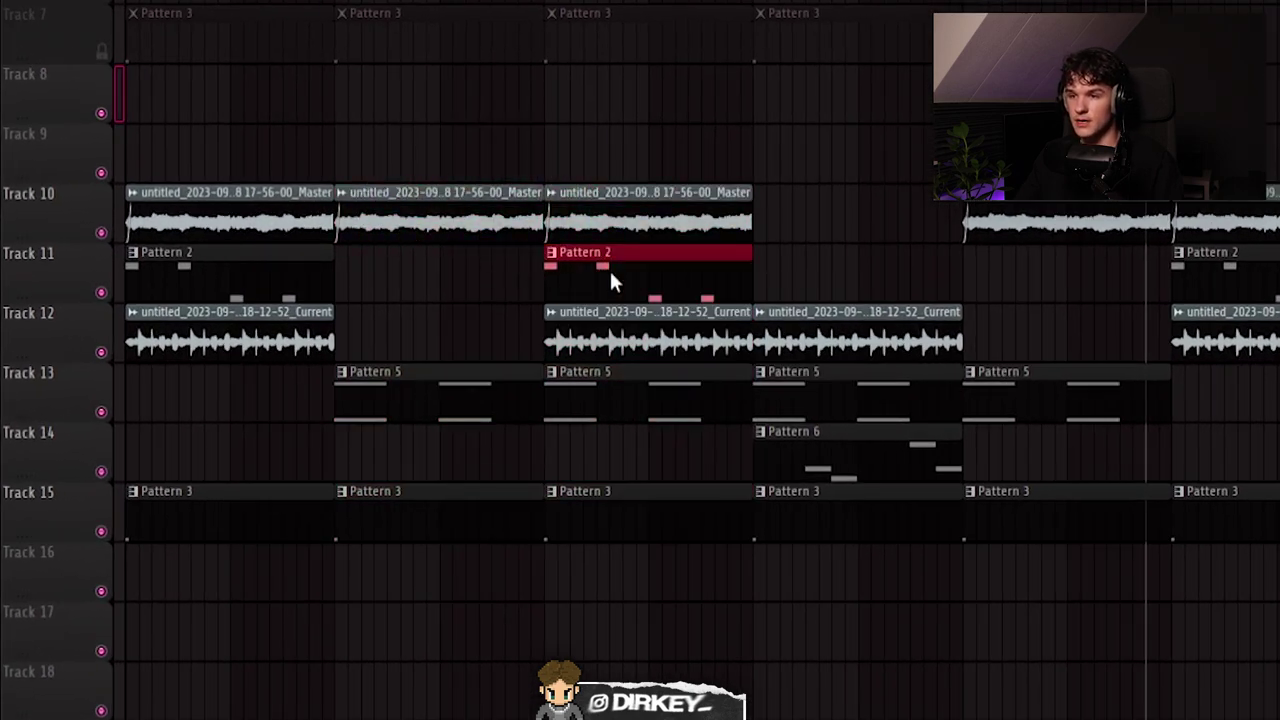
left_click_drag(519, 284, 612, 335)
left_click_drag(578, 130, 697, 322)
left_click_drag(350, 390, 665, 400)
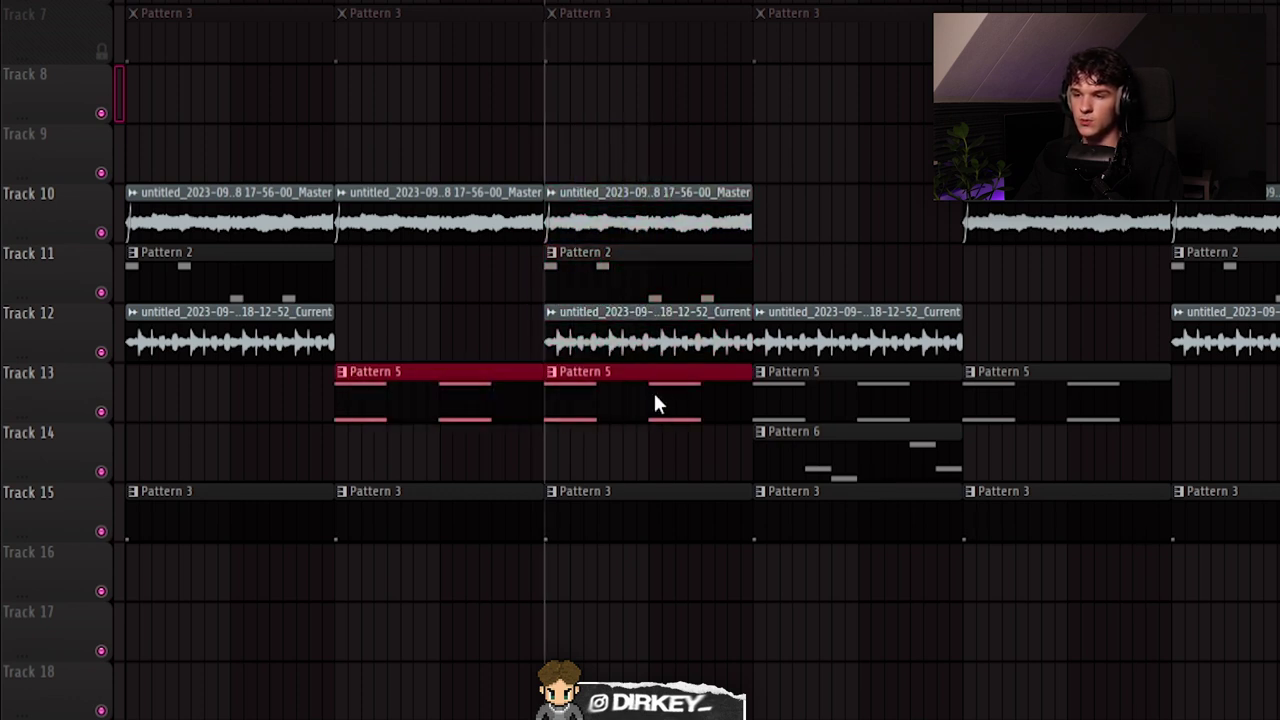
left_click_drag(452, 540, 617, 528)
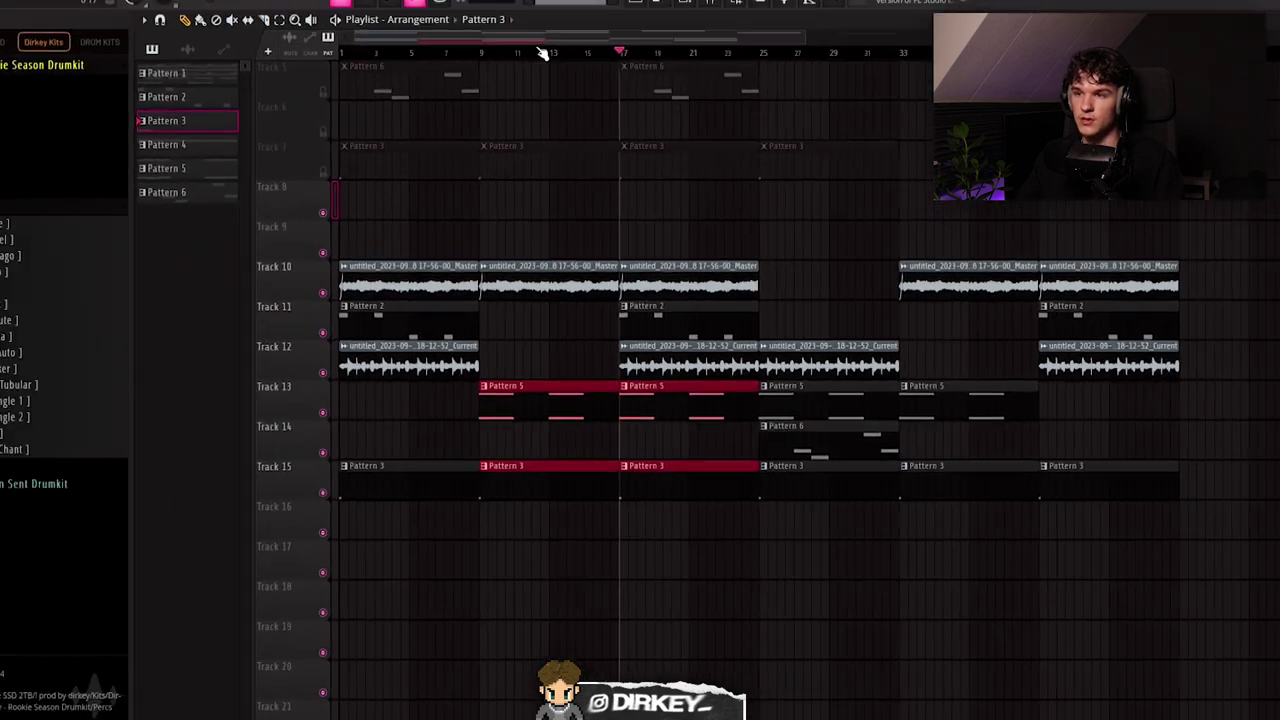
Examine the section from bar 25 to bar 33, highlighting its audio clip, Pattern 5 and Pattern 6.
left_click_drag(503, 80, 574, 81)
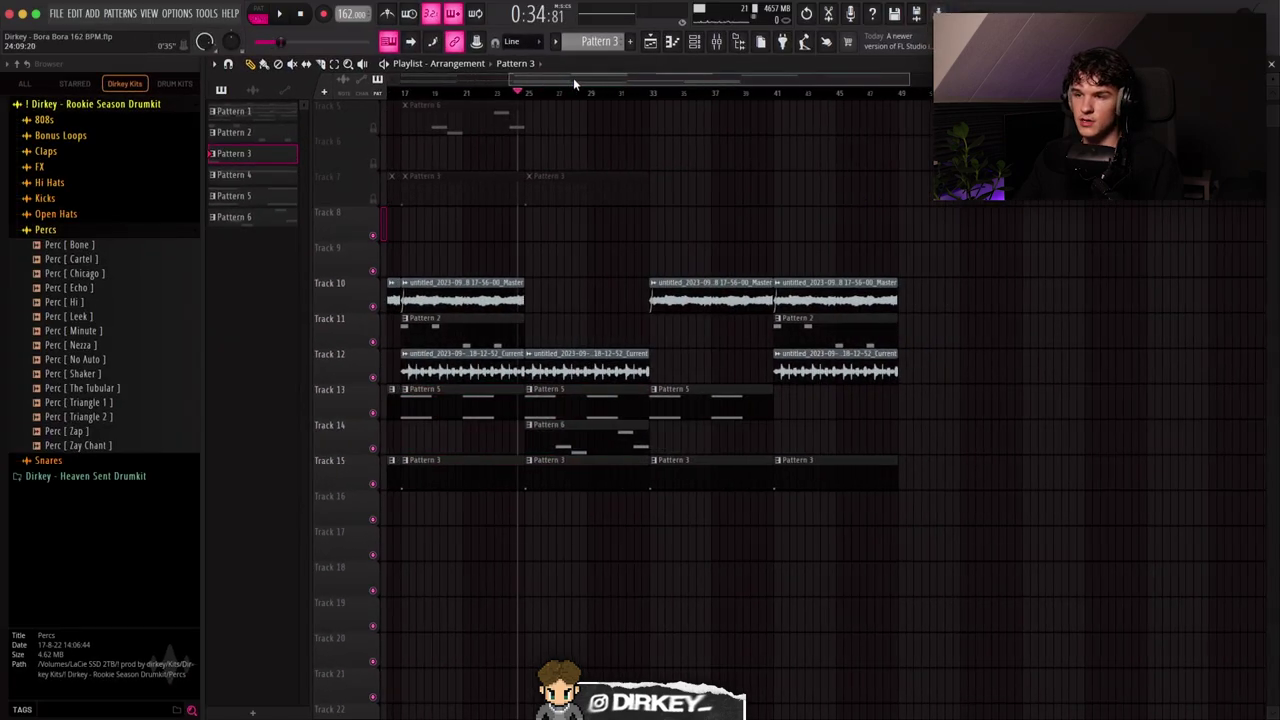
left_click_drag(535, 243, 706, 520)
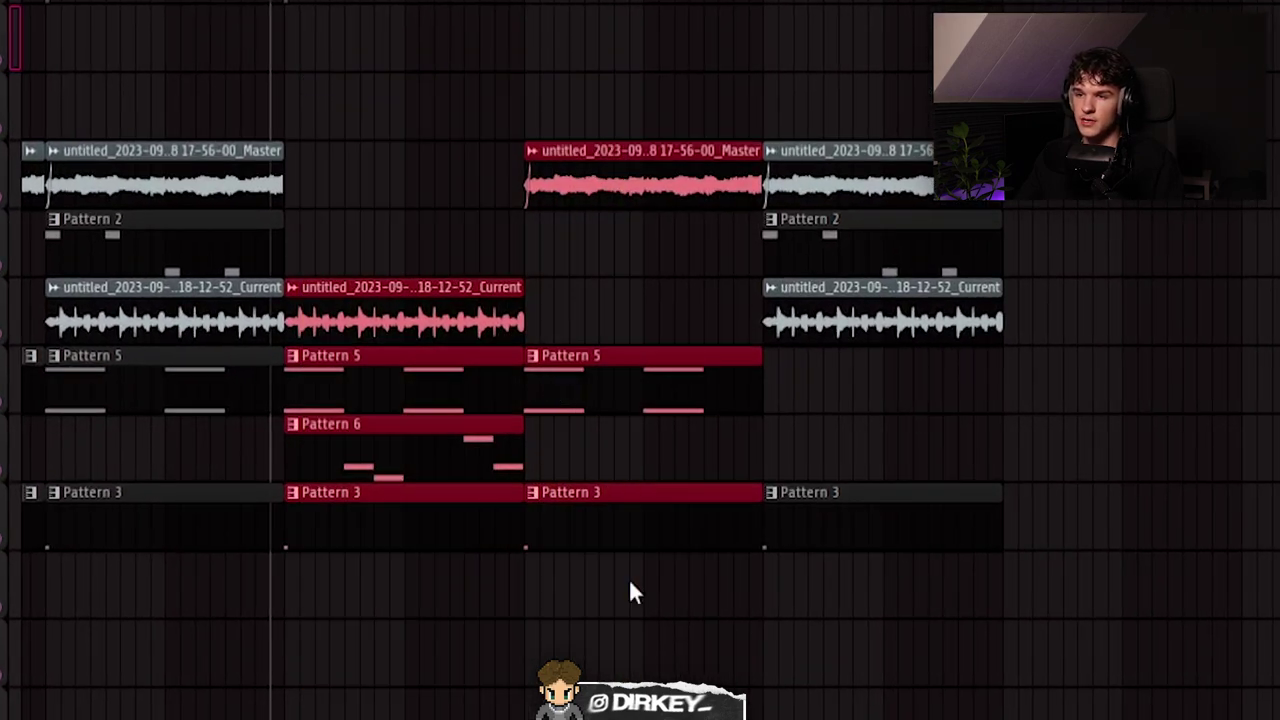
left_click_drag(296, 72, 466, 208)
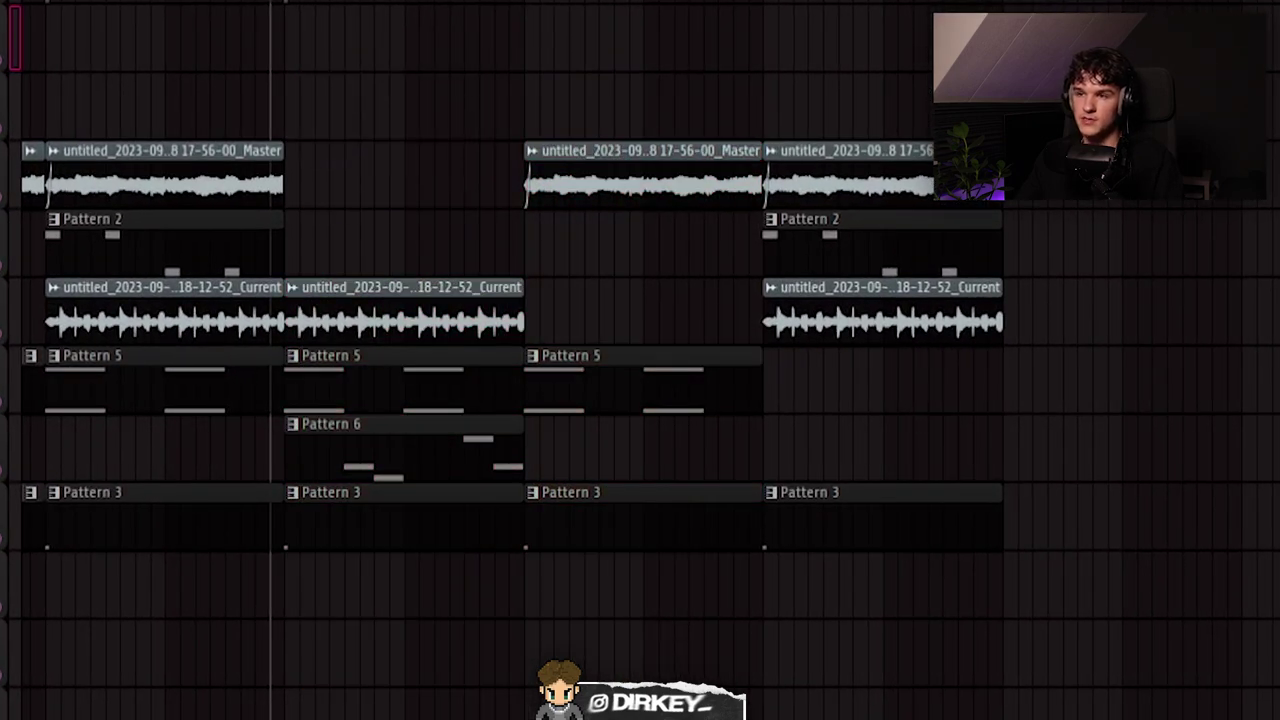
left_click_drag(516, 72, 552, 143)
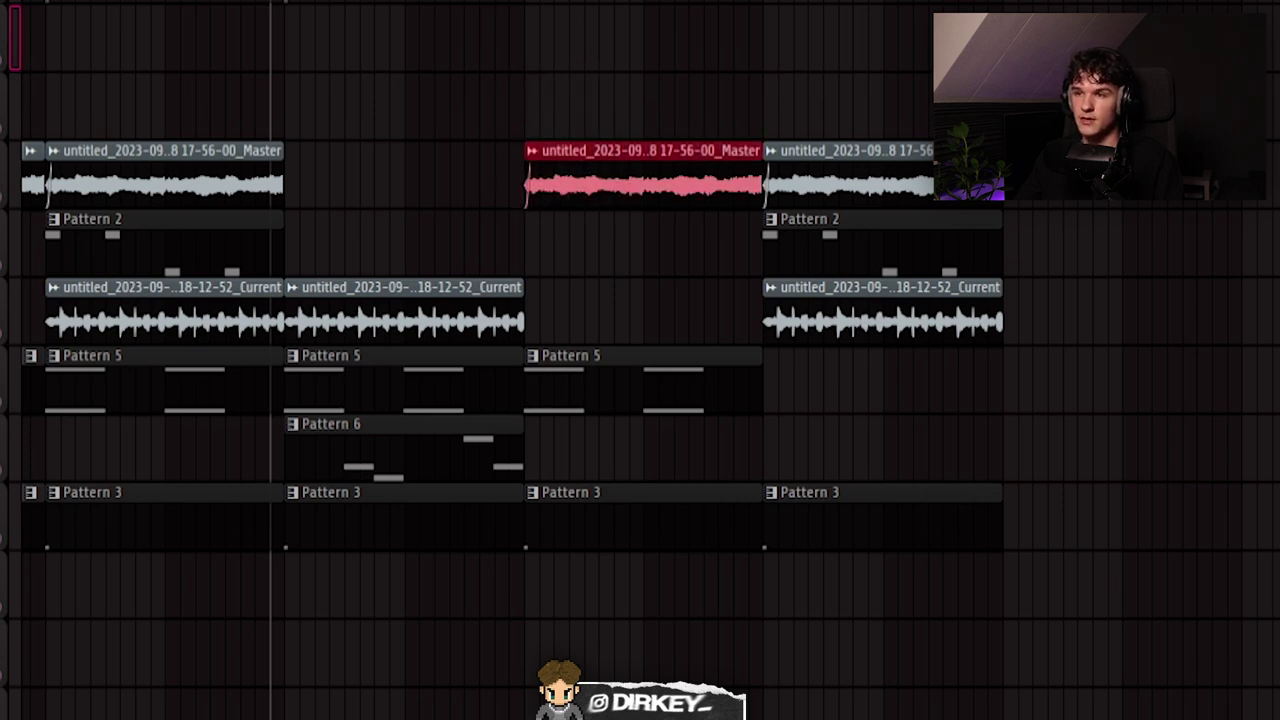
left_click_drag(314, 206, 349, 308)
left_click(310, 370)
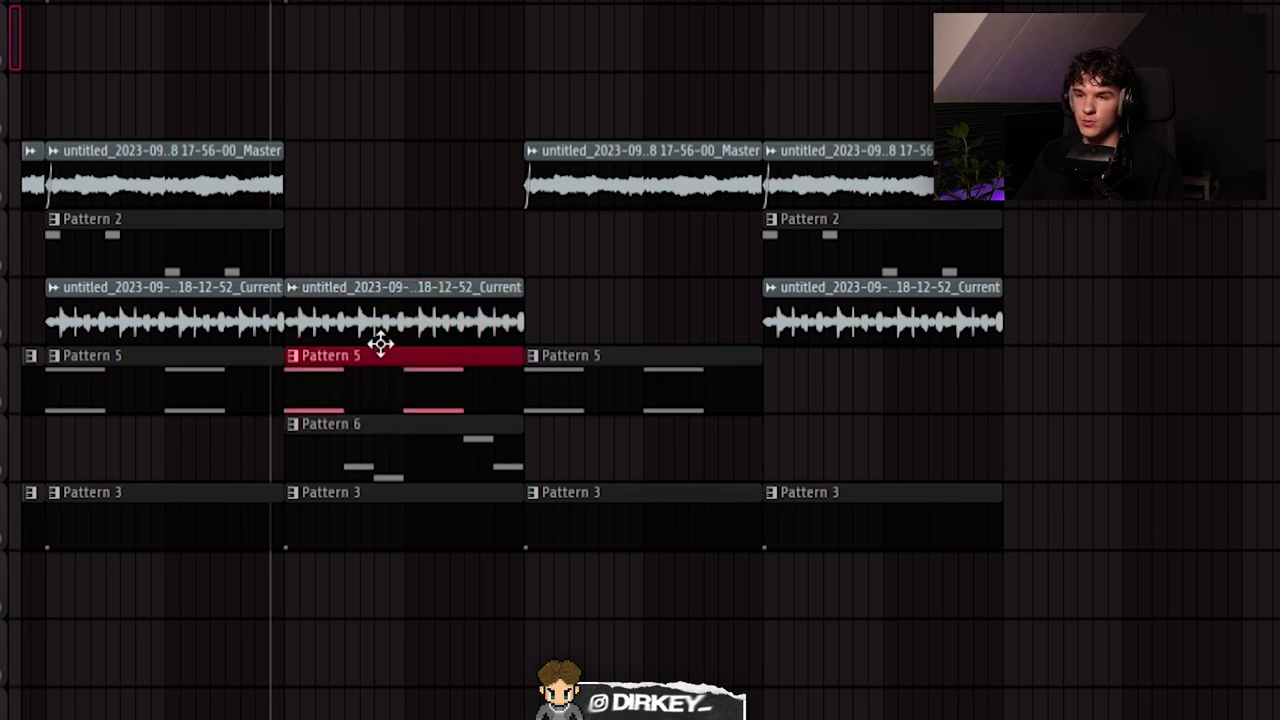
left_click_drag(288, 414, 404, 472)
scroll(324, 424, "up", 2)
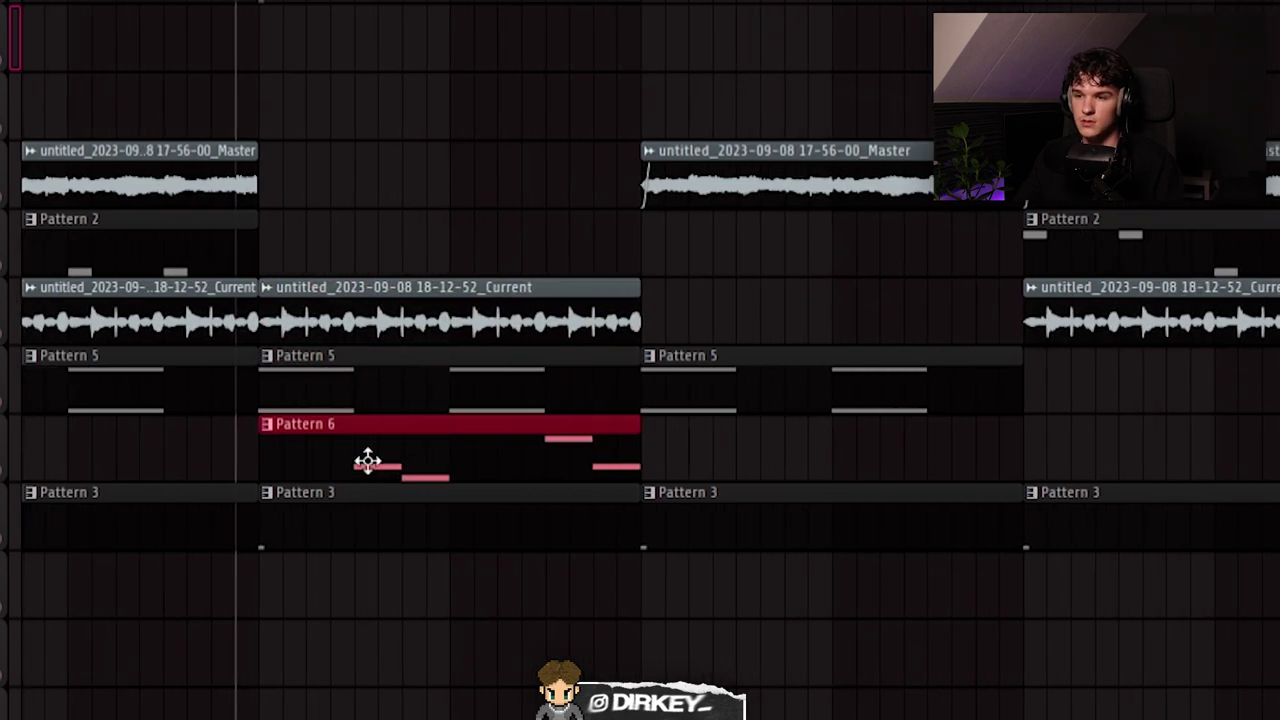
scroll(392, 530, "down", 1)
Examine the section from bar 33 to bar 41, highlighting its Master audio clip, Pattern 5 and Pattern 3.
left_click_drag(481, 68, 697, 206)
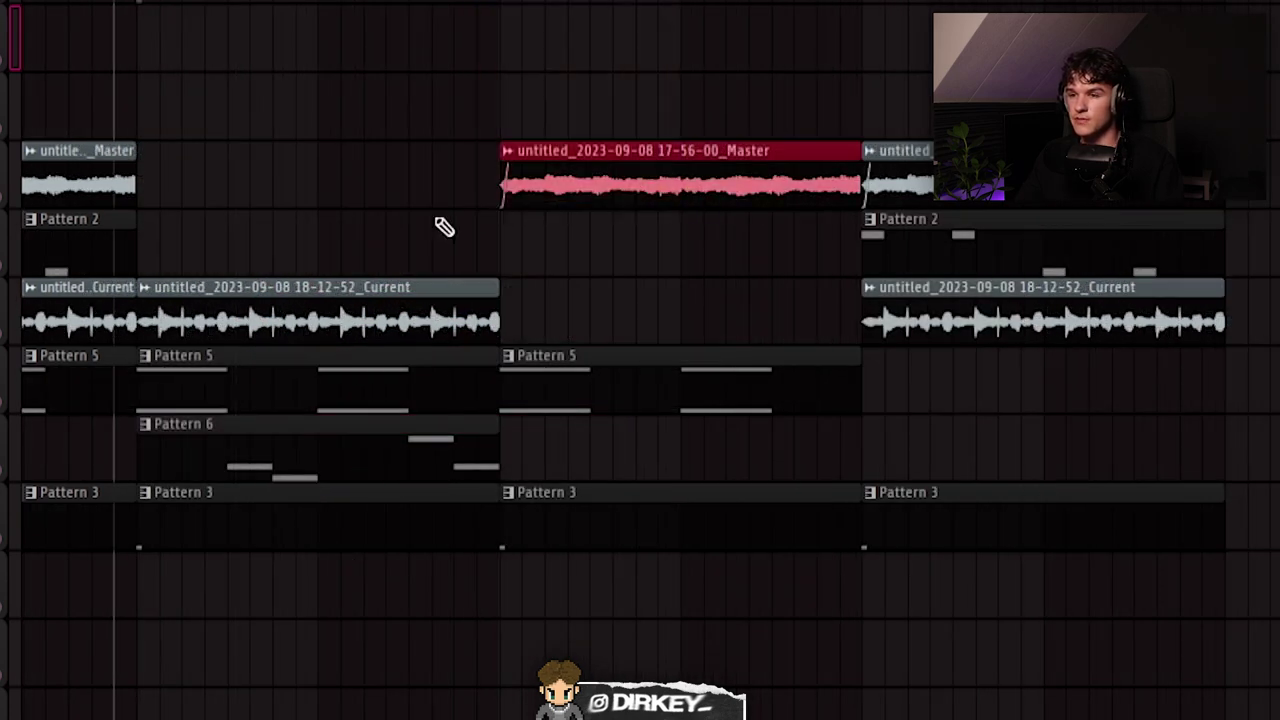
left_click_drag(612, 278, 577, 389)
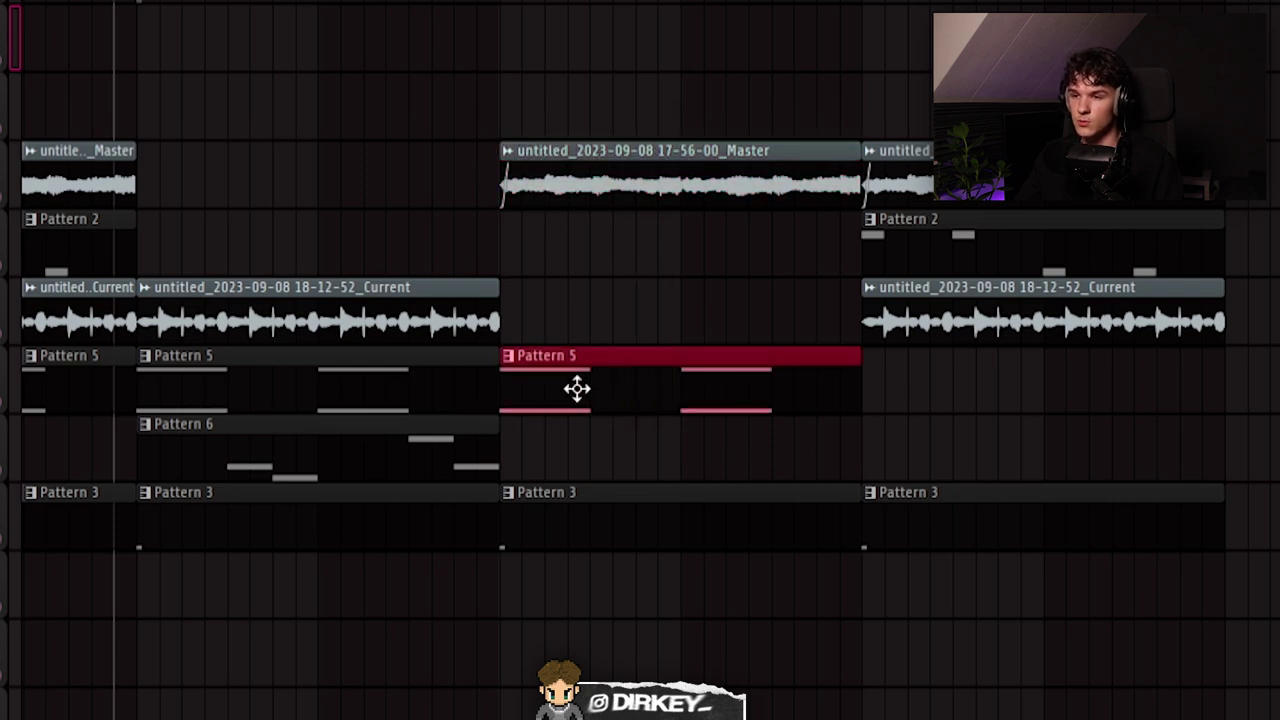
left_click_drag(578, 4, 656, 382)
left_click(540, 505)
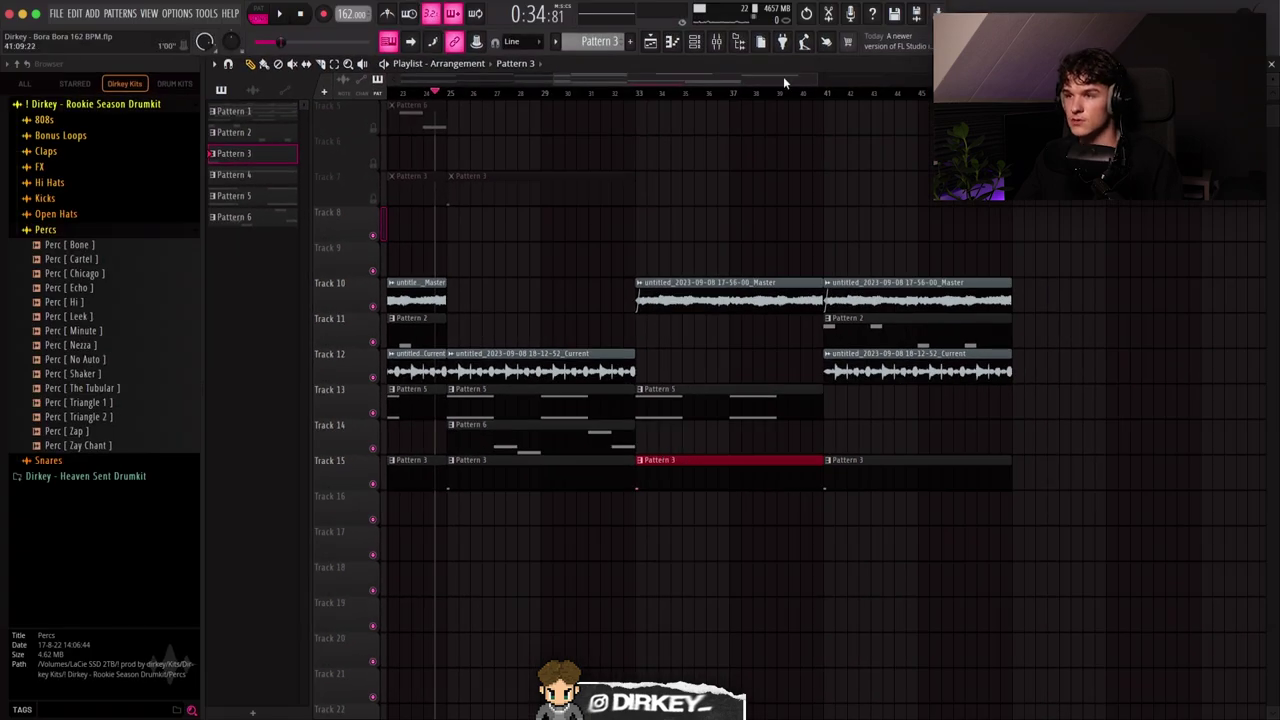
Compare the clips of the last section at bar 41 with those of the first section.
scroll(785, 83, "down", 5)
left_click_drag(797, 243, 687, 486)
left_click_drag(440, 243, 420, 476)
left_click_drag(745, 262, 686, 485)
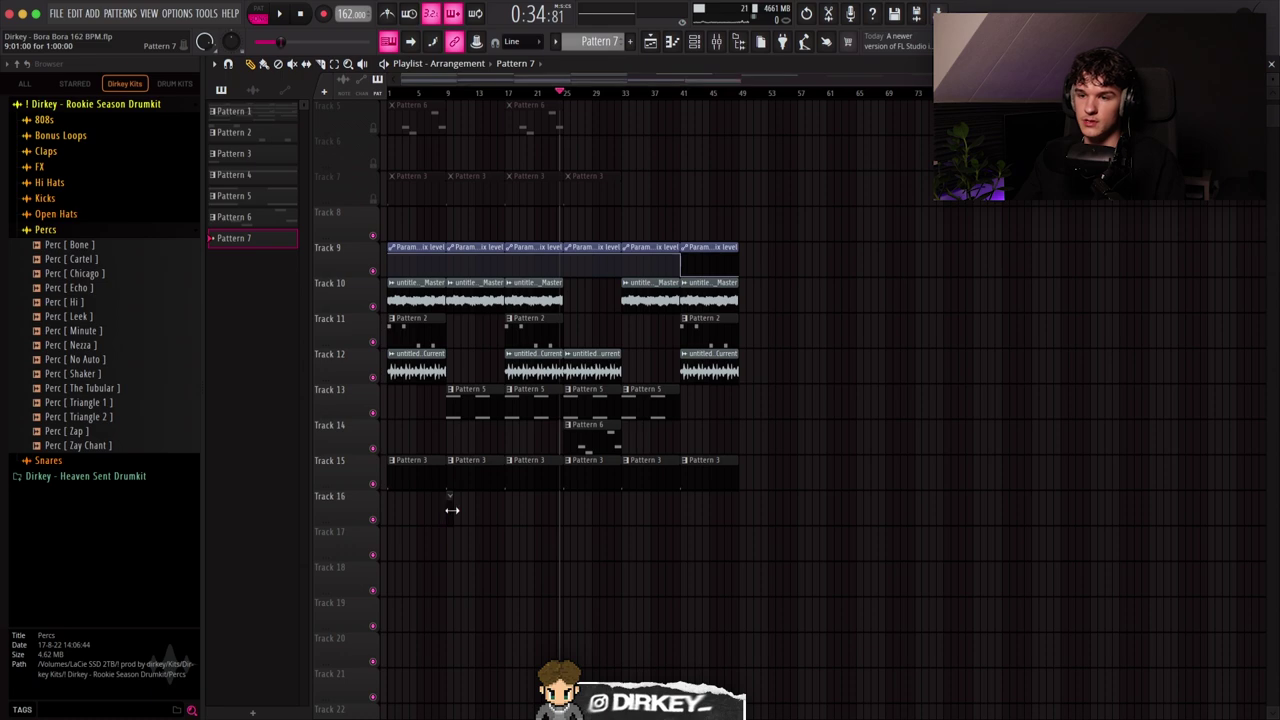
Repeat the Pattern 7 clip on Track 16 from bar 1 to bar 41, and select that time range.
key("super+b")
key("super+b")
key("super+b")
left_click(420, 511)
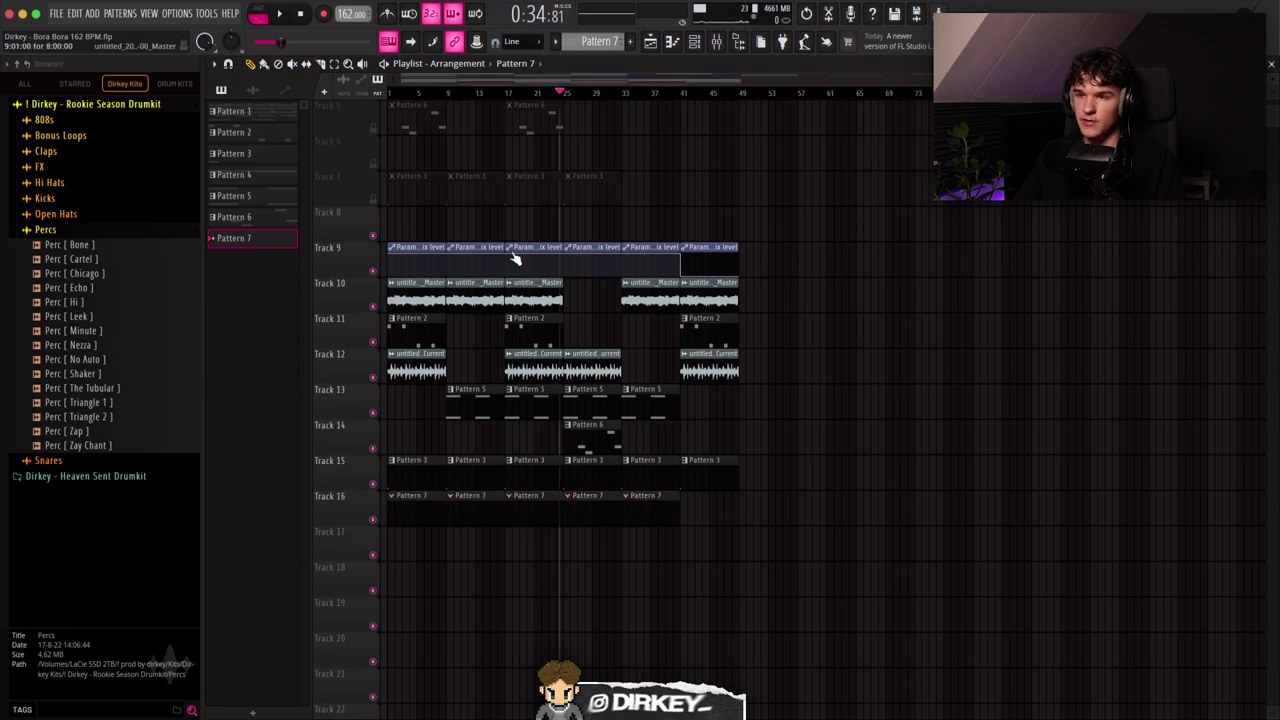
left_click_drag(685, 98, 388, 98)
scroll(485, 82, "up", 3)
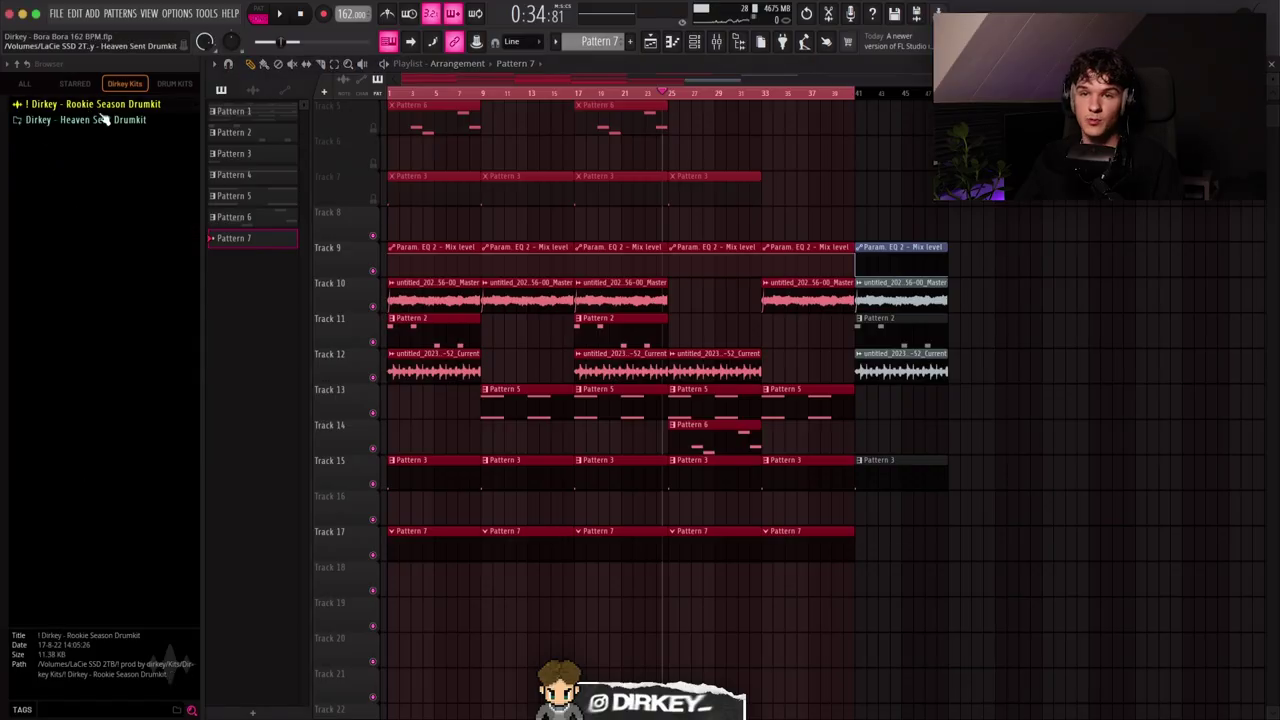
Browse the folders of the Heaven Sent Drumkit, including 808s, Bonus Loops and FX.
left_click(100, 120)
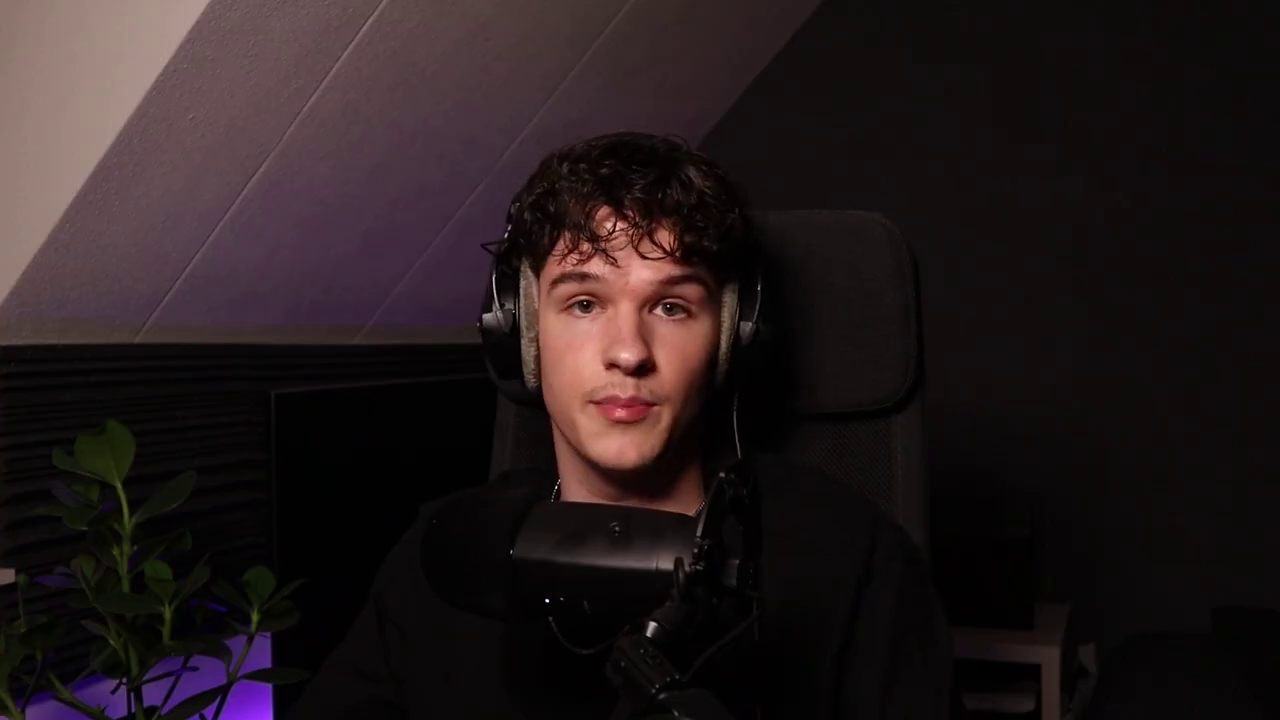
left_click(60, 135)
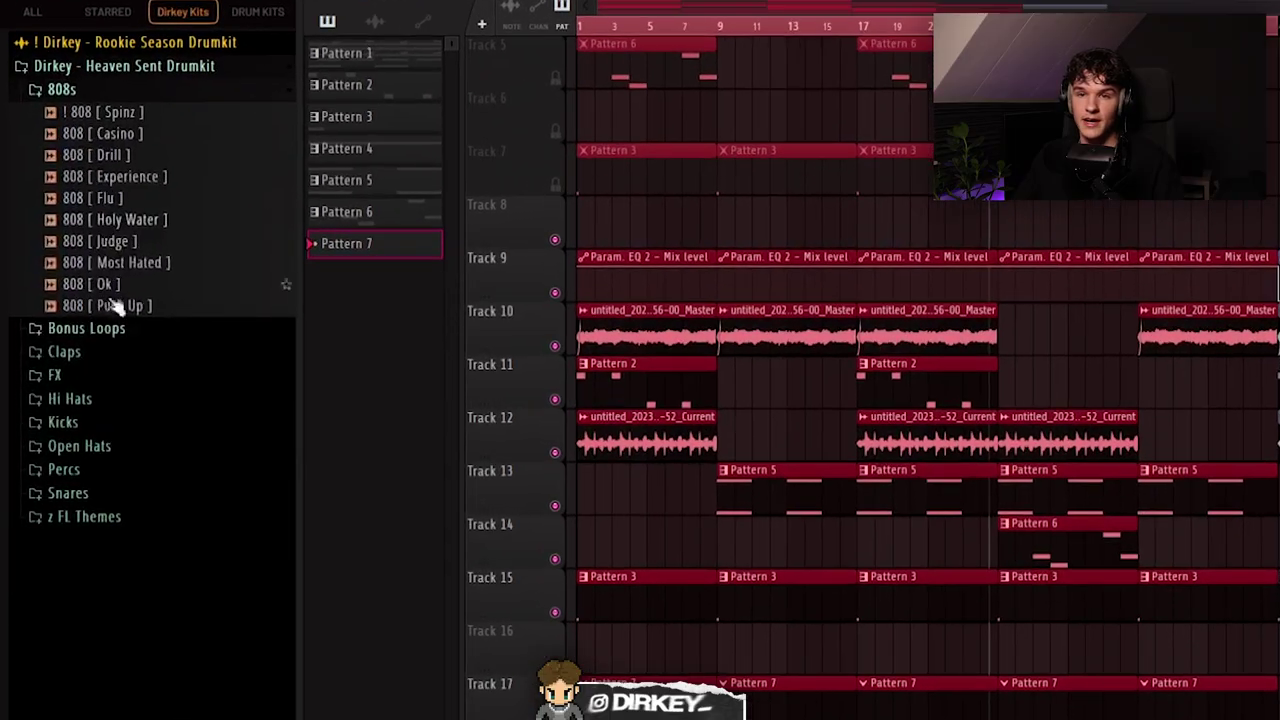
left_click(84, 330)
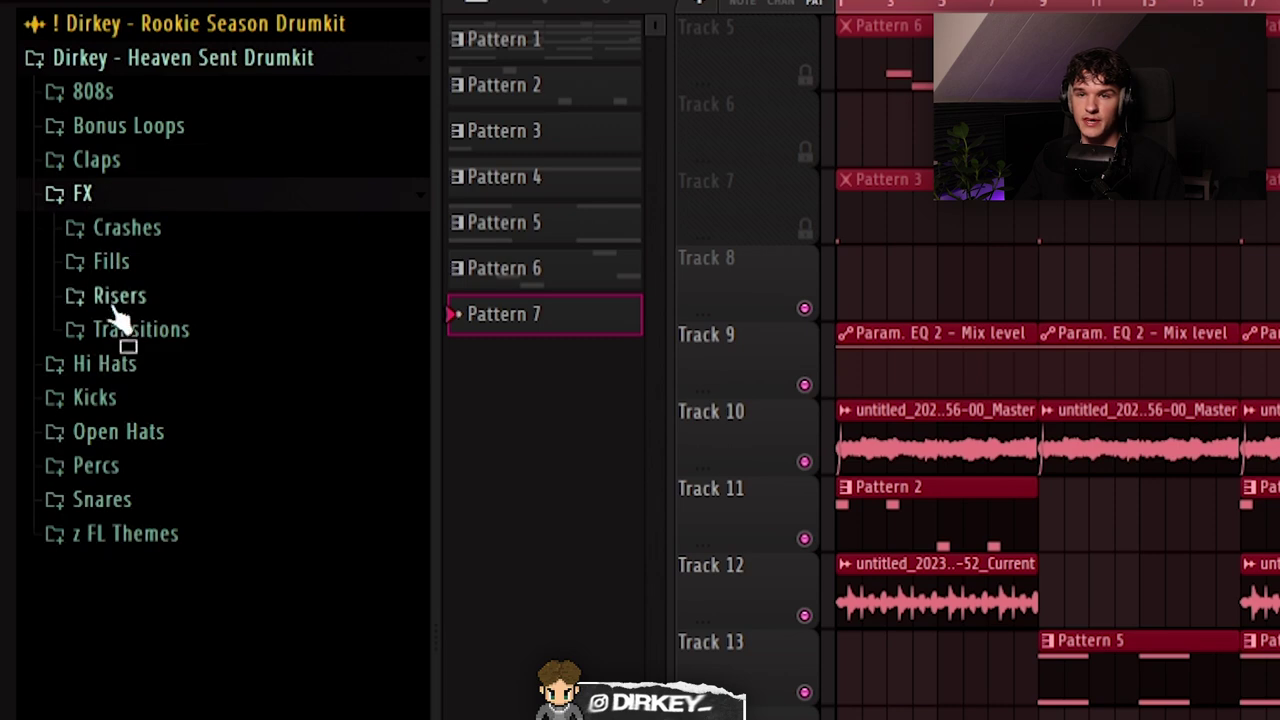
left_click(137, 429)
left_click(104, 584)
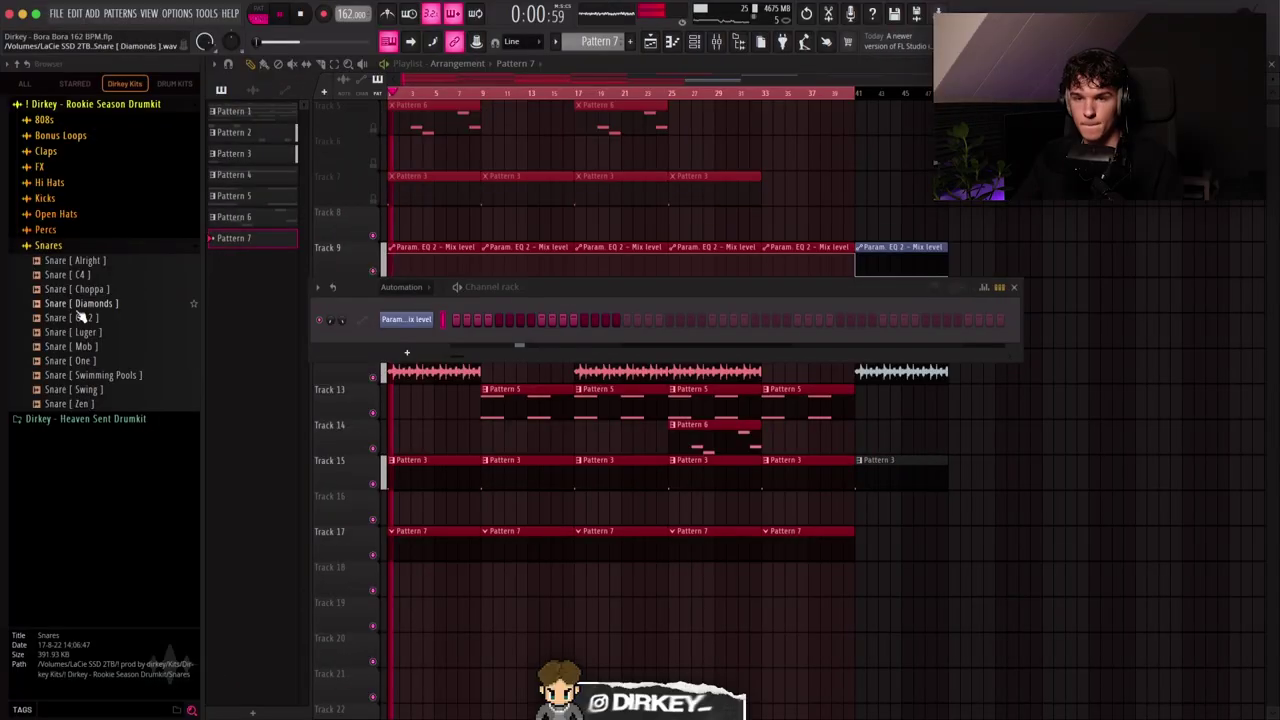
Audition Snare [ Alright ] from the Rookie Season Drumkit and add Snare [ Choppa ] to the channel rack.
left_click(78, 261)
left_click_drag(80, 289, 409, 345)
Open the Hi Hats folder of the Heaven Sent Drumkit and audition Hi Hat [ Cartier ].
left_click(51, 105)
left_click(80, 120)
left_click(55, 198)
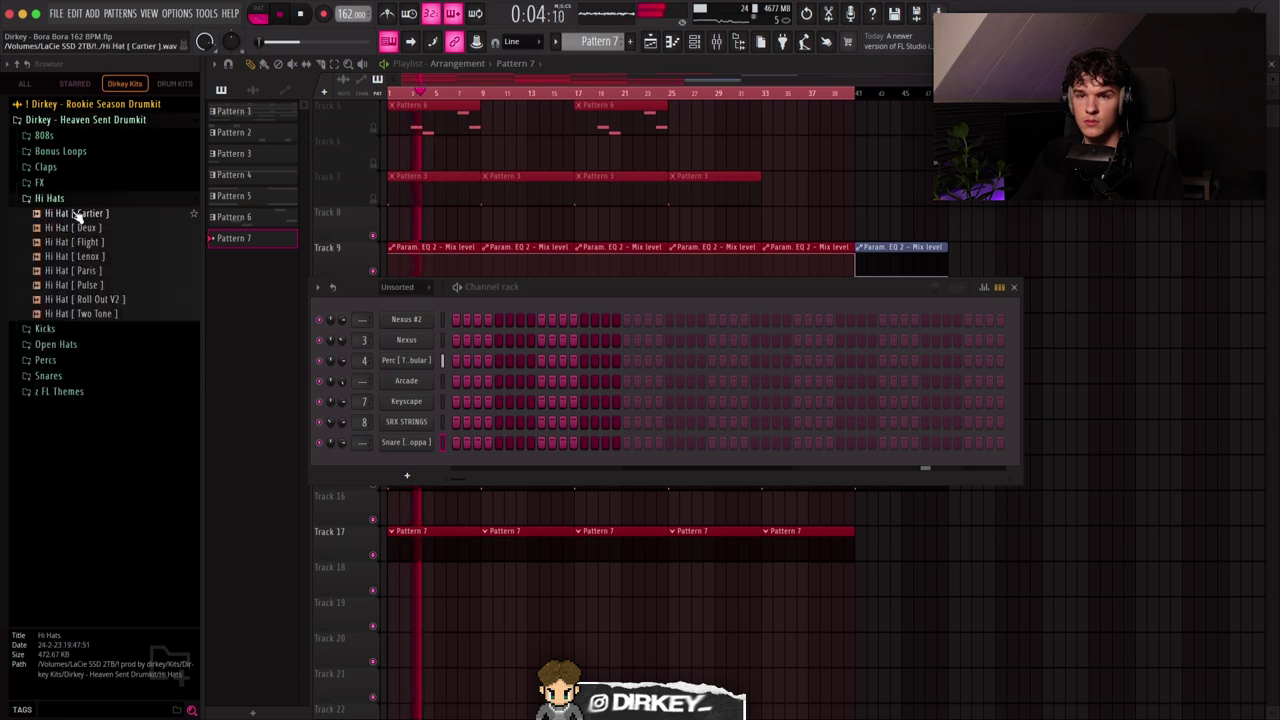
left_click(78, 214)
Open the piano roll of Snare [ Choppa ] and place a short B4 note on the third beat of bar 1.
left_click_drag(417, 467, 415, 465)
right_click(408, 444)
left_click(446, 441)
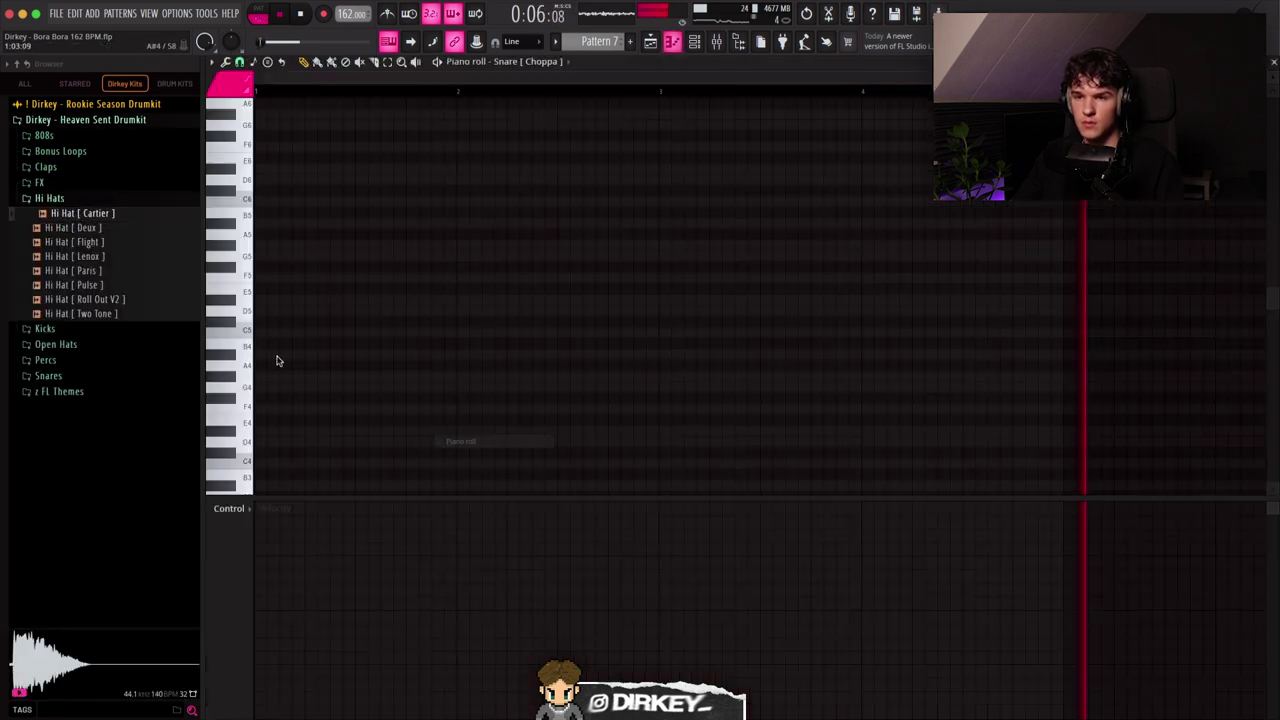
left_click(357, 313)
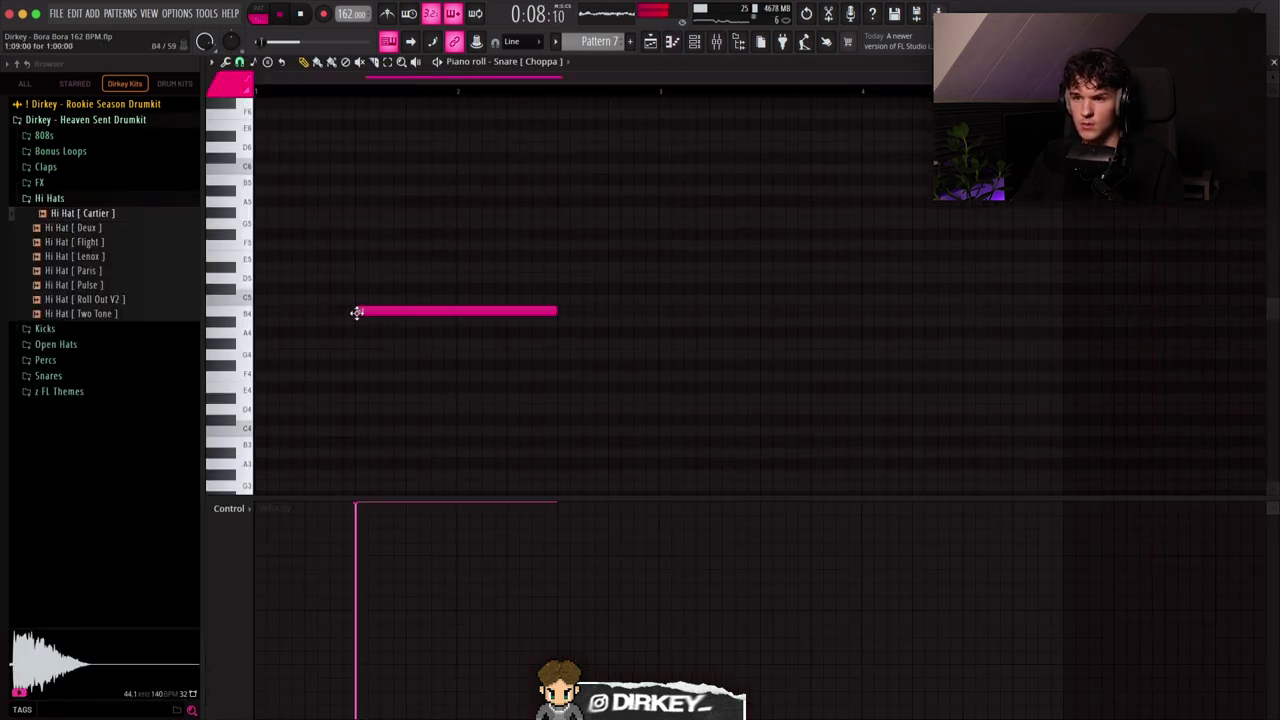
key("shift+d")
Restart playback and set the piano roll's time selection to loop bar 1.
key("space")
key("space")
left_click_drag(466, 92, 334, 77)
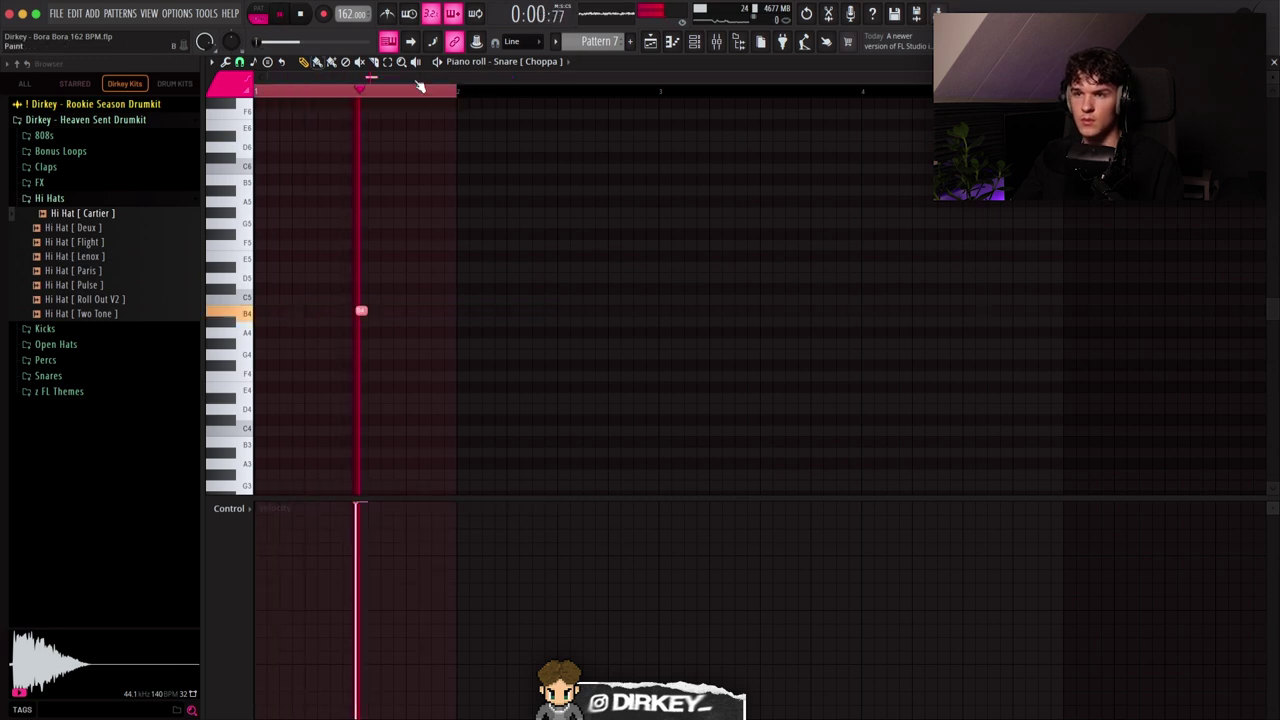
Repeat the one-bar B4 snare pattern until it fills eight bars.
key("super+b")
key("super+b")
key("super+b")
key("super+b")
key("super+b")
key("super+b")
scroll(405, 97, "down", 4)
key("super+b")
Fill the Hi Hat [ Cartier ] channel with a hit on every second step.
key("F9")
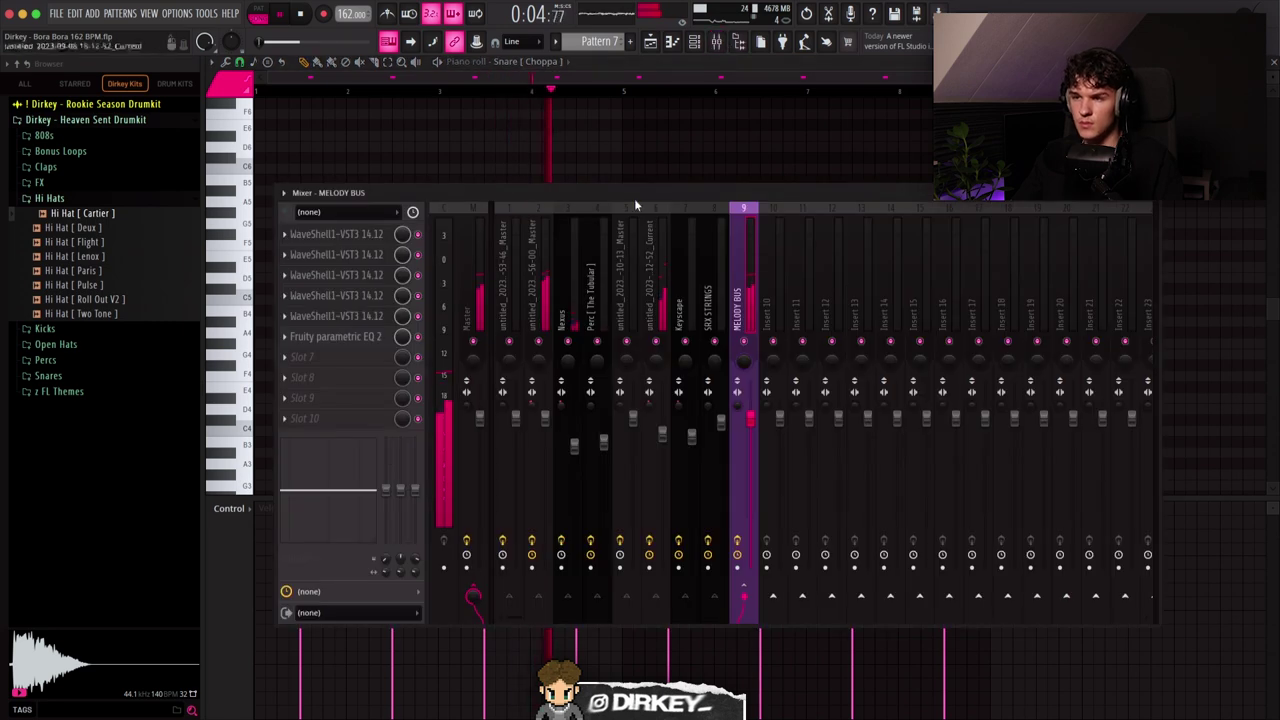
left_click(701, 42)
right_click(424, 466)
left_click(581, 507)
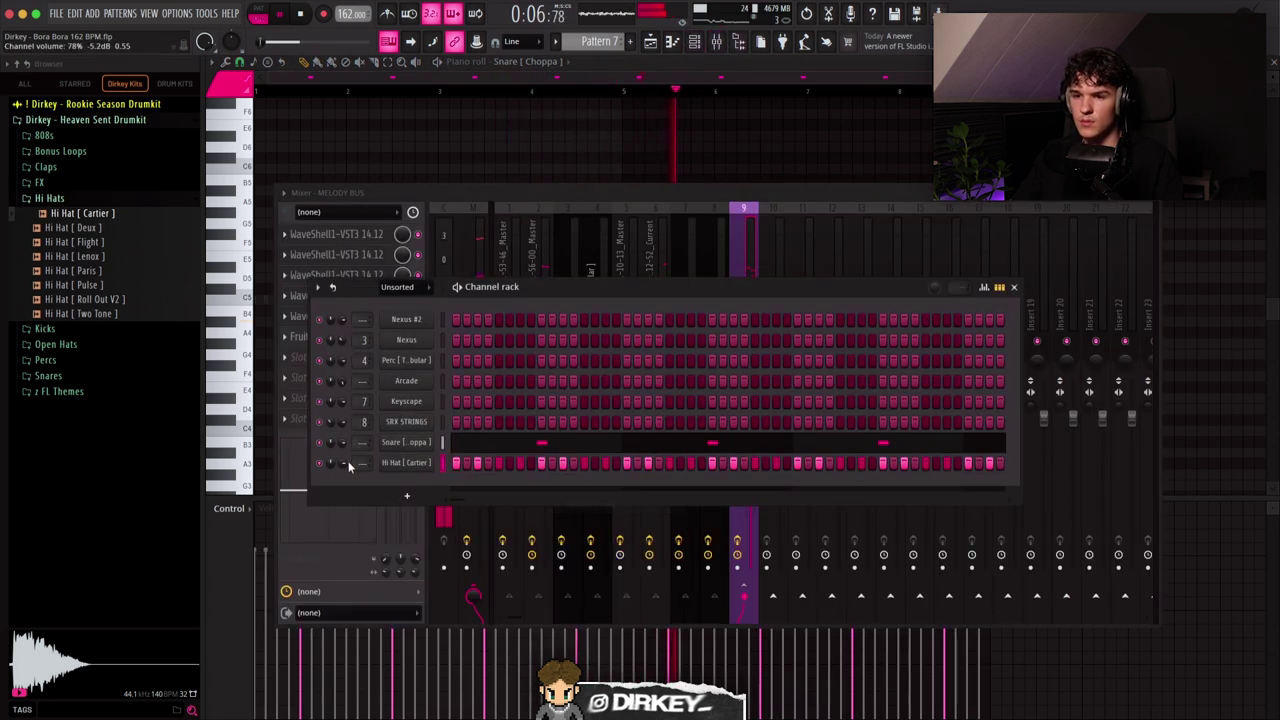
Rename the Hi Hat [ Cartier ] channel to "hat" and the Snare [ Choppa ] channel to "snare".
middle_click(395, 458)
type("hat")
key("Return")
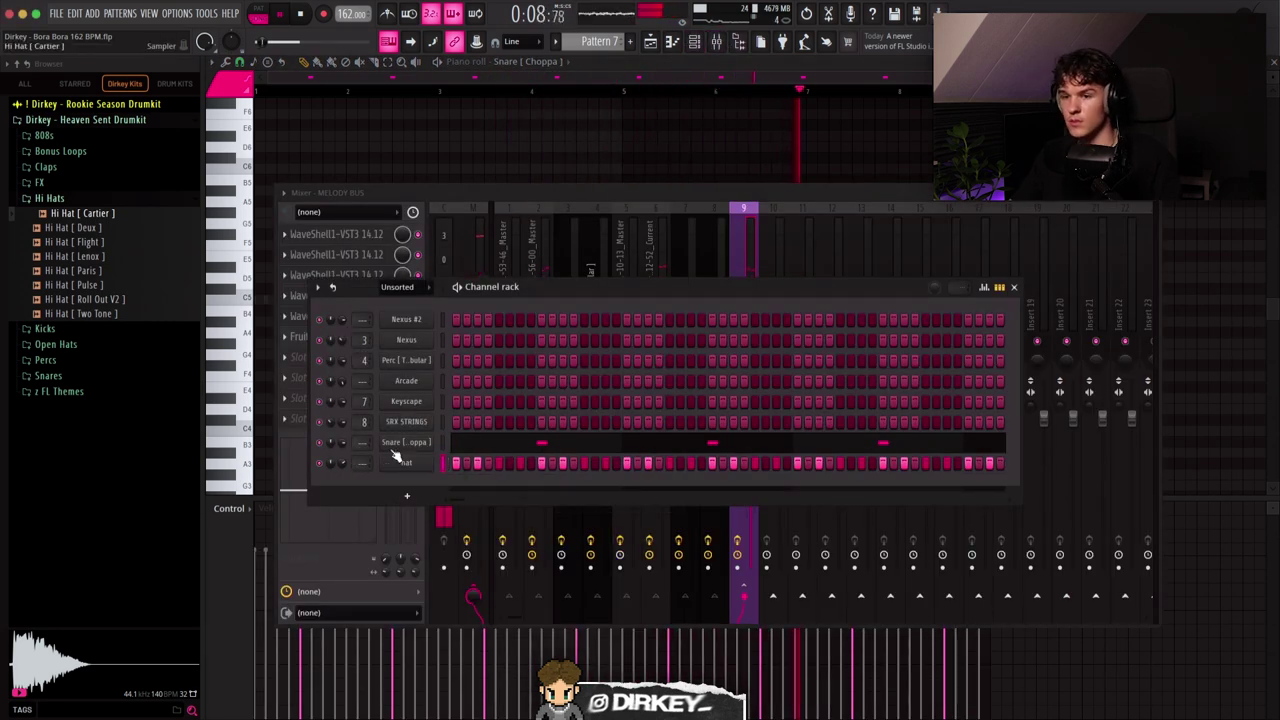
middle_click(396, 447)
type("snare")
key("Return")
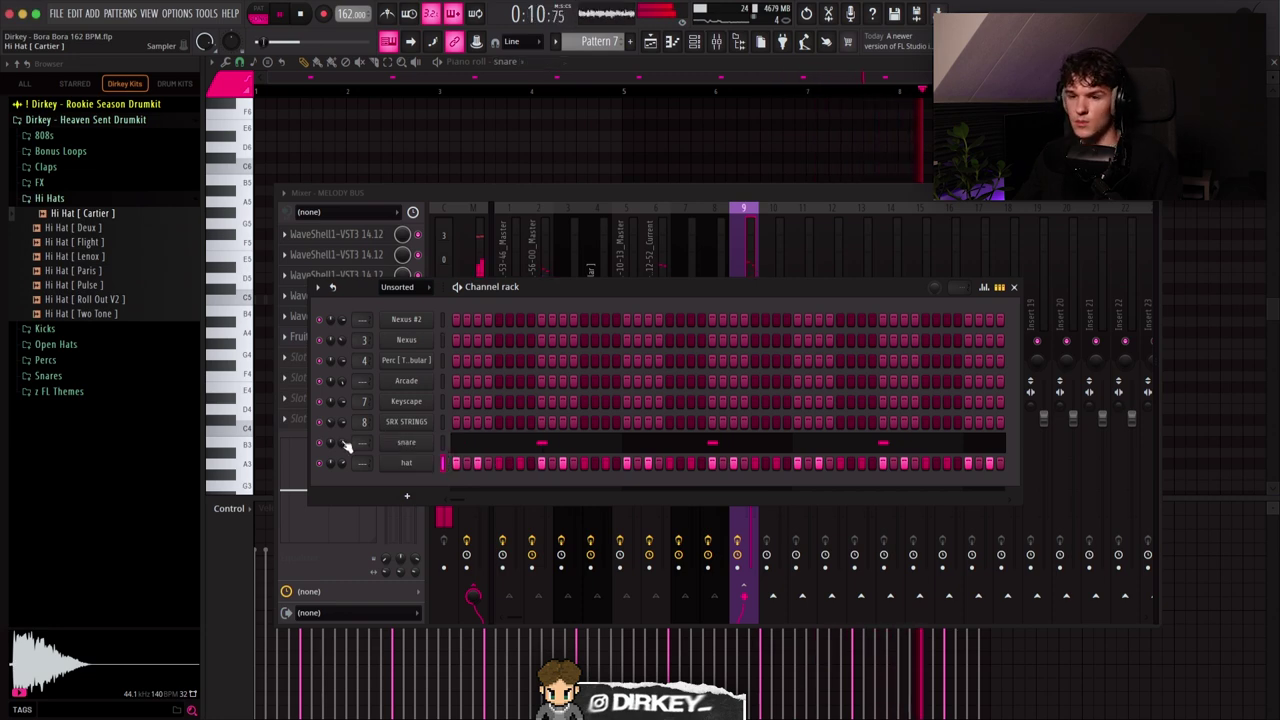
Paint a fast hat roll on the fourth beat of bar 1 in the hat's piano roll and lower it to A#3.
key("F7")
key("n")
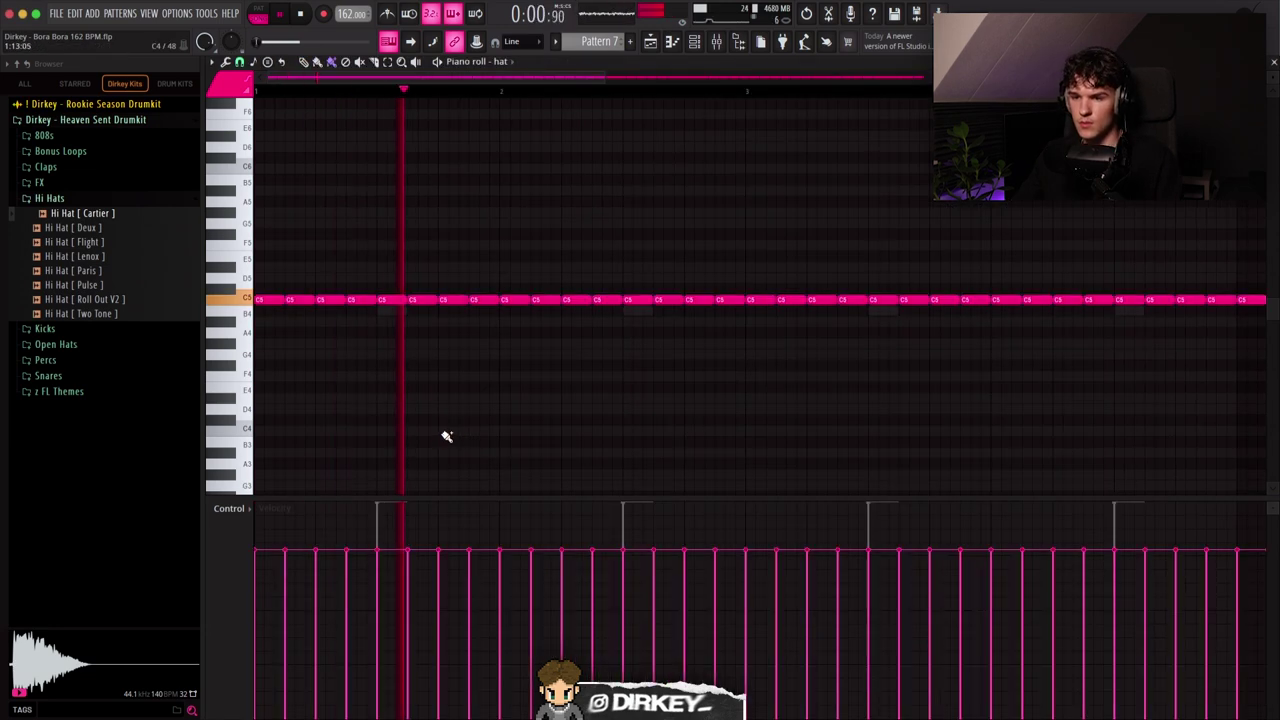
left_click_drag(442, 431, 468, 434)
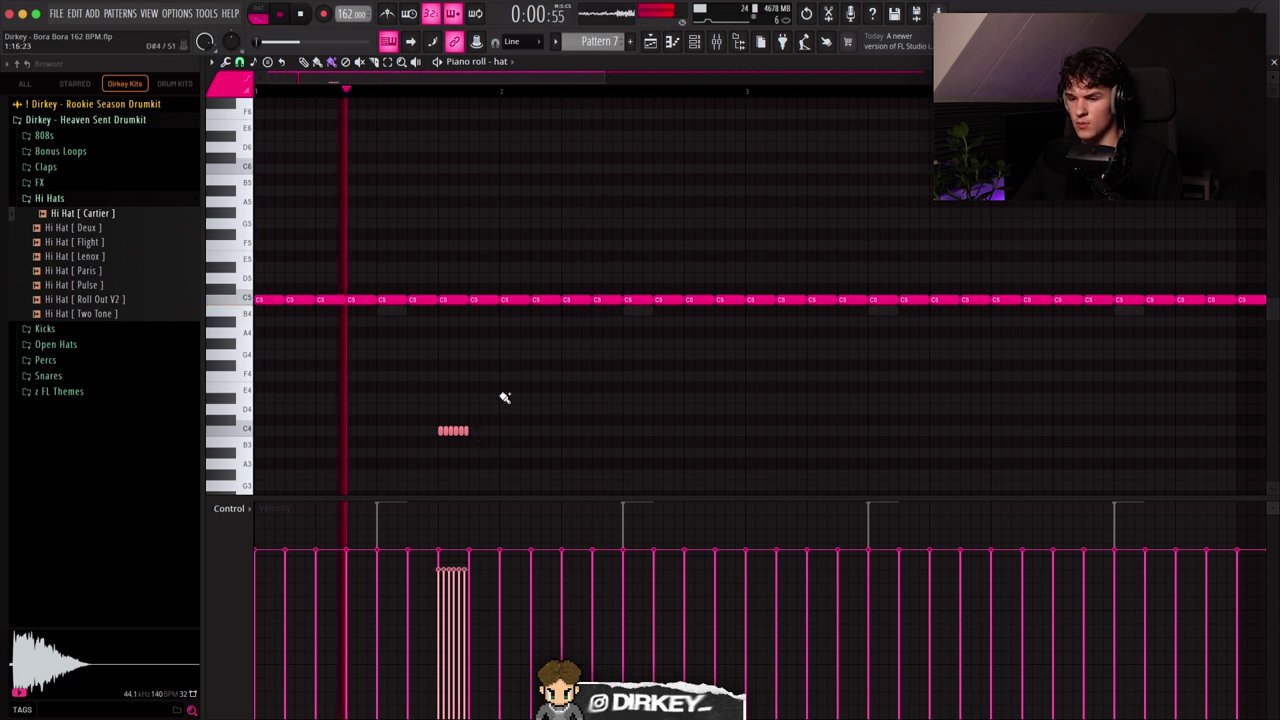
key("shift+Down")
key("shift+Down")
scroll(392, 92, "down", 3)
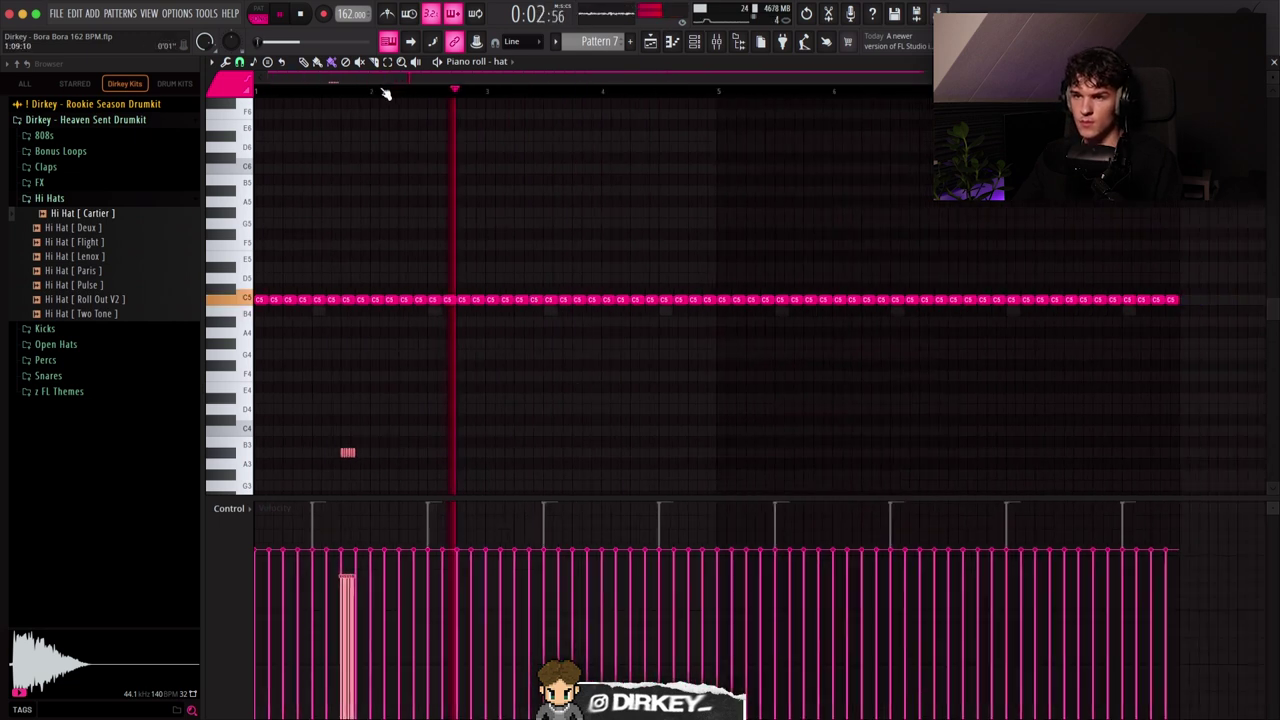
key("space")
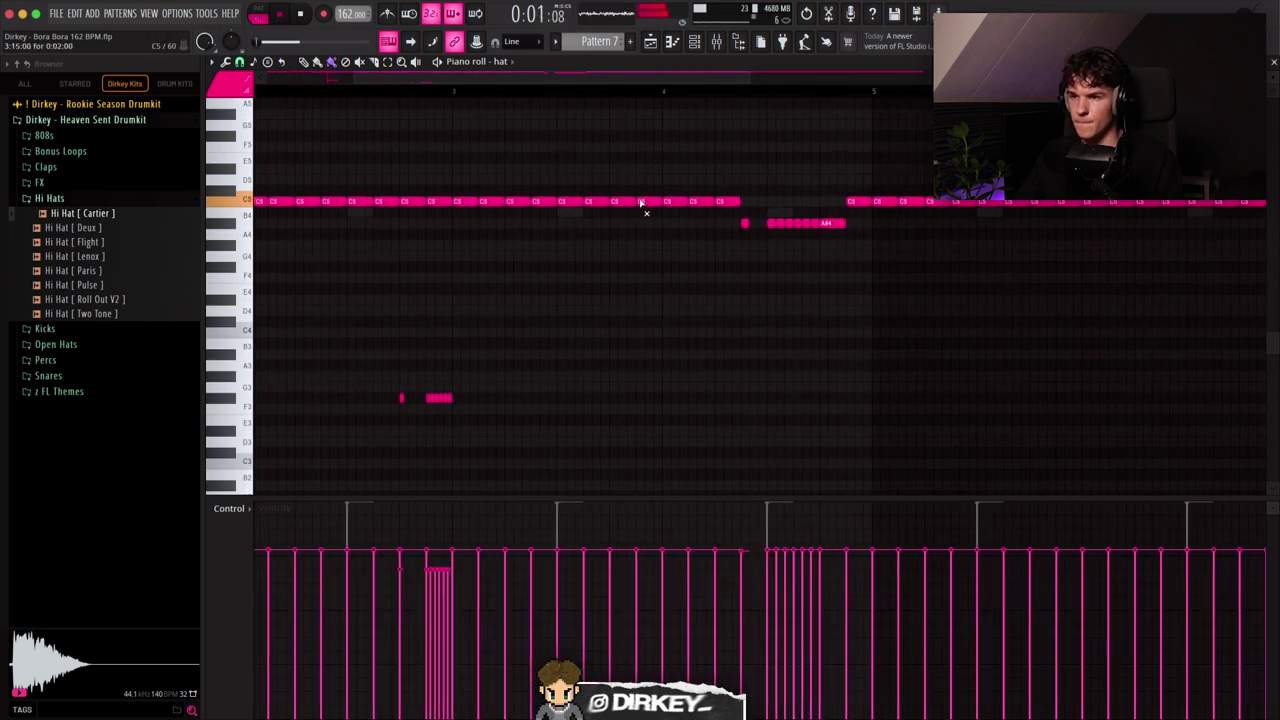
Delete the hat notes in the second half and duplicate the first four bars' hat pattern into bars 5 to 8.
key("super+d")
scroll(614, 93, "down", 4)
left_click_drag(1107, 200, 640, 234)
key("Delete")
key("ctrl+b")
key("super+d")
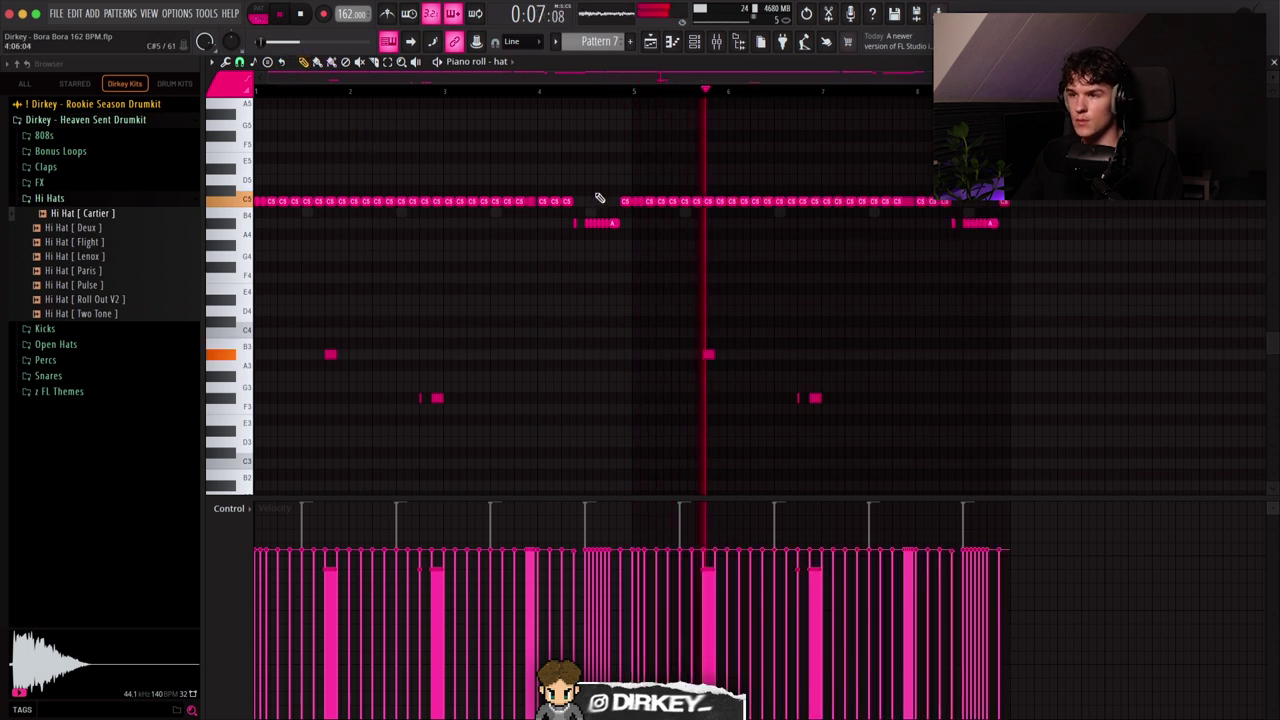
Lower the hat group running from bar 7 into bar 8 to B4, and add an A#3 hit in bar 6 and a C3 hit in bar 5.
left_click_drag(893, 188, 920, 210)
left_click_drag(921, 204, 920, 217)
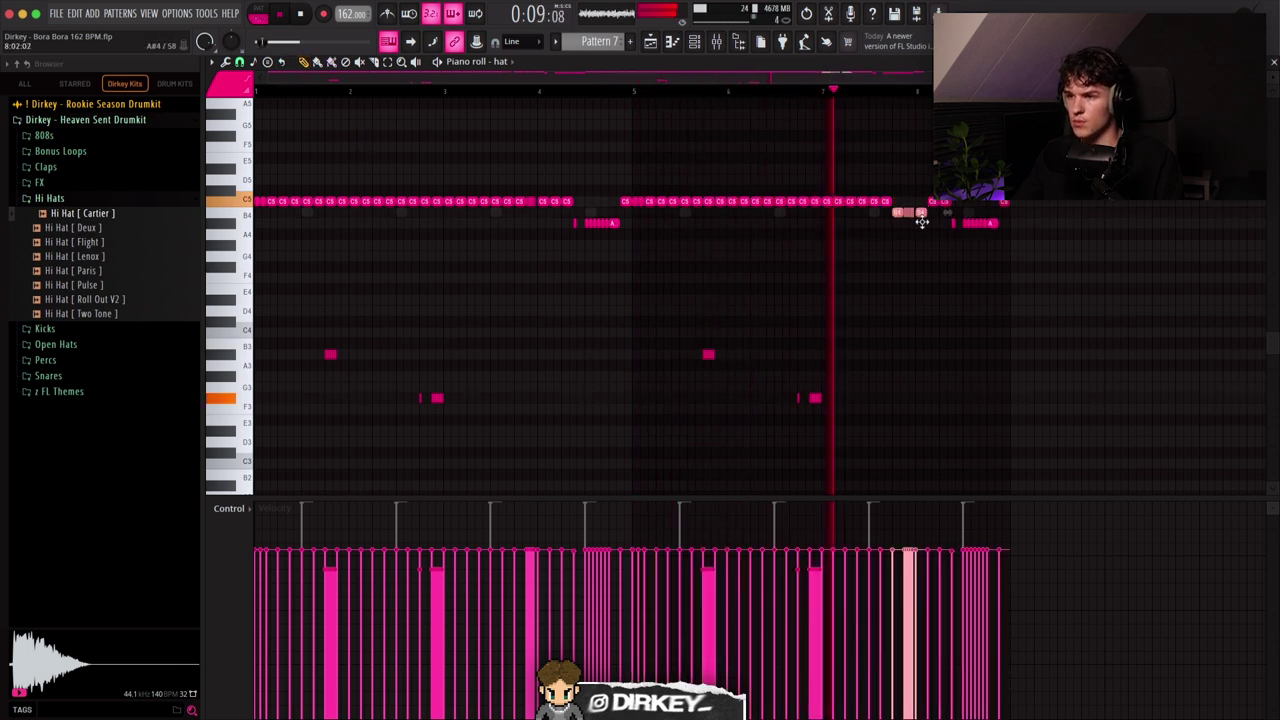
scroll(666, 94, "up", 3)
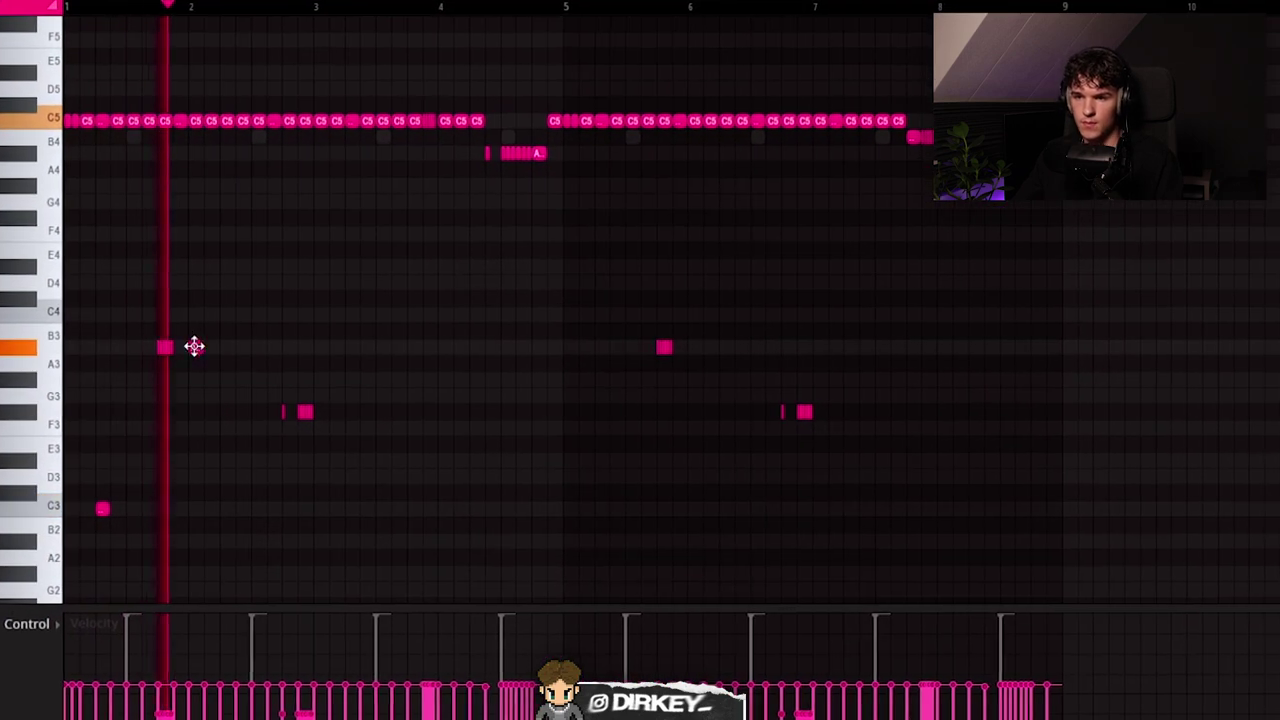
left_click(678, 347)
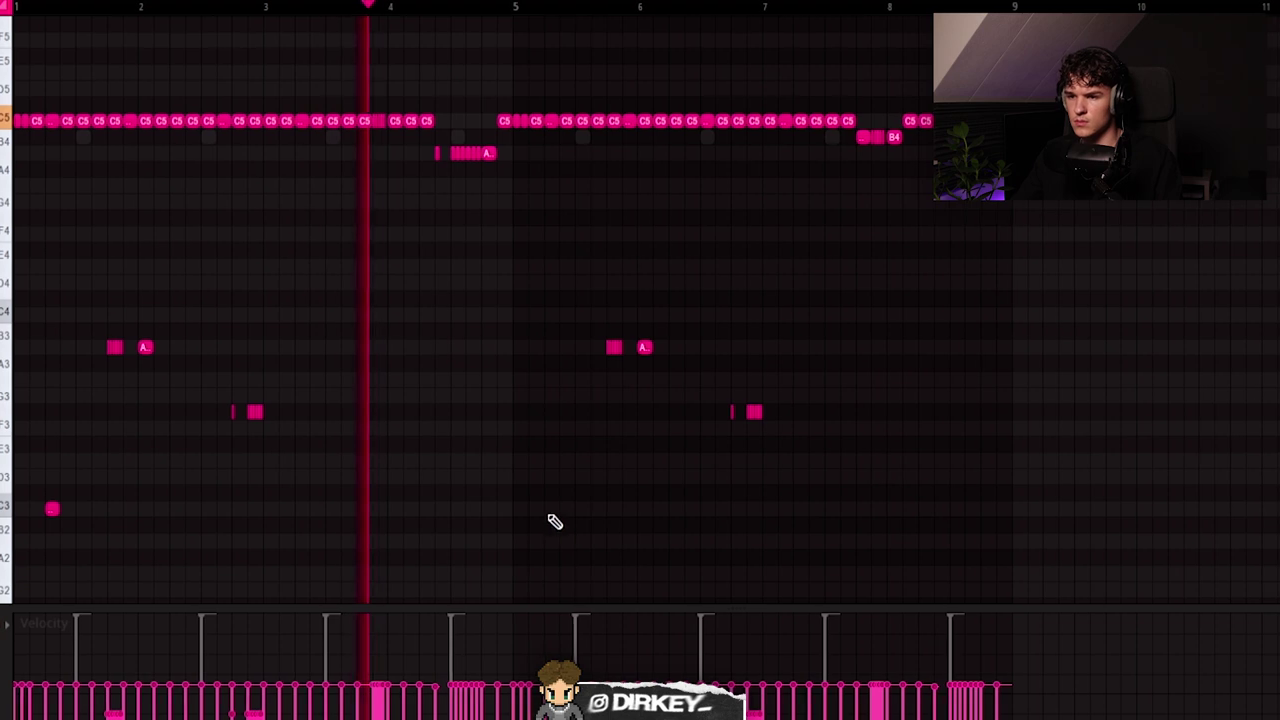
left_click(551, 512)
Switch the hat's control lane to note panning and select the A#3 and F#3 note groups in both halves.
left_click(42, 623)
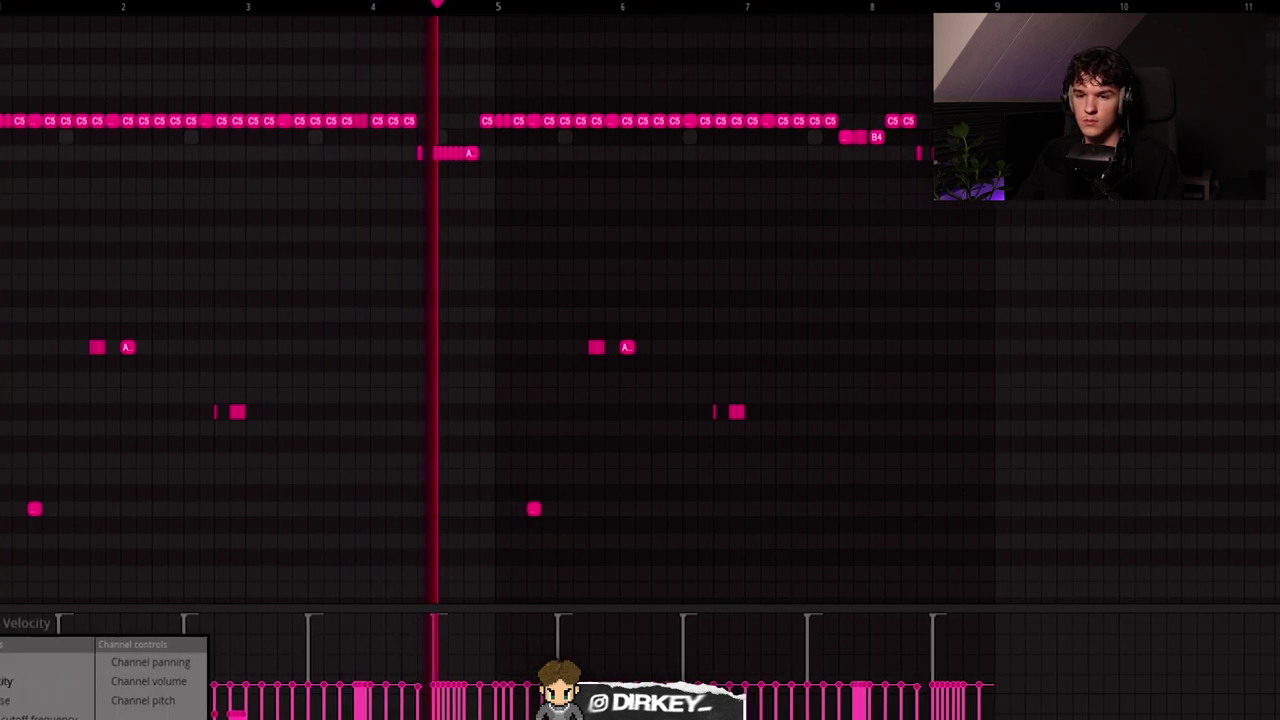
left_click(27, 660)
left_click_drag(675, 310, 600, 365)
left_click_drag(765, 390, 689, 437)
left_click_drag(123, 325, 32, 372)
left_click_drag(224, 378, 123, 434)
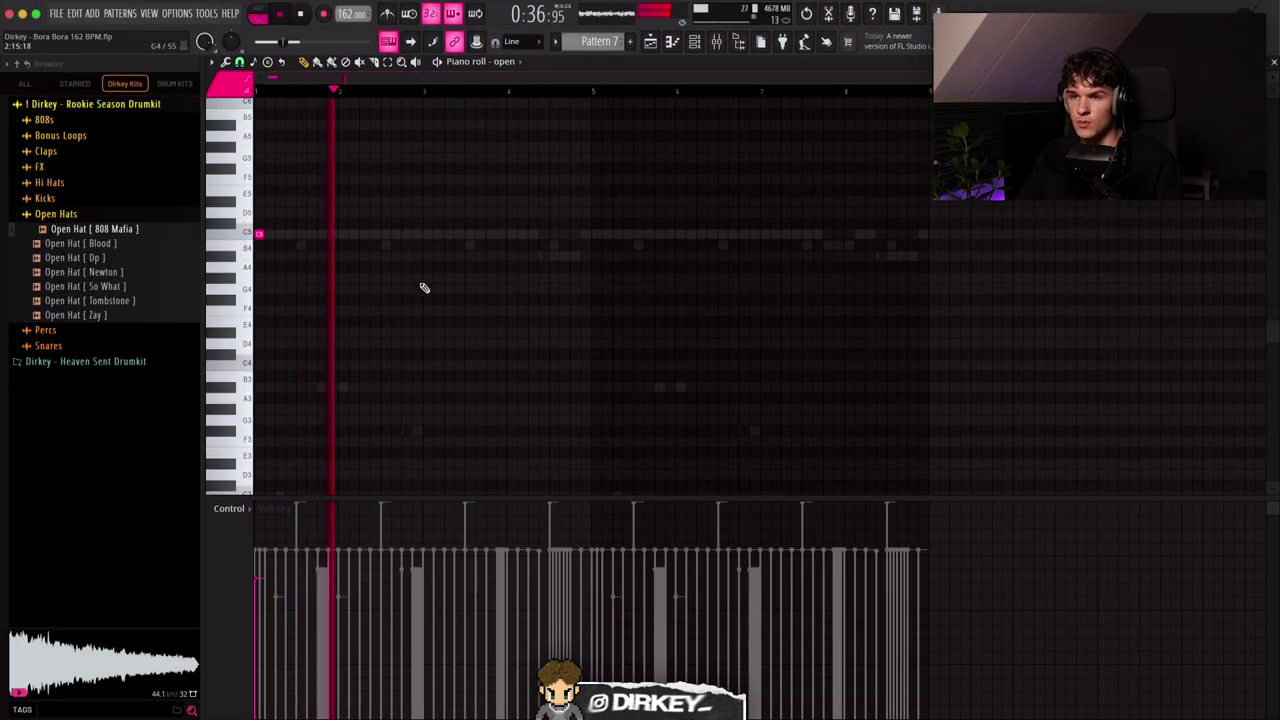
Add C5 open hat hits in bars 3 and 4, and duplicate the four-bar pattern into bars 5 to 8.
left_click(449, 234)
left_click(554, 234)
left_click_drag(588, 88, 256, 92)
key("ctrl+b")
key("ctrl+d")
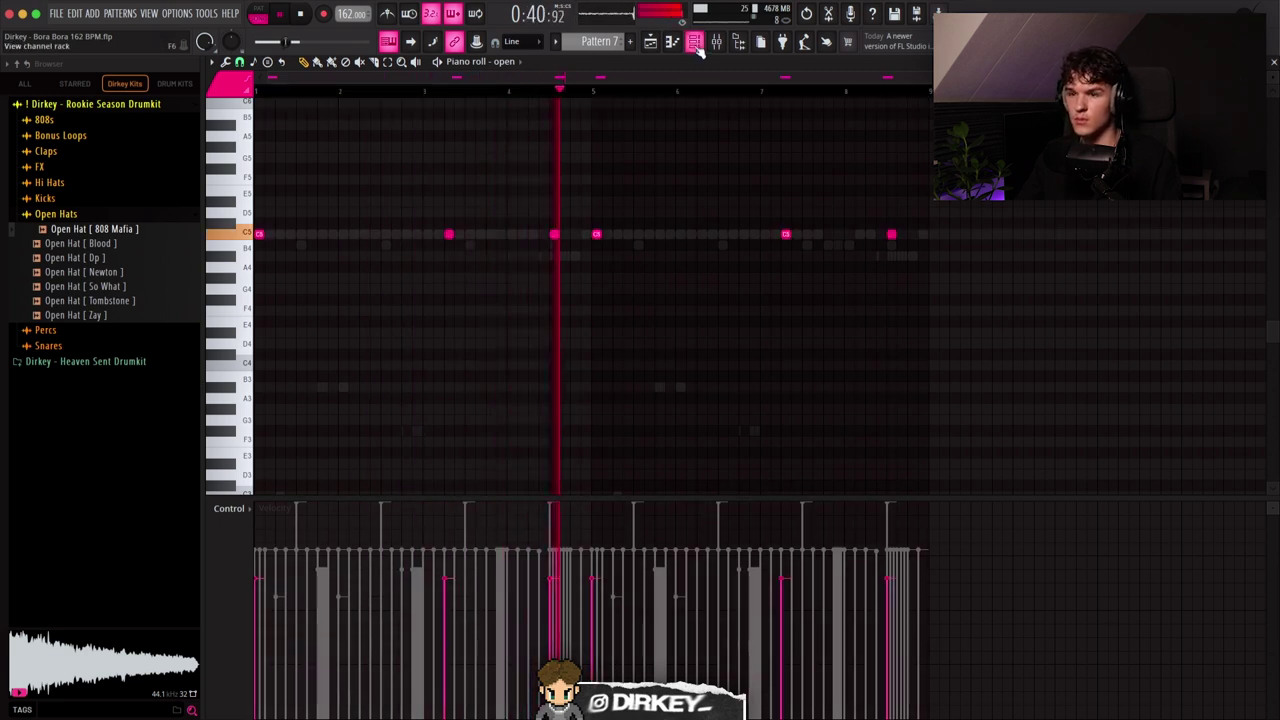
Bring up the channel rack and reopen the piano roll of the open hat channel.
key("F6")
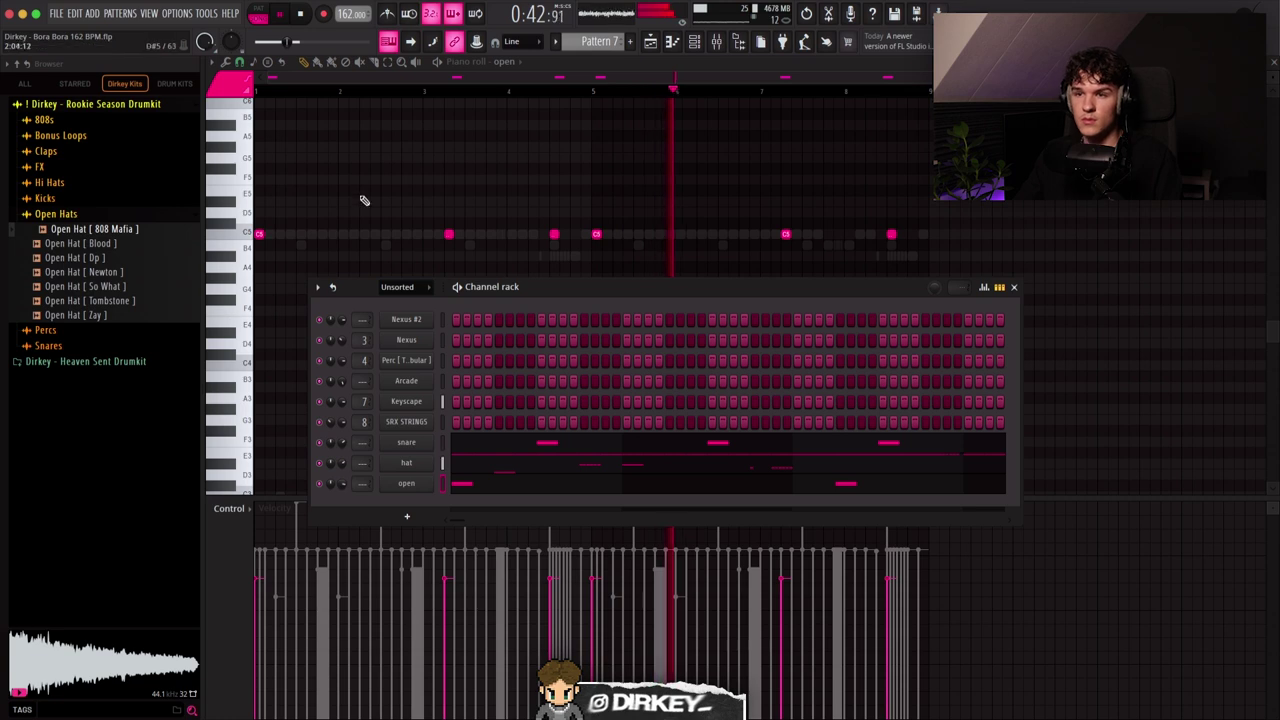
right_click(373, 172)
key("F7")
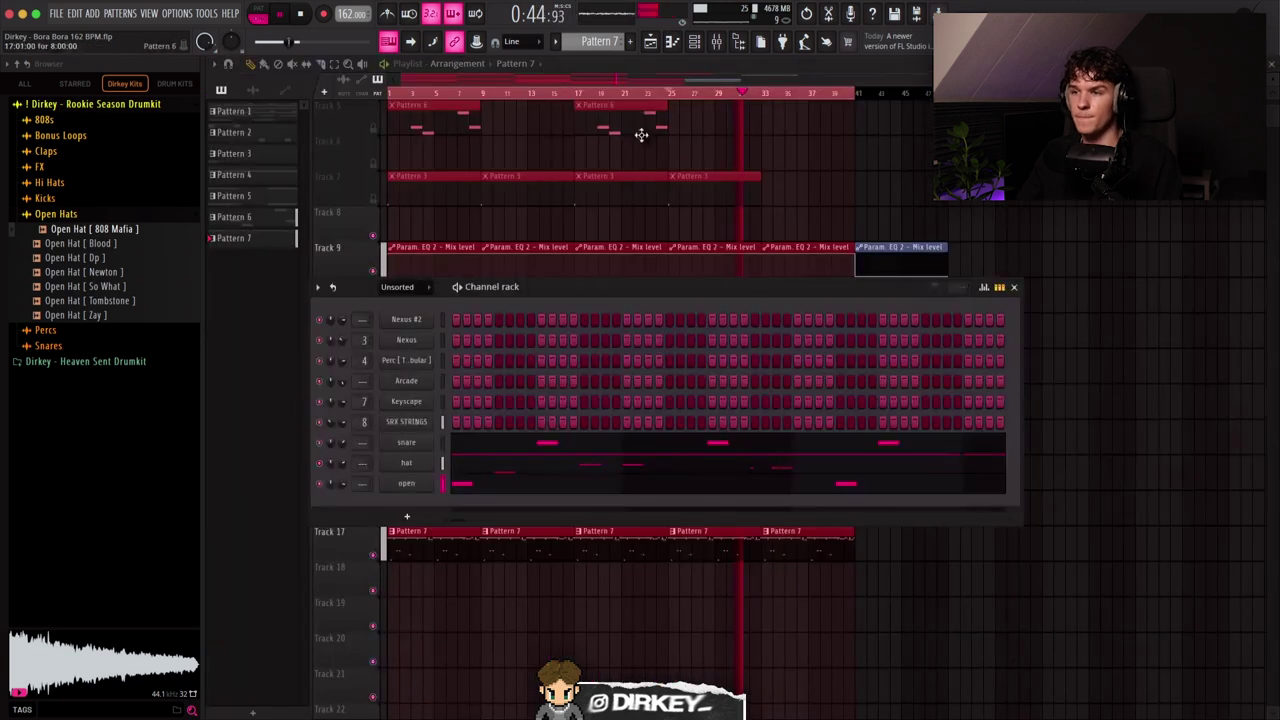
key("F6")
left_click(694, 41)
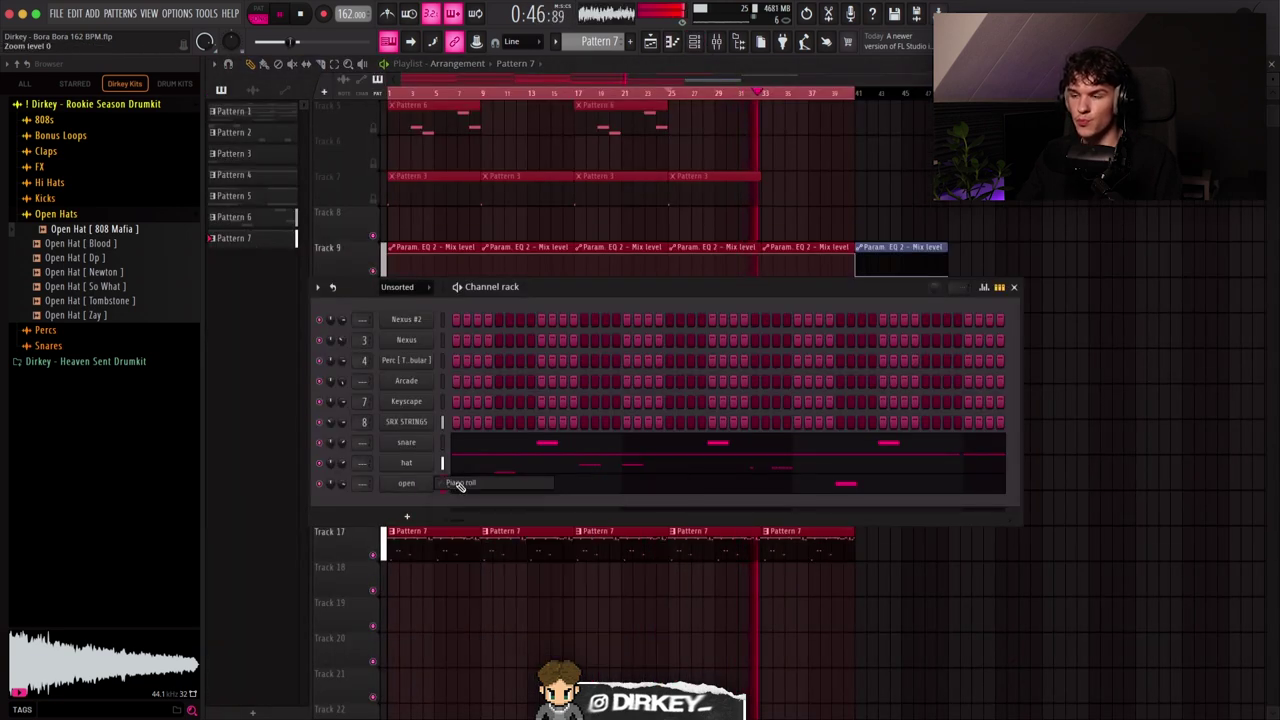
key("F7")
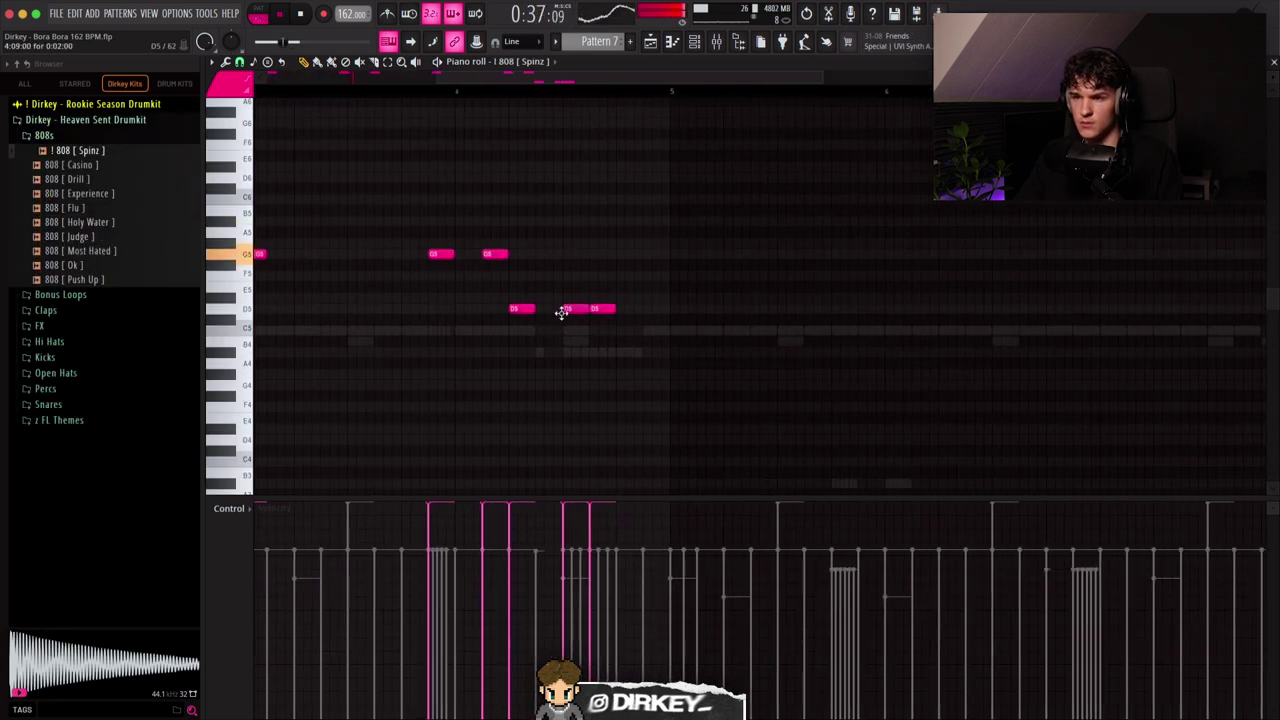
Chop the 808's D5 note on the third beat of bar 4 into shorter hits with the chopper tool.
key("alt+u")
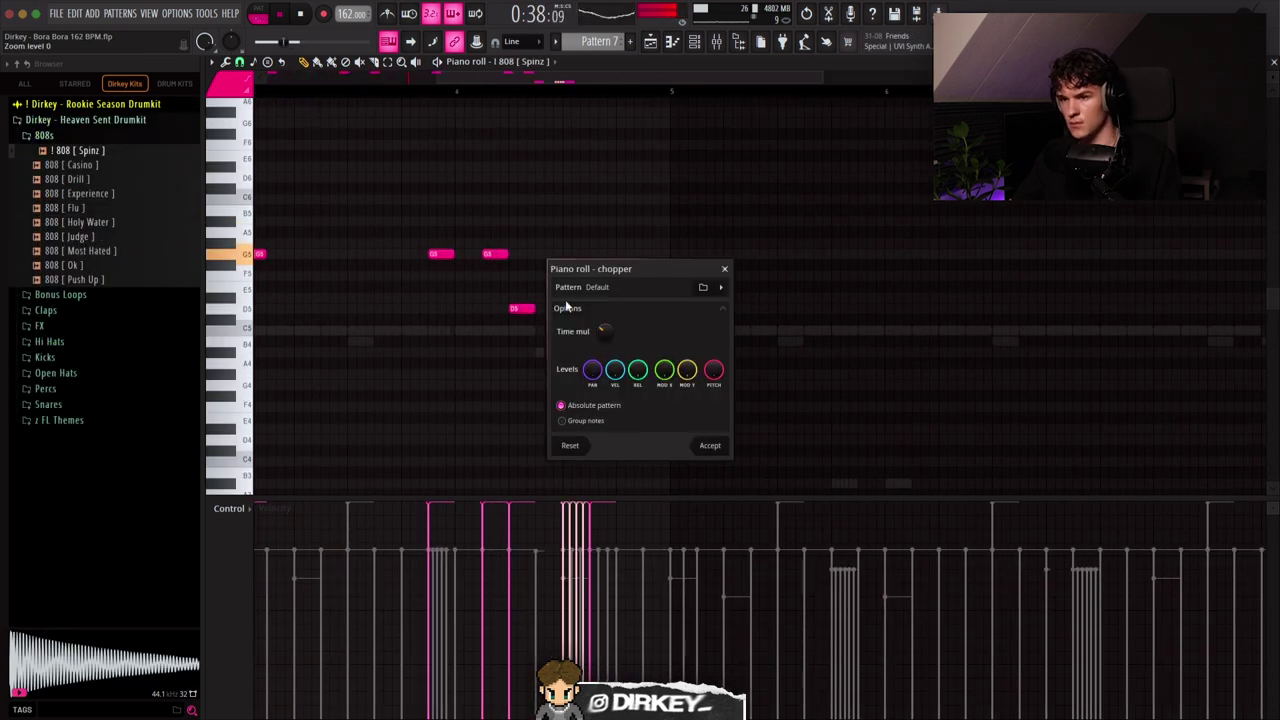
left_click(708, 447)
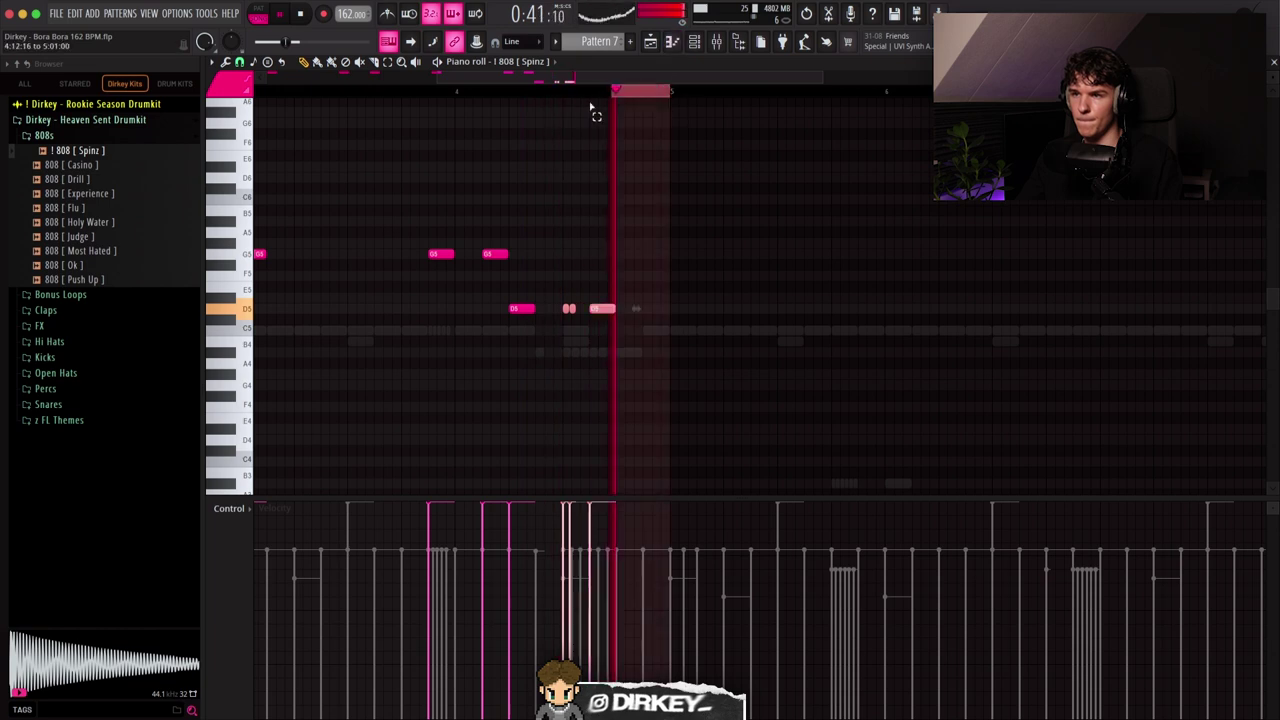
scroll(592, 110, "down", 4)
scroll(441, 98, "down", 2)
key("F6")
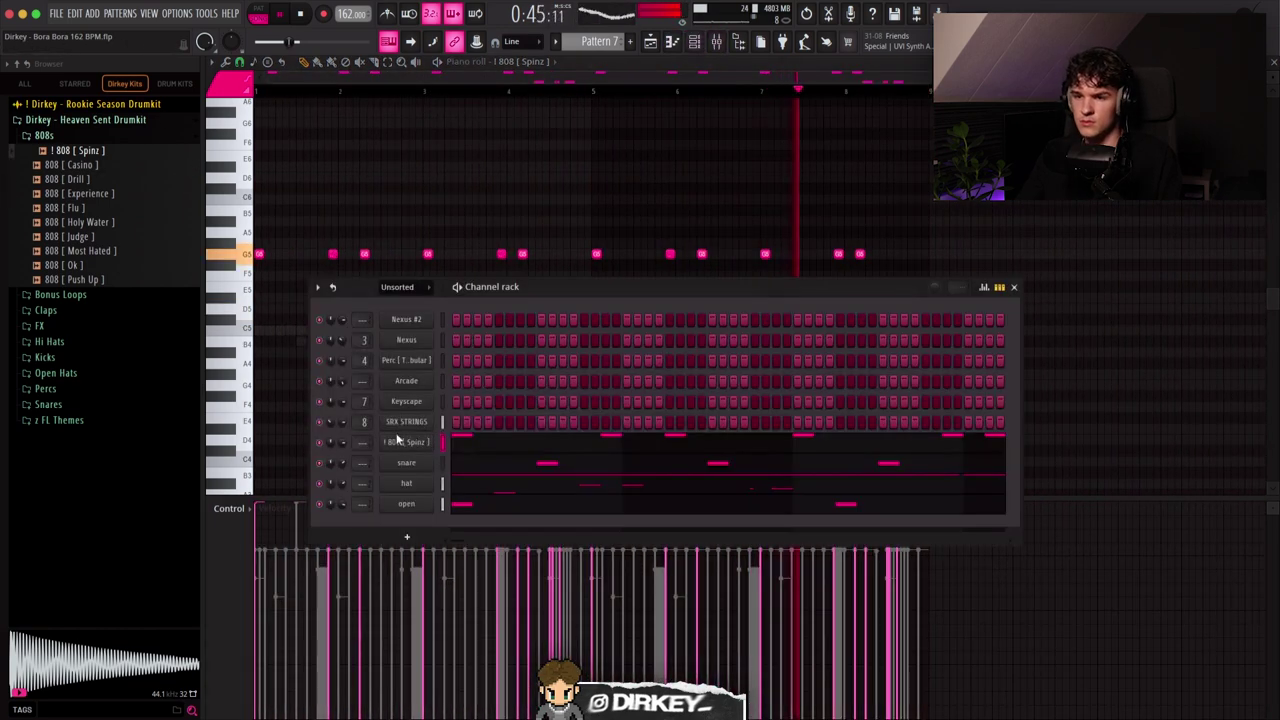
key("F6")
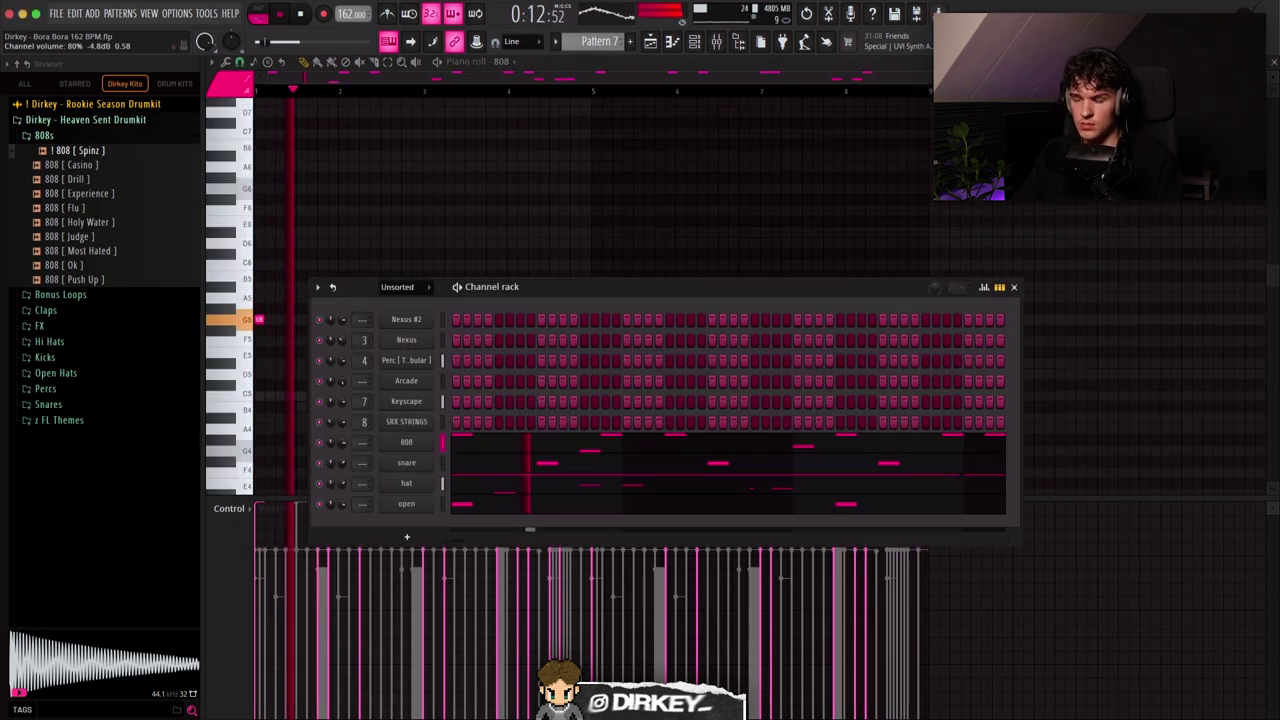
Extend the 808 notes with quick legato up to a temporary G5 note at bar 9, and delete that temporary note.
key("F6")
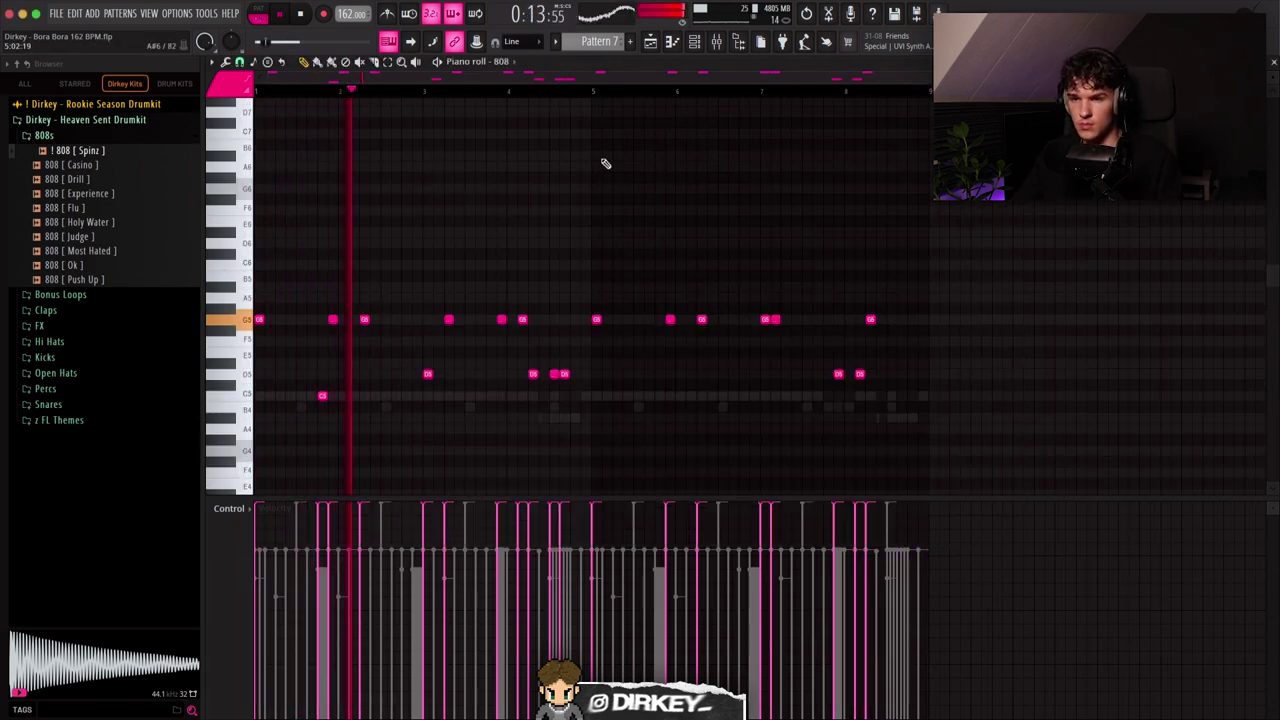
scroll(866, 323, "up", 2)
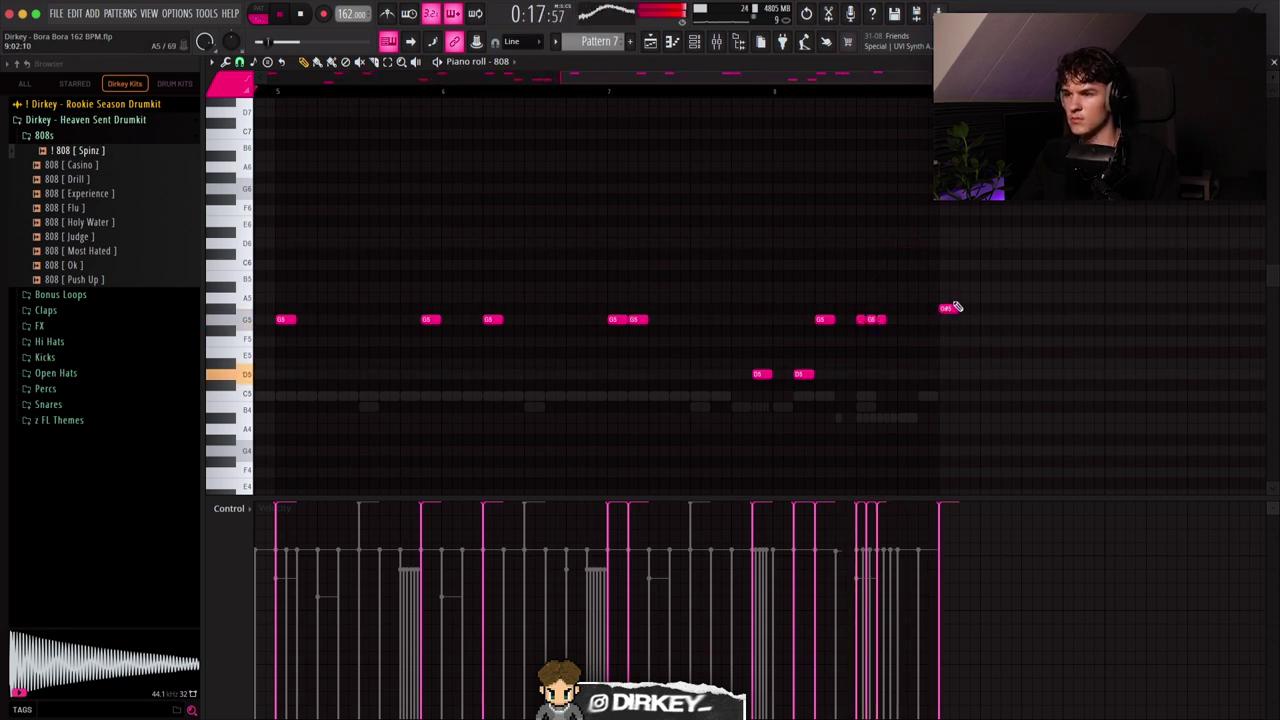
left_click_drag(958, 305, 957, 318)
key("super+l")
right_click(1060, 319)
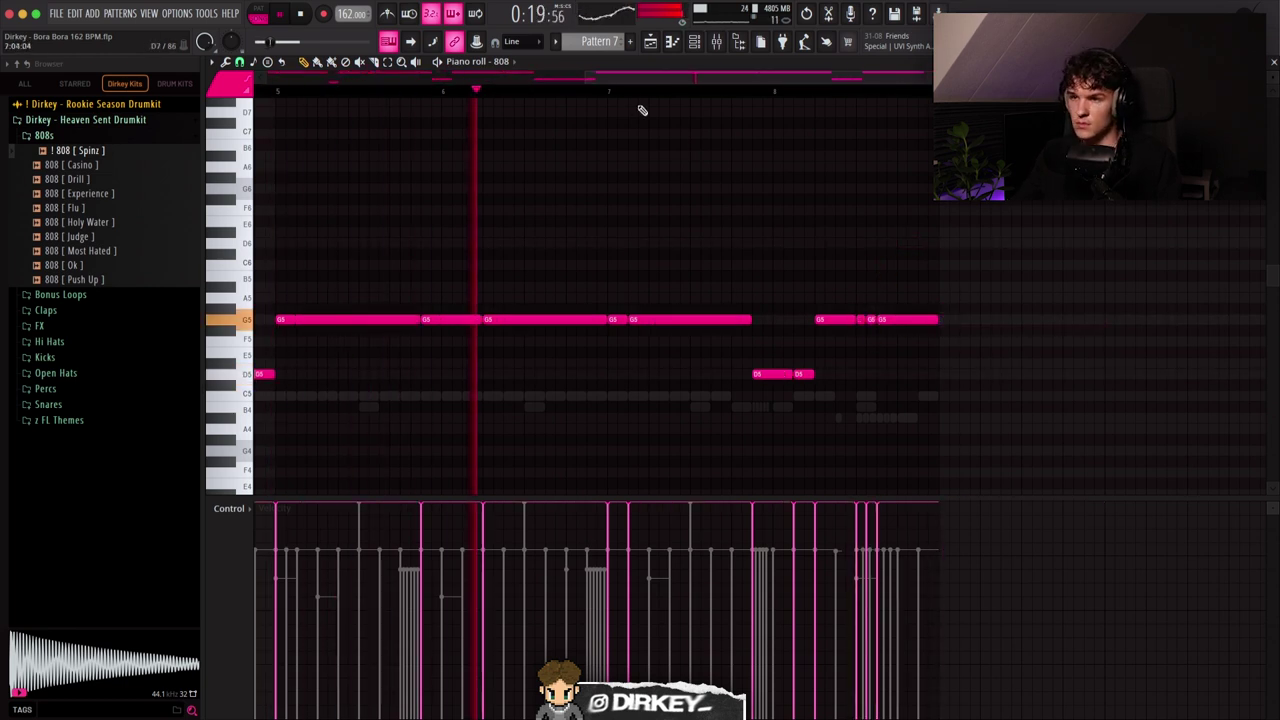
scroll(623, 94, "down", 2)
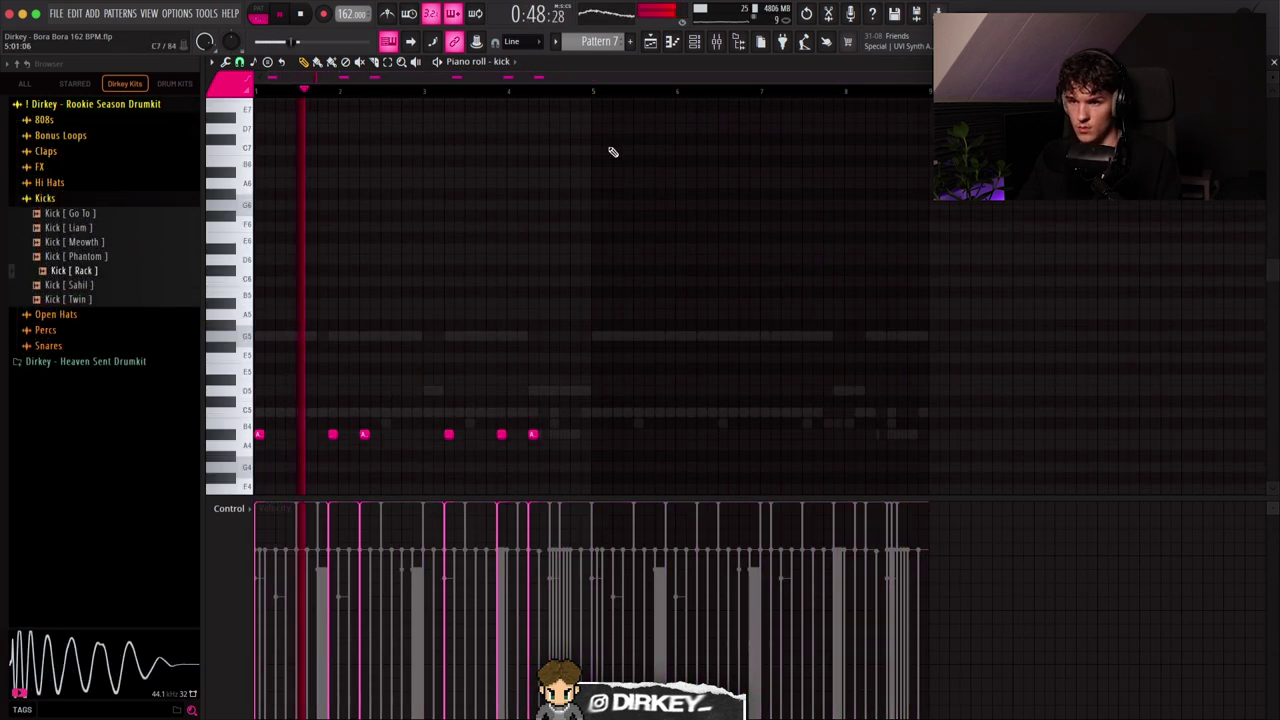
Duplicate the first four bars of A#4 kicks into bars 5 to 8 and add extra kicks in bar 8 to match the 808.
left_click_drag(597, 95, 189, 131)
key("super+b")
key("super+d")
scroll(824, 97, "up", 3)
scroll(818, 100, "up", 1)
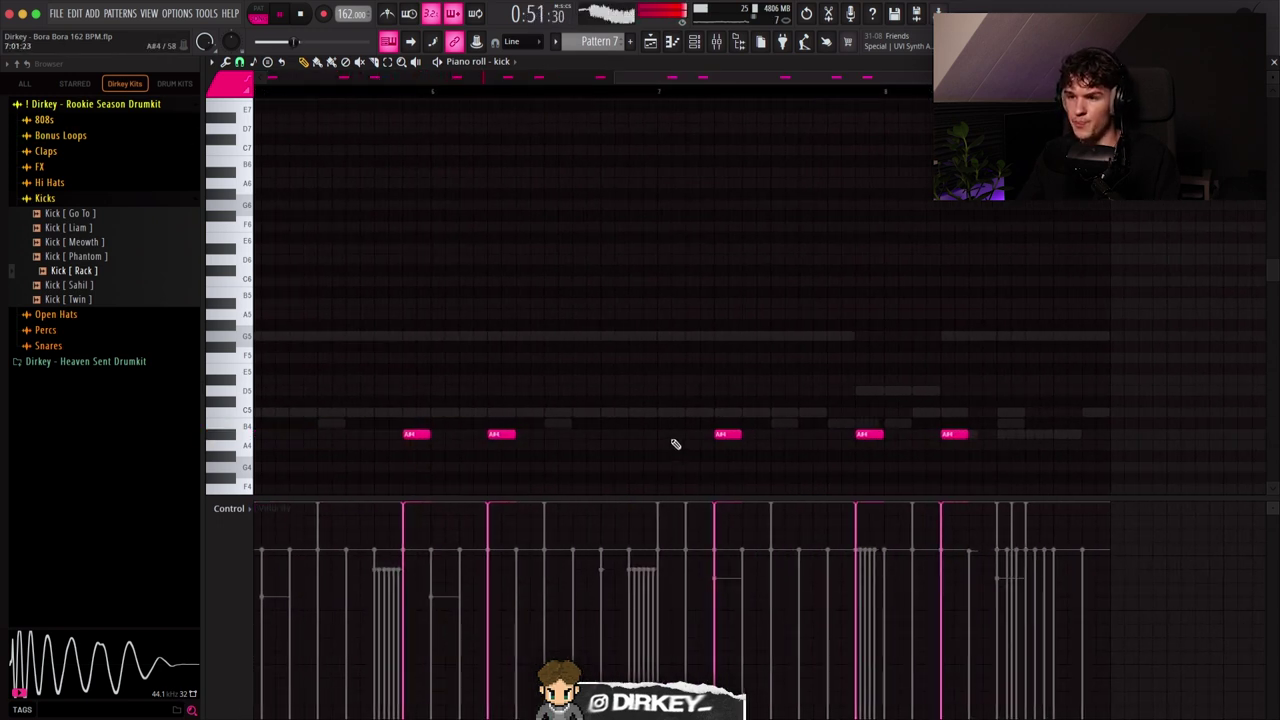
left_click(1020, 435)
left_click(1034, 435)
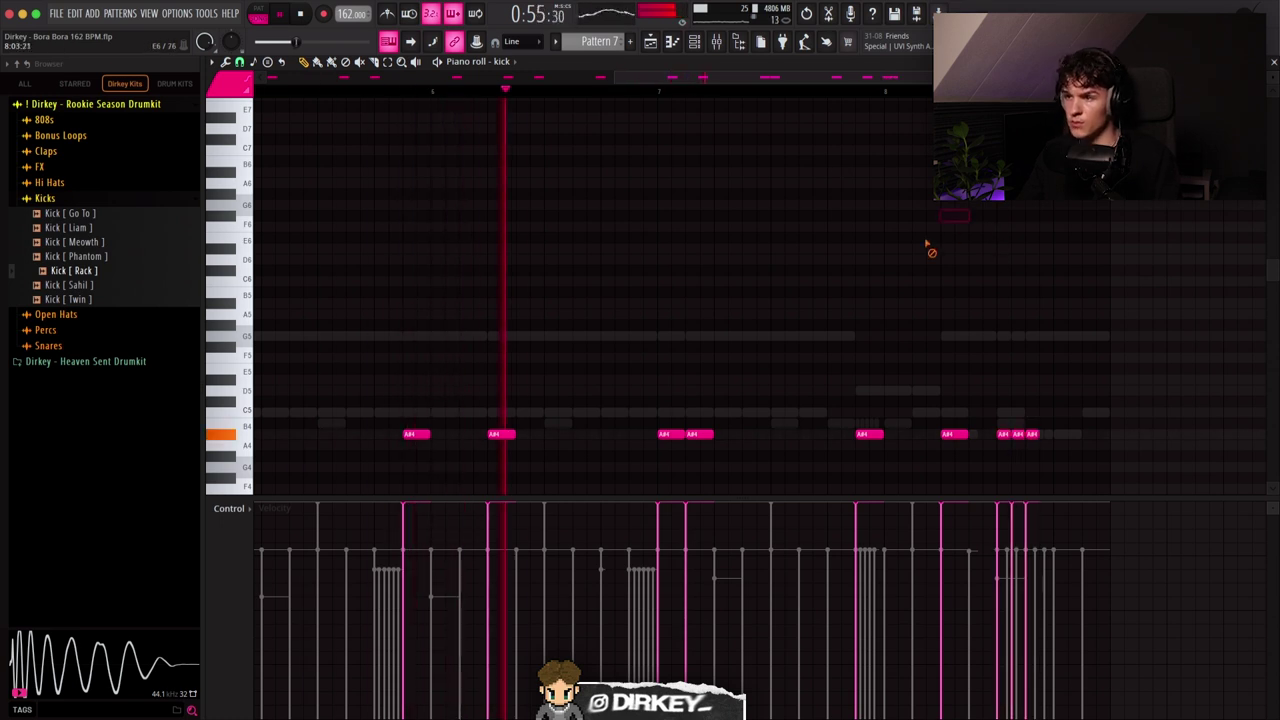
left_click(695, 44)
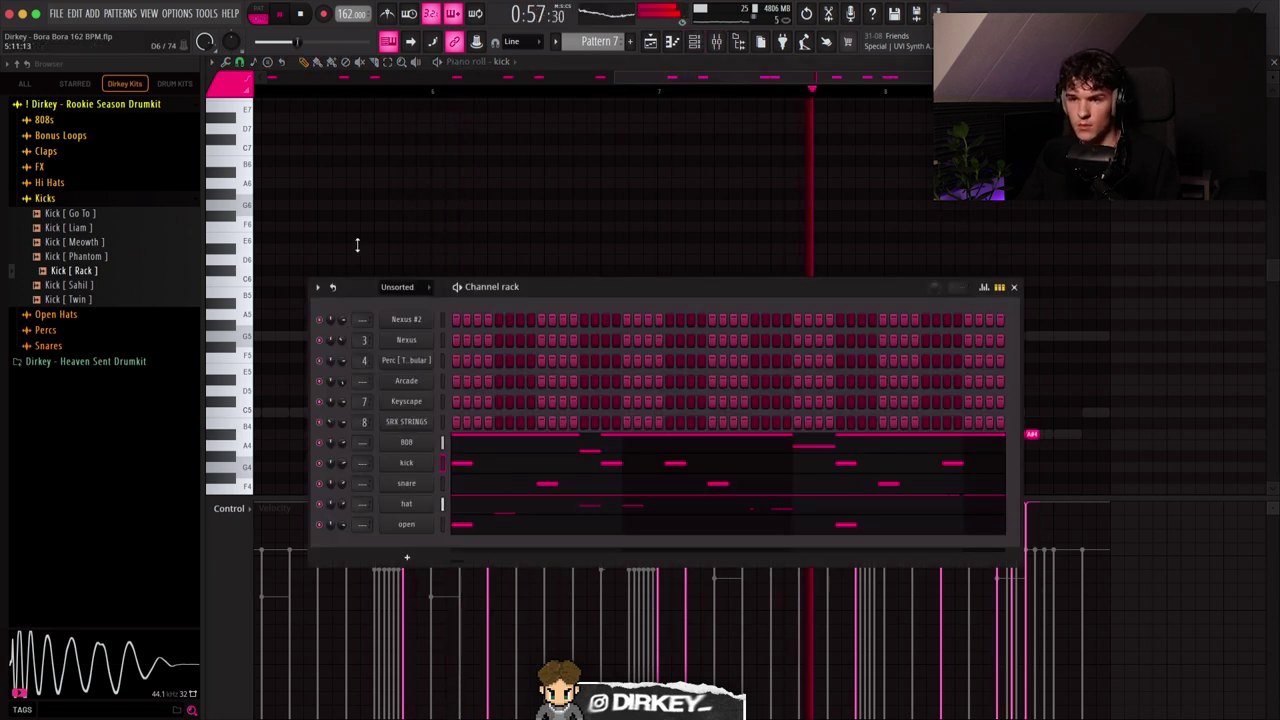
left_click(388, 208)
right_click(388, 208)
scroll(377, 94, "down", 3)
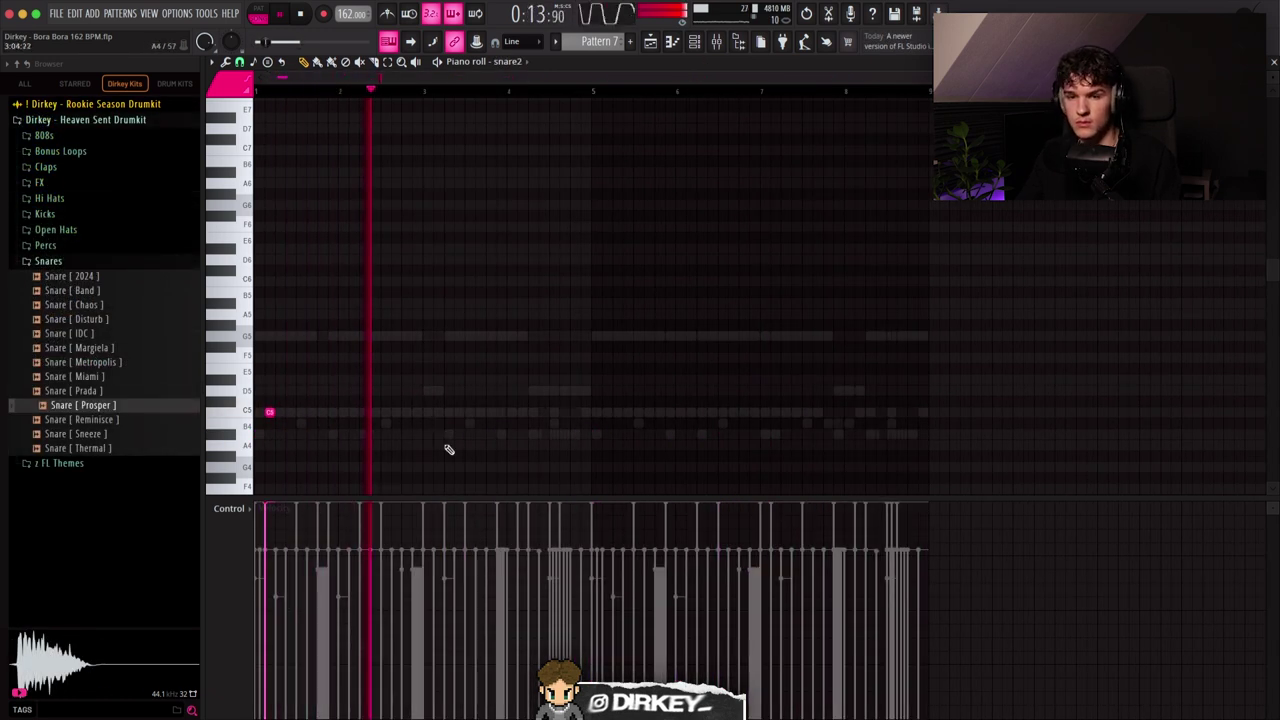
Add C5 snare2 hits late in bar 3 and early in bar 4, and duplicate the four-bar pattern into bars 5 to 8.
left_click(501, 412)
left_click(522, 412)
left_click_drag(594, 95, 57, 137)
key("ctrl+b")
key("ctrl+d")
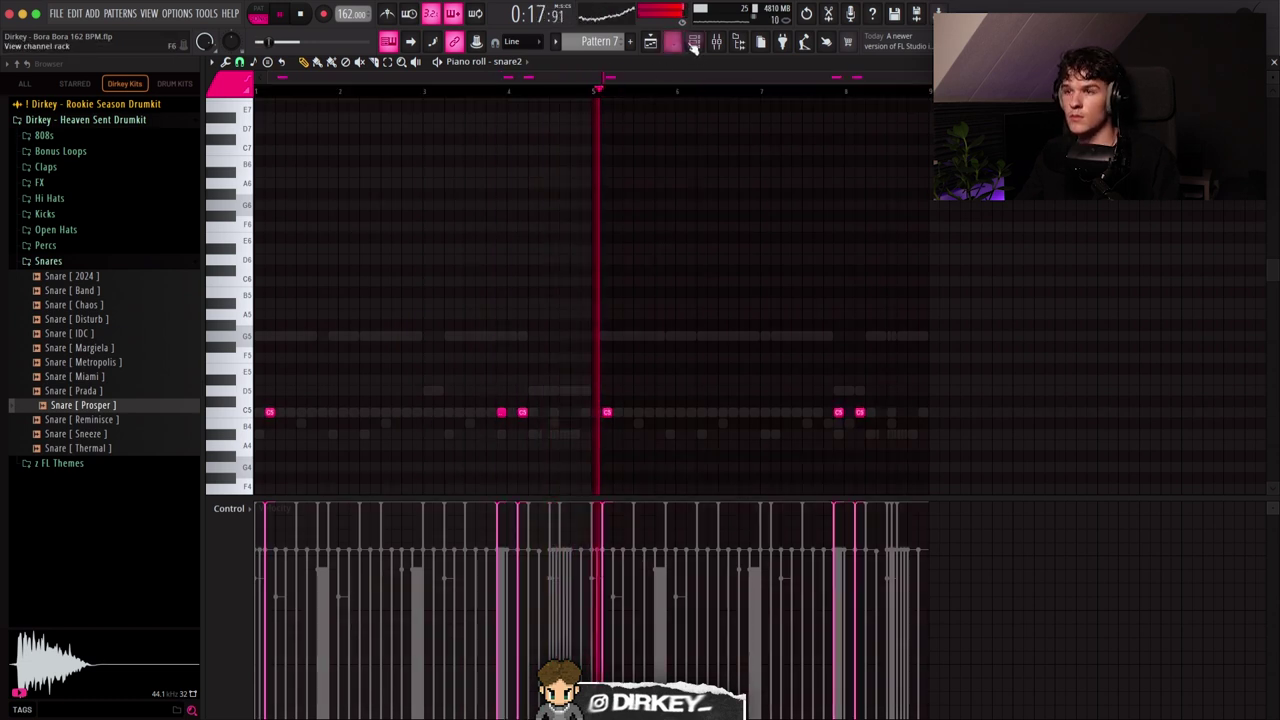
Reopen the snare2 piano roll from the channel rack and set its control lane to note velocity.
left_click(694, 45)
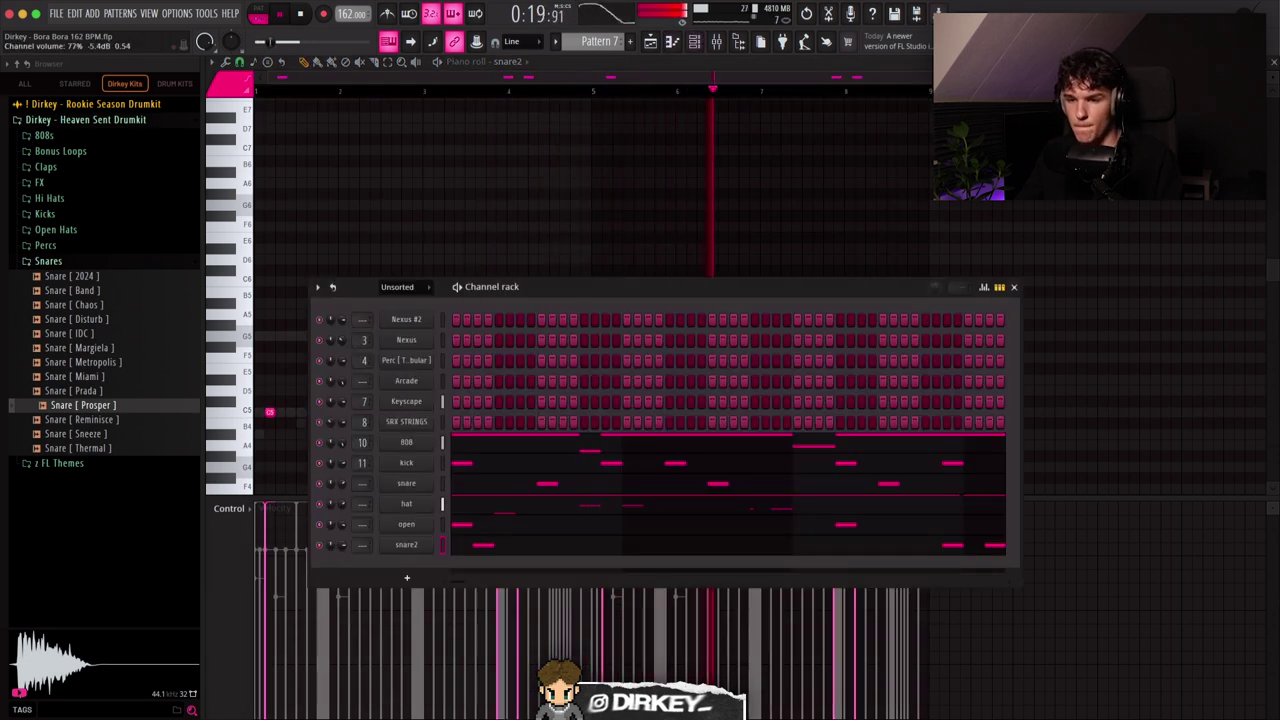
key("F6")
key("Escape")
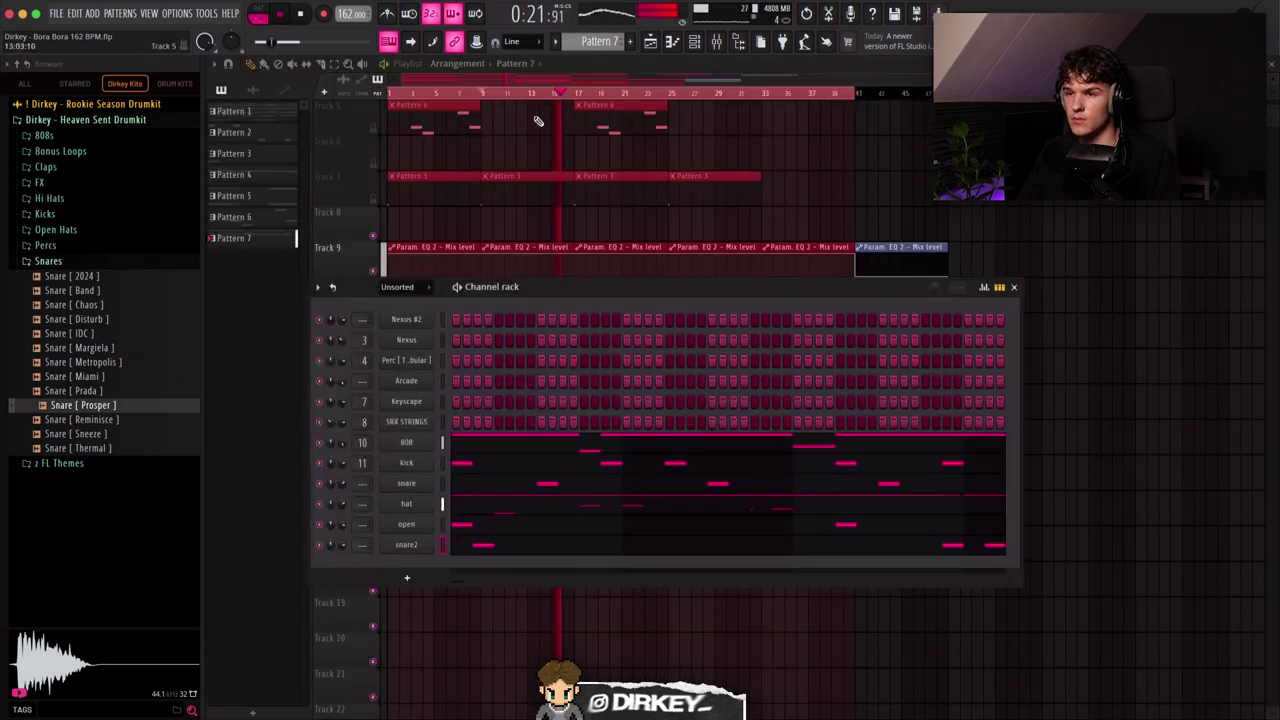
key("Escape")
left_click(700, 45)
right_click(434, 520)
left_click(460, 528)
left_click(244, 510)
left_click(244, 547)
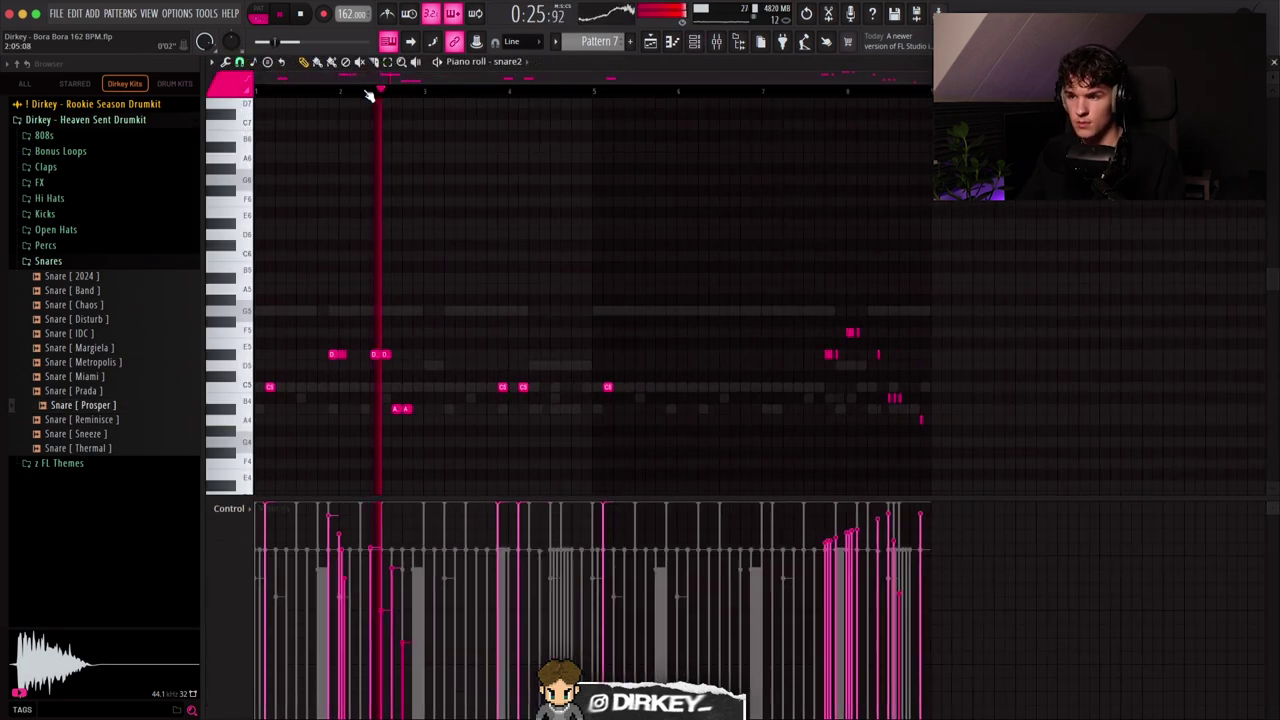
Lower the last snare2 notes of the bar 8 roll by a semitone, checking the ending notes as groups.
scroll(882, 99, "up", 3)
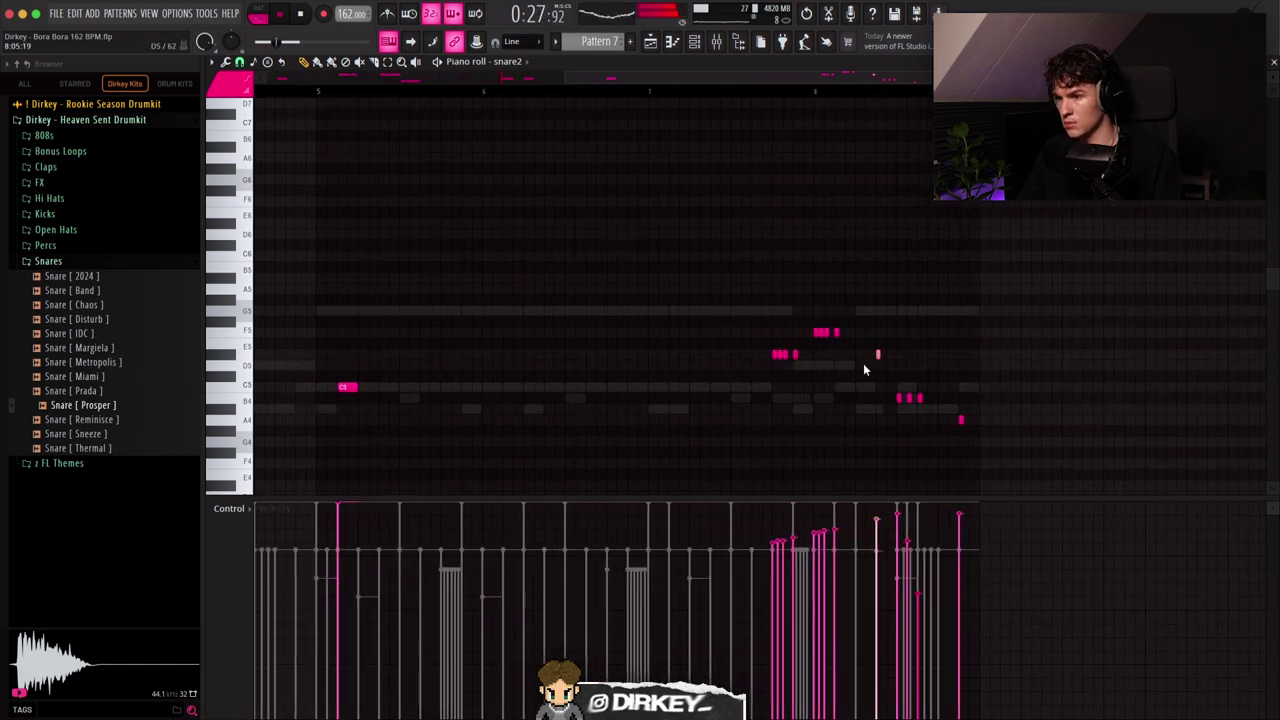
left_click_drag(941, 396, 888, 426)
key("shift+Down")
left_click_drag(1023, 403, 950, 432)
left_click_drag(1034, 338, 866, 430)
scroll(897, 413, "up", 1)
right_click(955, 290)
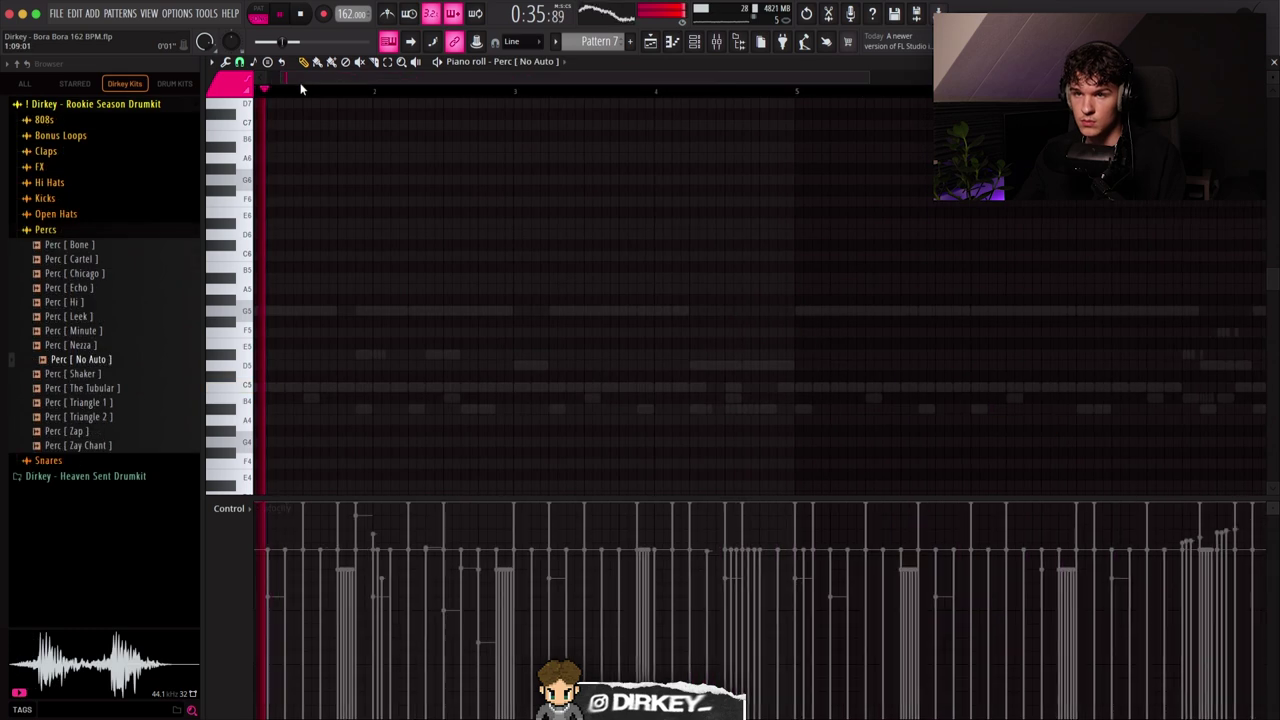
Change the grid snap, add two C5 perc hits at the end of bar 4, and duplicate the four-bar pattern into bars 5 to 8.
left_click(241, 63)
left_click(249, 101)
left_click(786, 387)
left_click(808, 387)
scroll(676, 94, "down", 3)
left_click_drag(588, 92, 280, 110)
key("super+b")
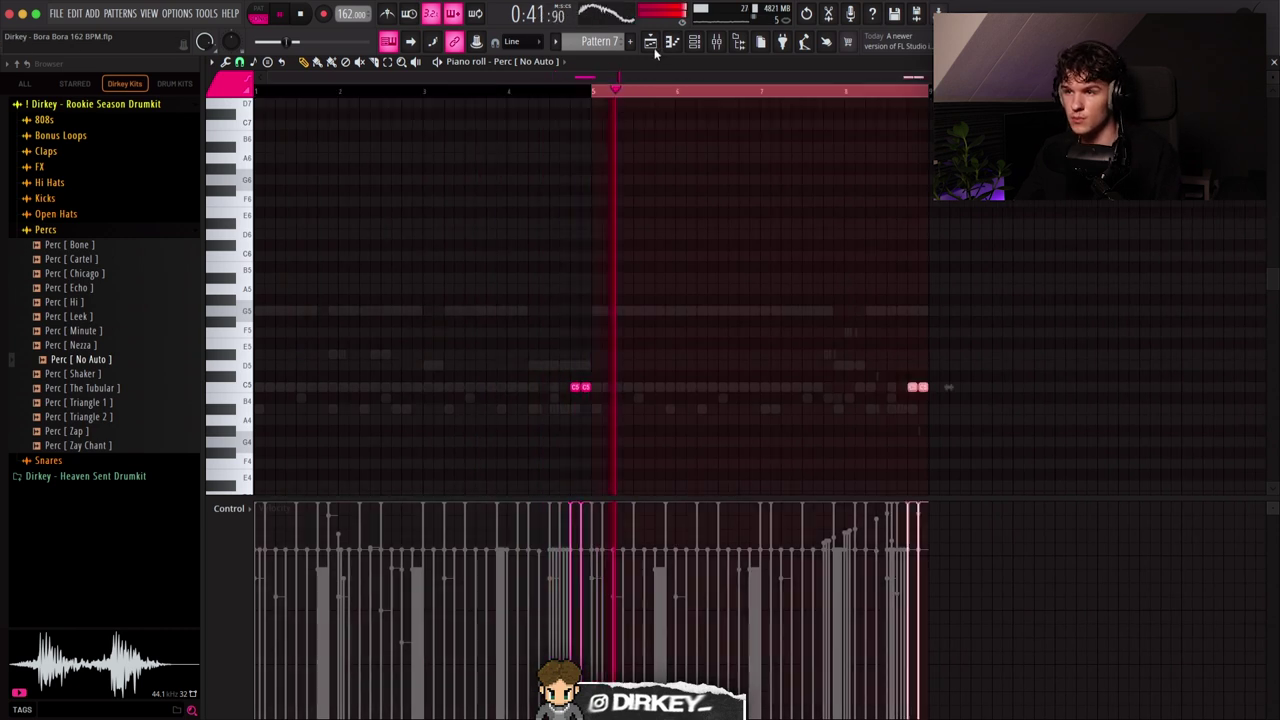
Rename the Perc [ No Auto ] channel to "perc" and choose the note property for its piano roll's control lane.
key("F6")
middle_click(402, 565)
type("perc")
key("Return")
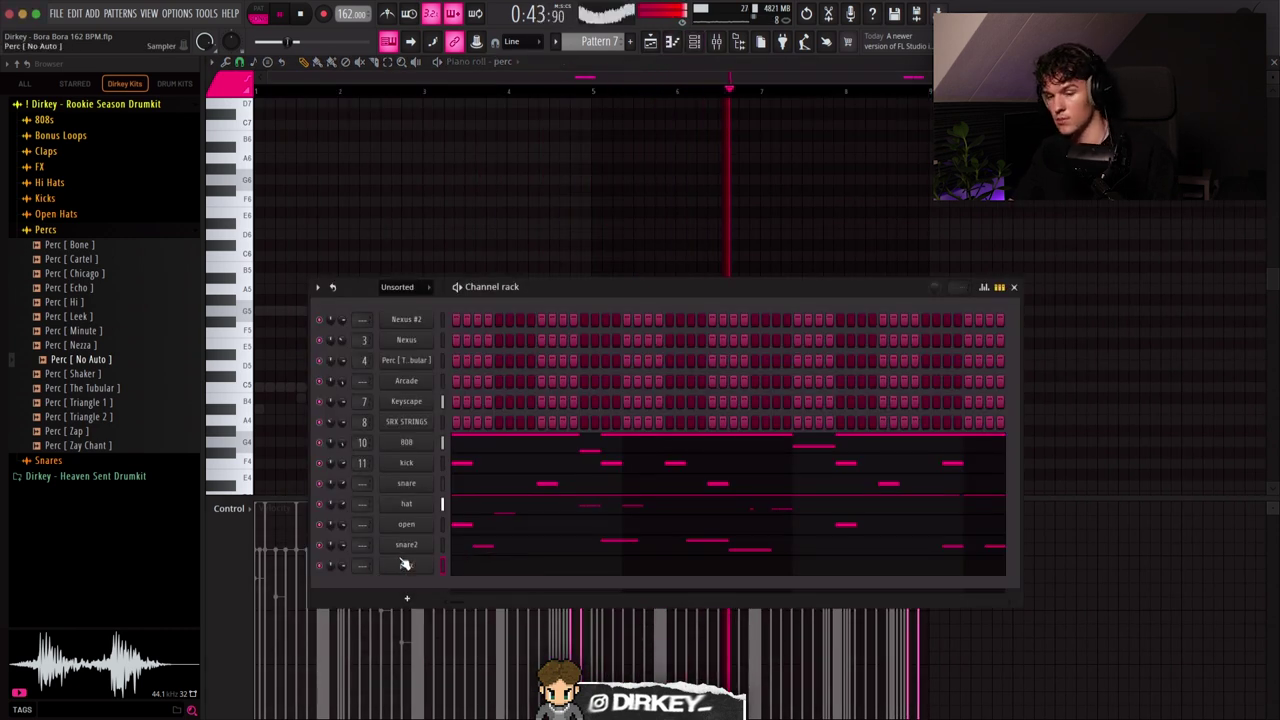
left_click(230, 508)
left_click(262, 570)
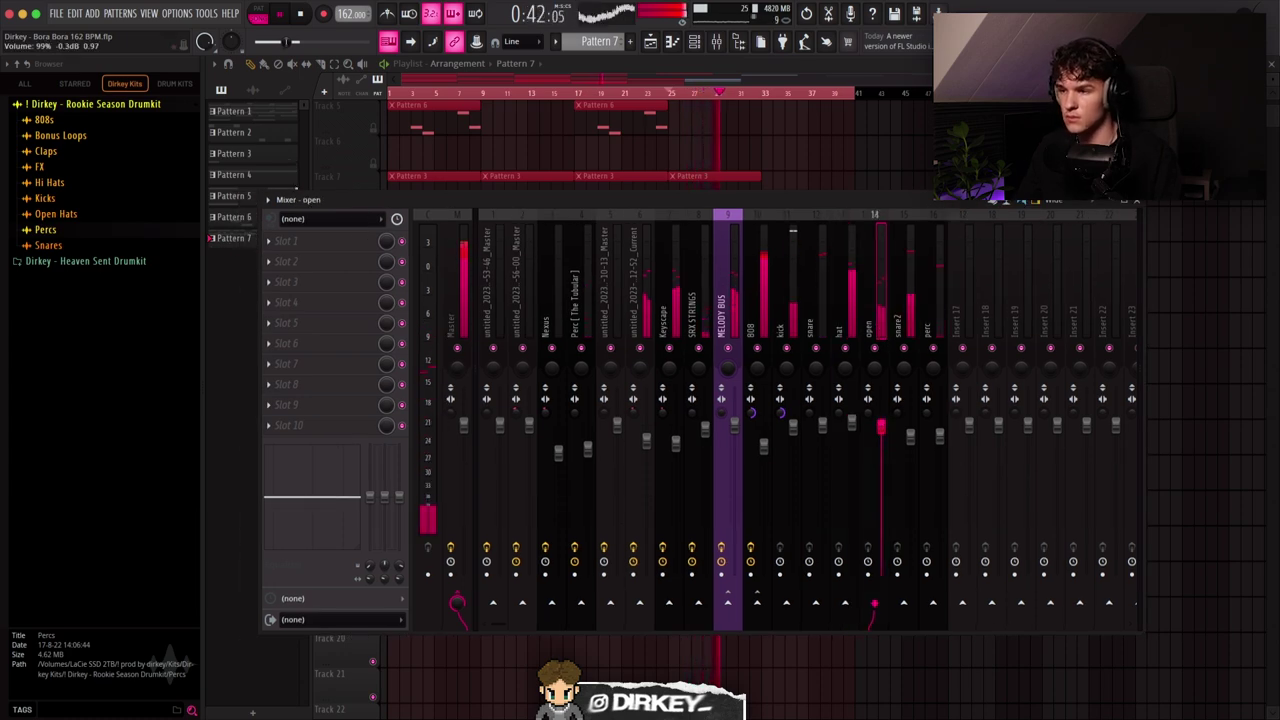
Close the mixer and clear the time selection in the playlist to view the whole arrangement.
left_click(1134, 199)
key("super+d")
scroll(526, 92, "up", 4)
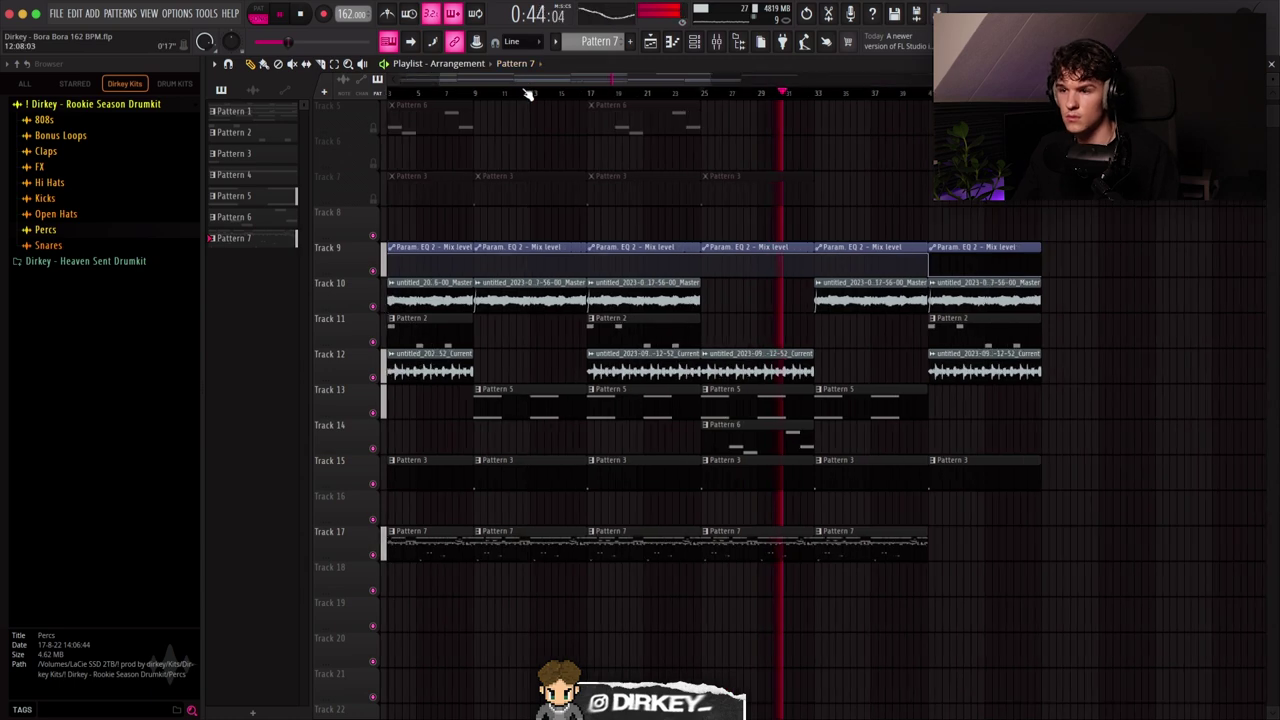
scroll(886, 98, "down", 3)
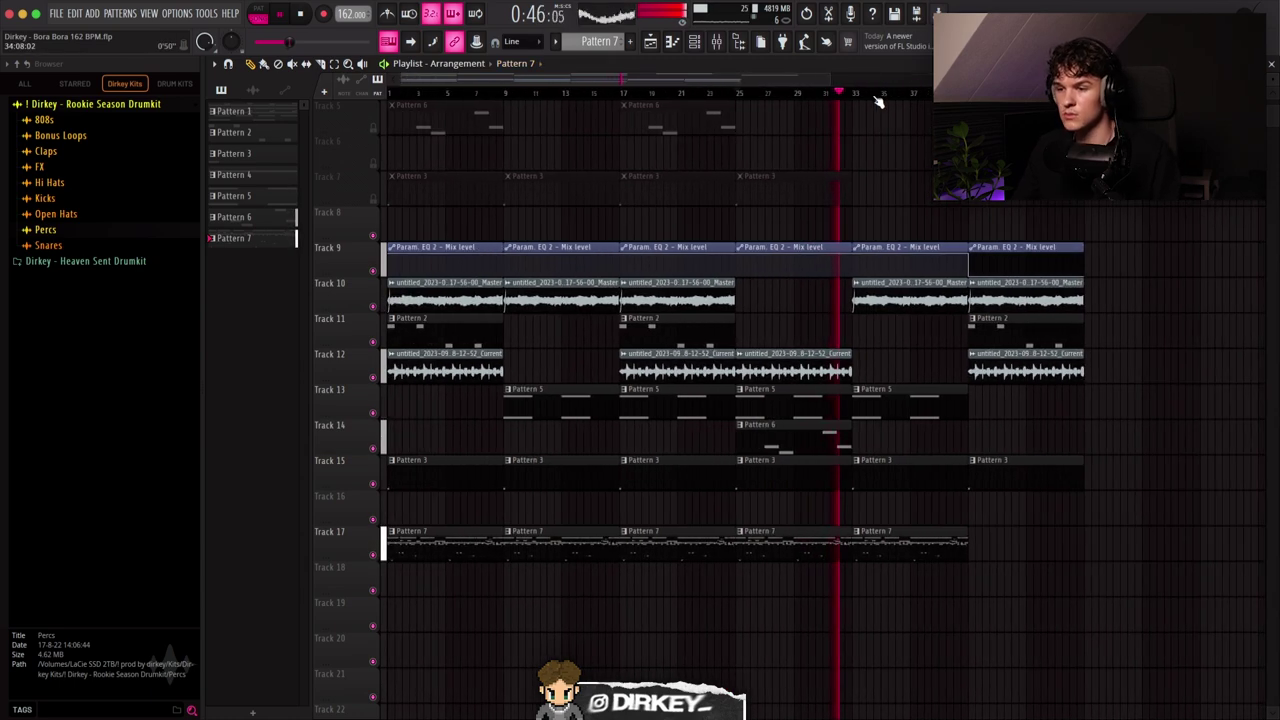